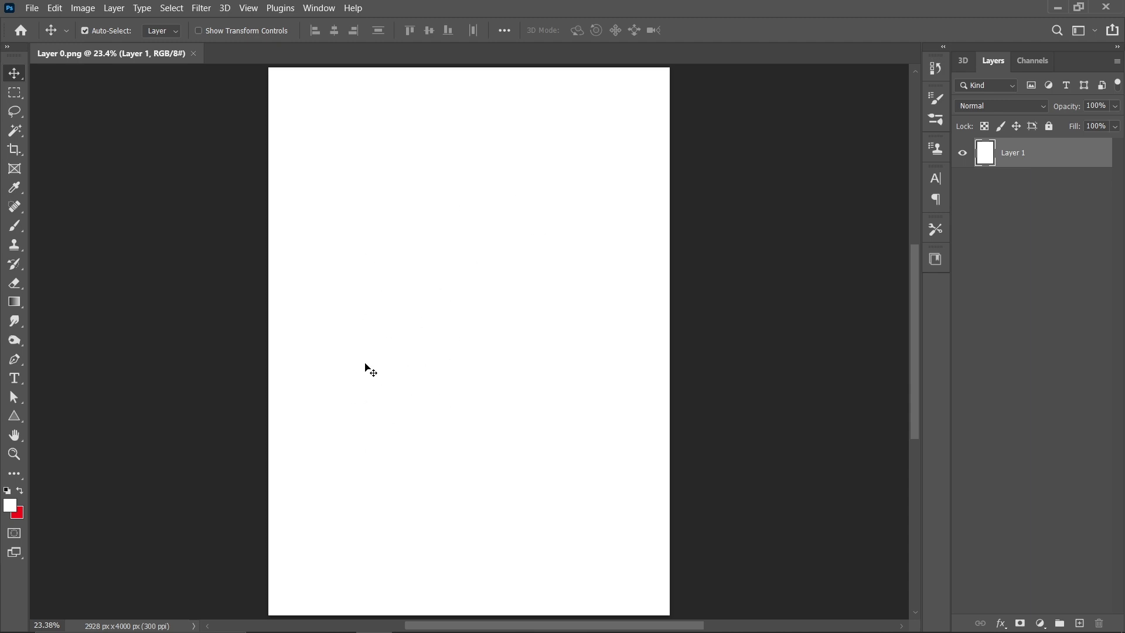
Open the blank Layer 0 image and the base1.png temple ruins image.
key("ctrl")
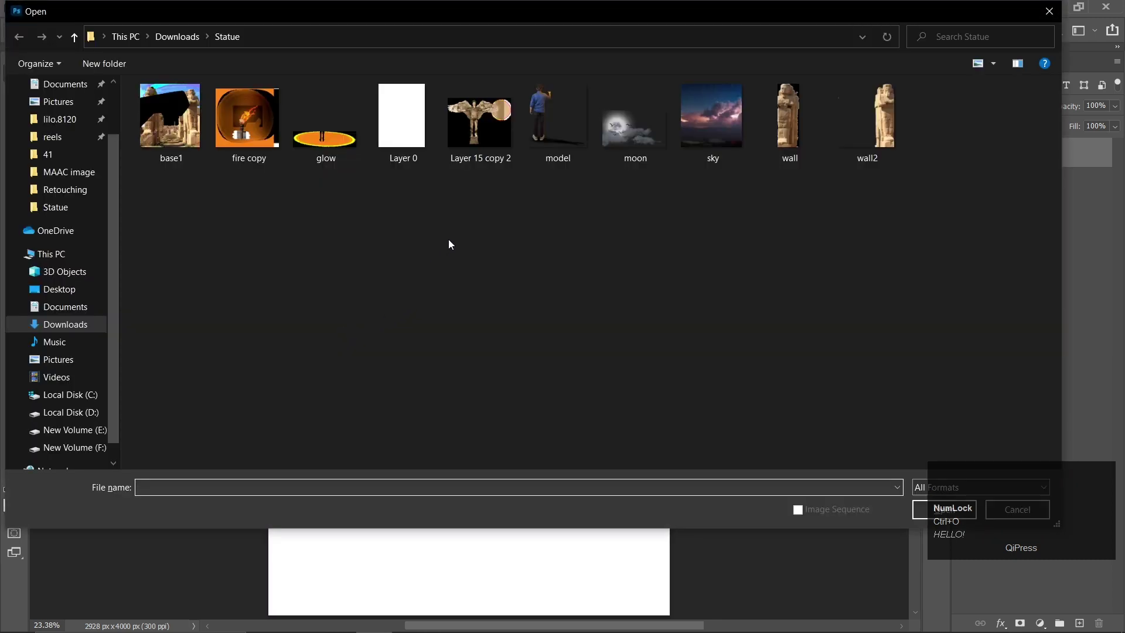
double_click(398, 126)
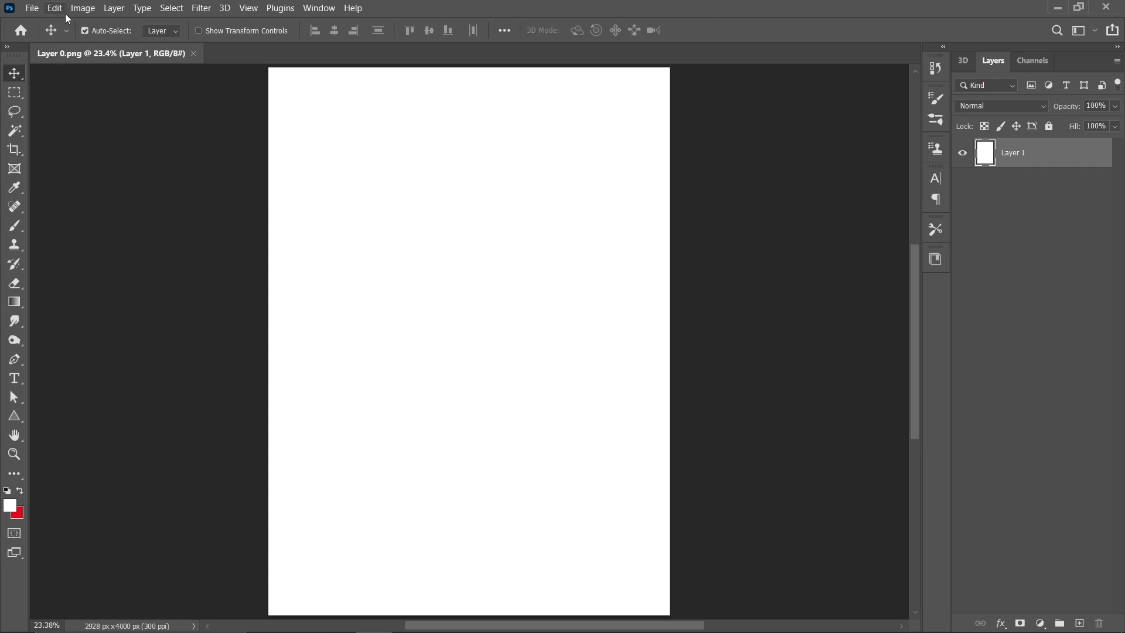
left_click(32, 9)
left_click(42, 36)
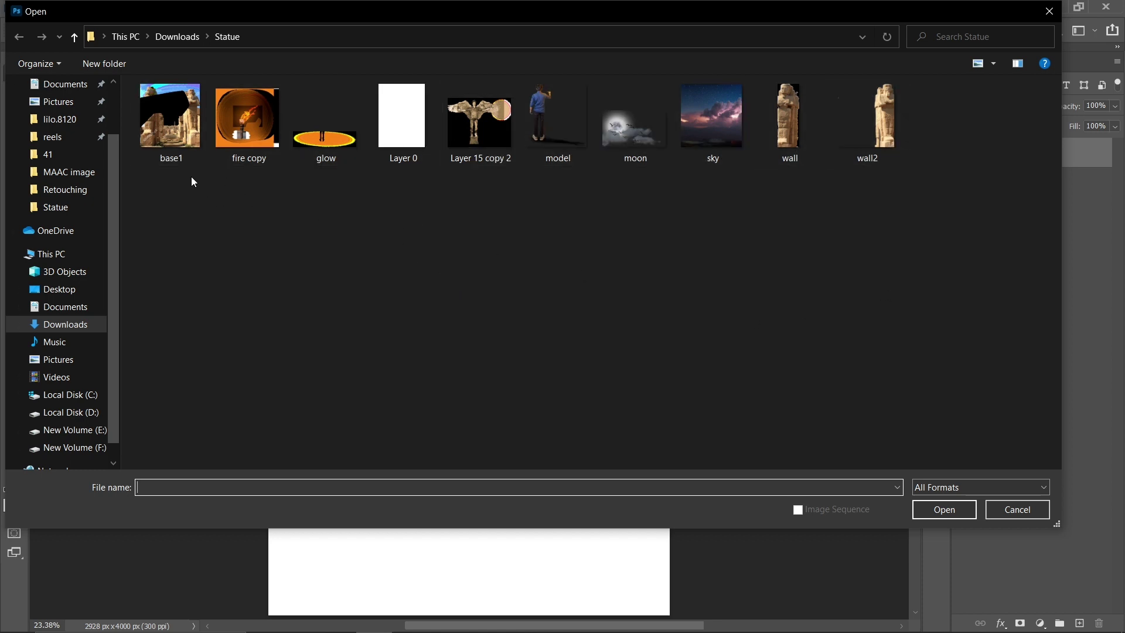
left_click(171, 147)
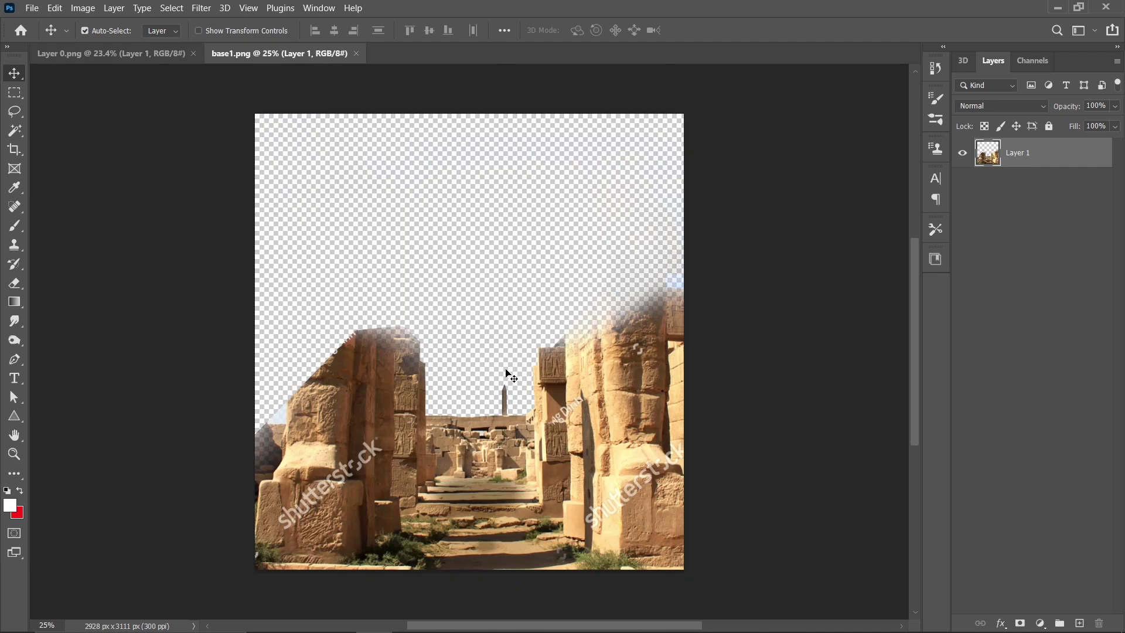
Drag the base1 temple ruins into Layer 0 along the canvas bottom, then close base1.
left_click_drag(610, 413, 147, 57)
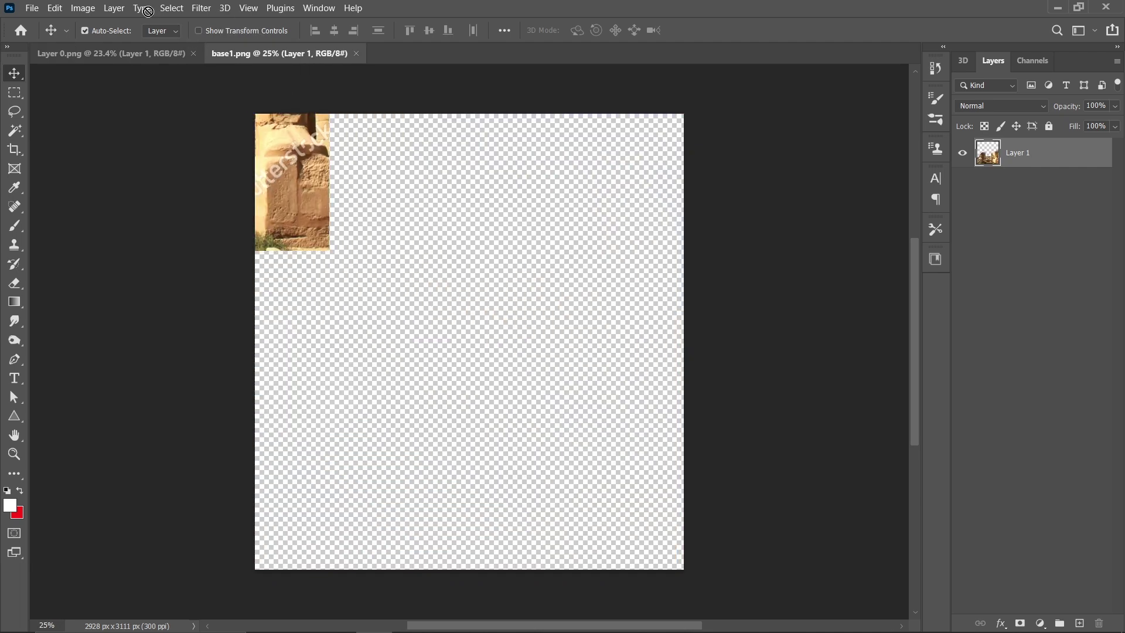
mouse_move(332, 284)
left_mouse_down()
mouse_move(526, 460)
mouse_move(148, 58)
left_mouse_up()
left_click_drag(233, 210, 390, 458)
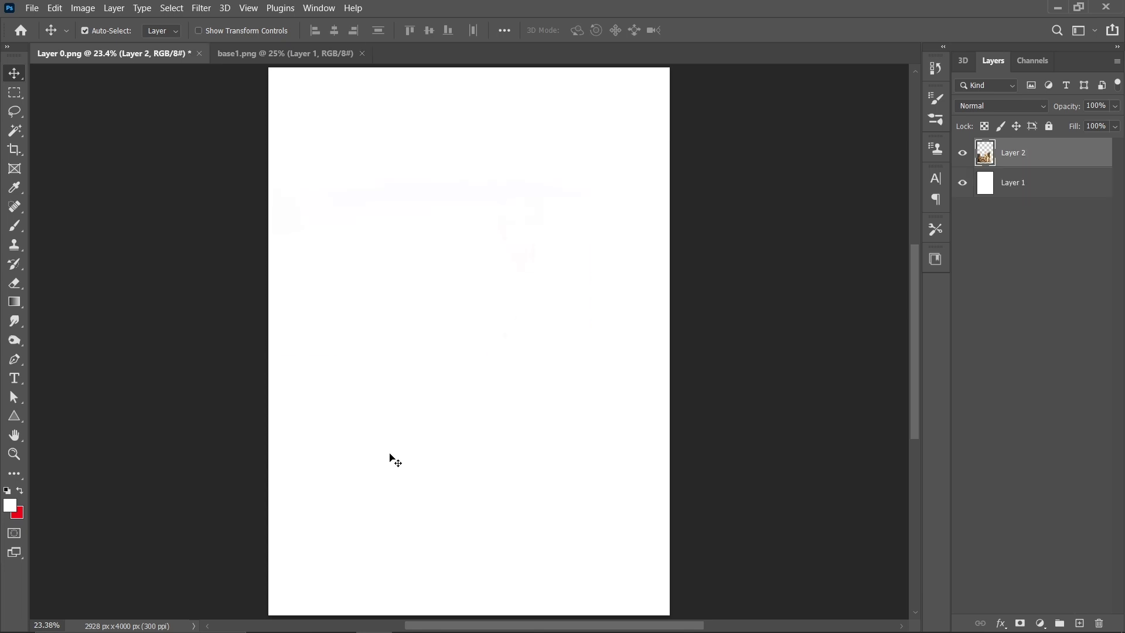
left_click_drag(504, 495, 539, 517)
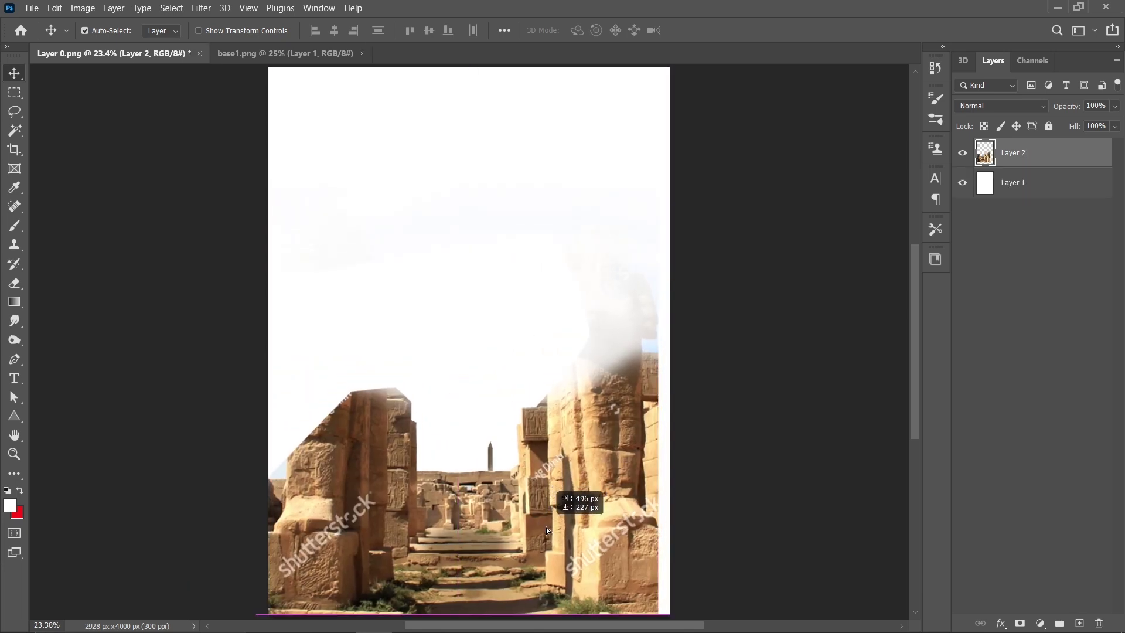
left_click_drag(539, 520, 552, 531)
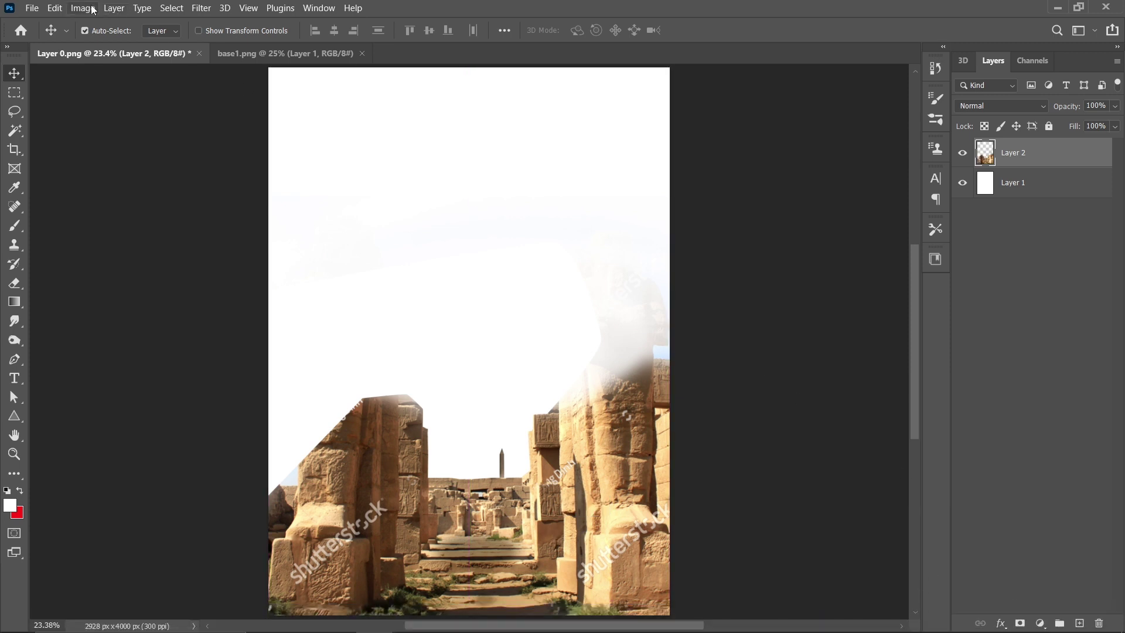
left_click(362, 53)
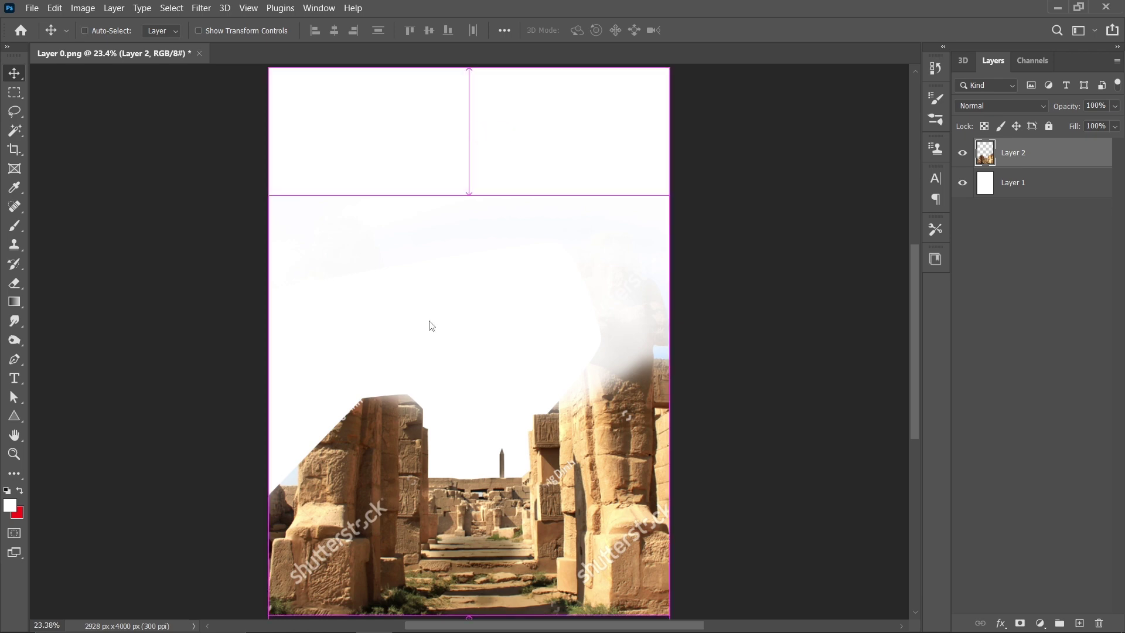
key("ctrl+o")
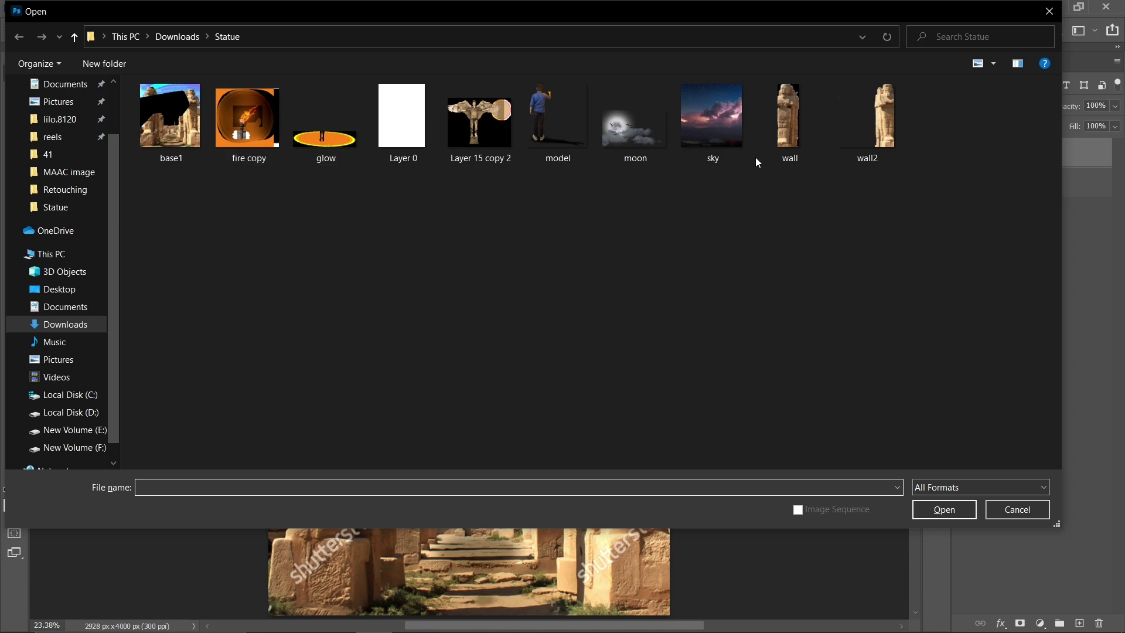
Open sky.png and paste it into the temple composition, moved up to the top.
left_click(709, 125)
left_click_drag(721, 118, 550, 553)
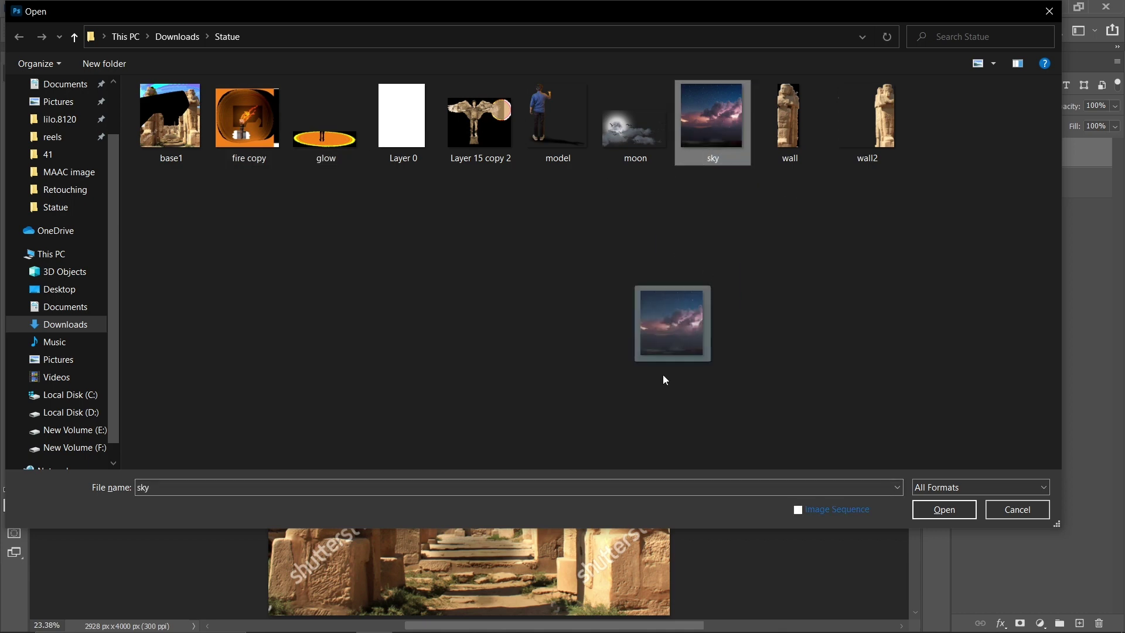
left_click(936, 508)
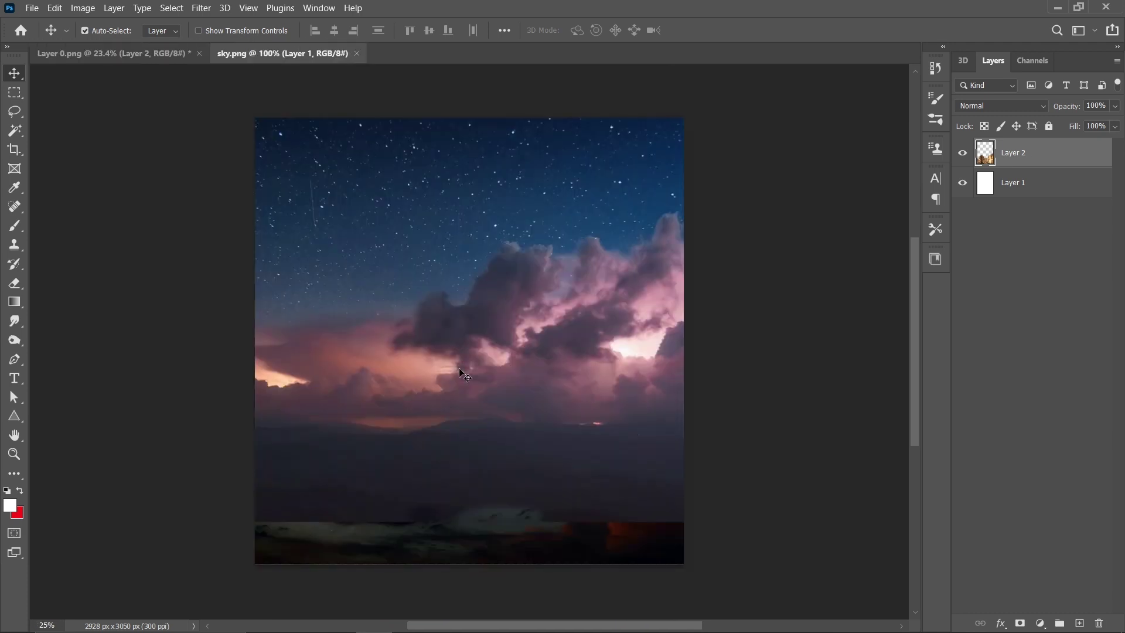
key("ctrl+a")
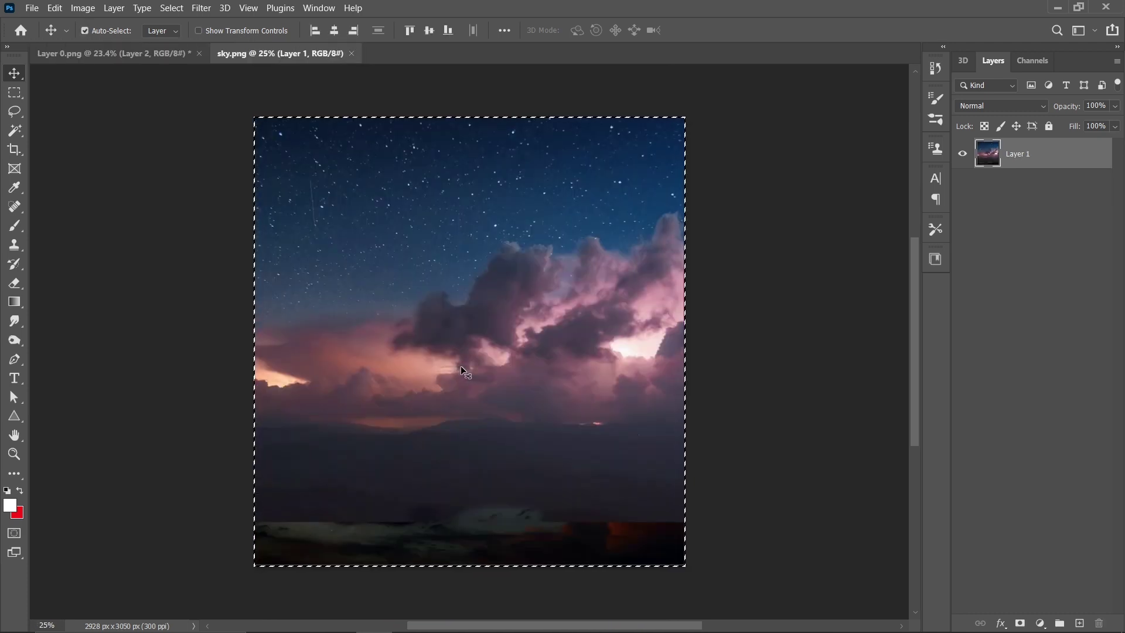
left_click(116, 57)
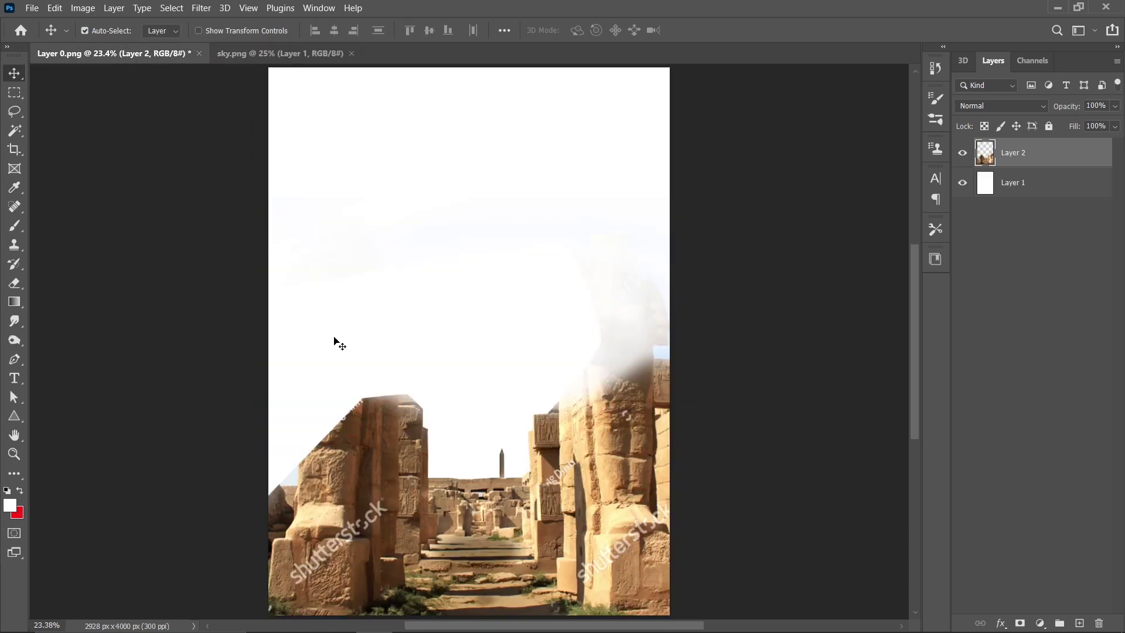
key("ctrl+v")
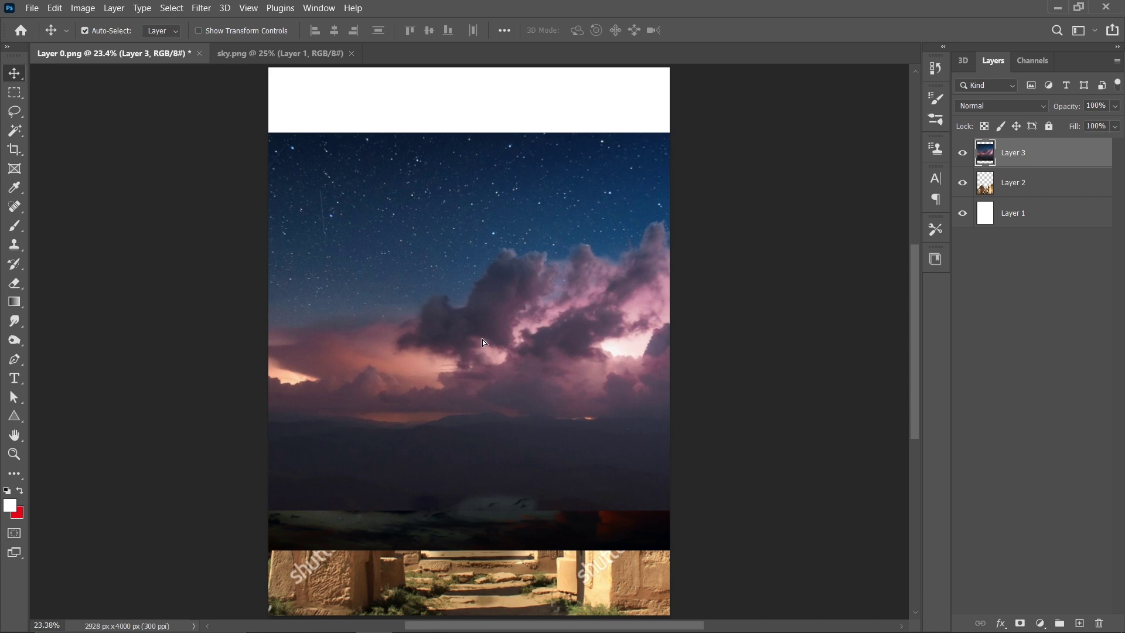
left_click_drag(483, 340, 482, 275)
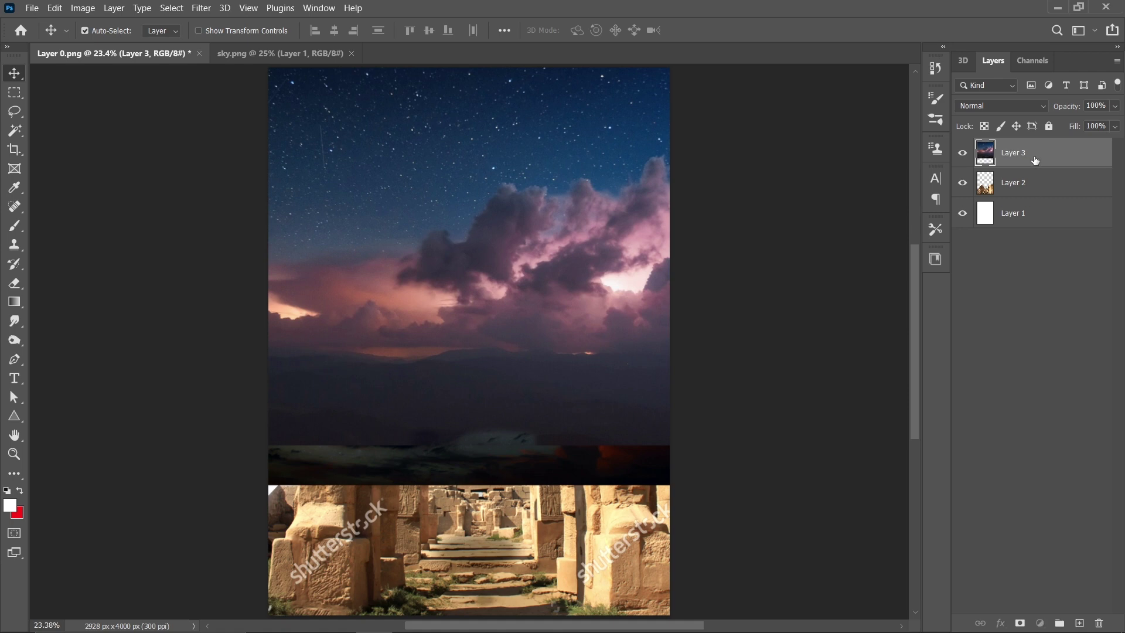
Put the sky layer beneath the temple ruins and shift it left over the white strip.
left_click_drag(1036, 161, 1039, 191)
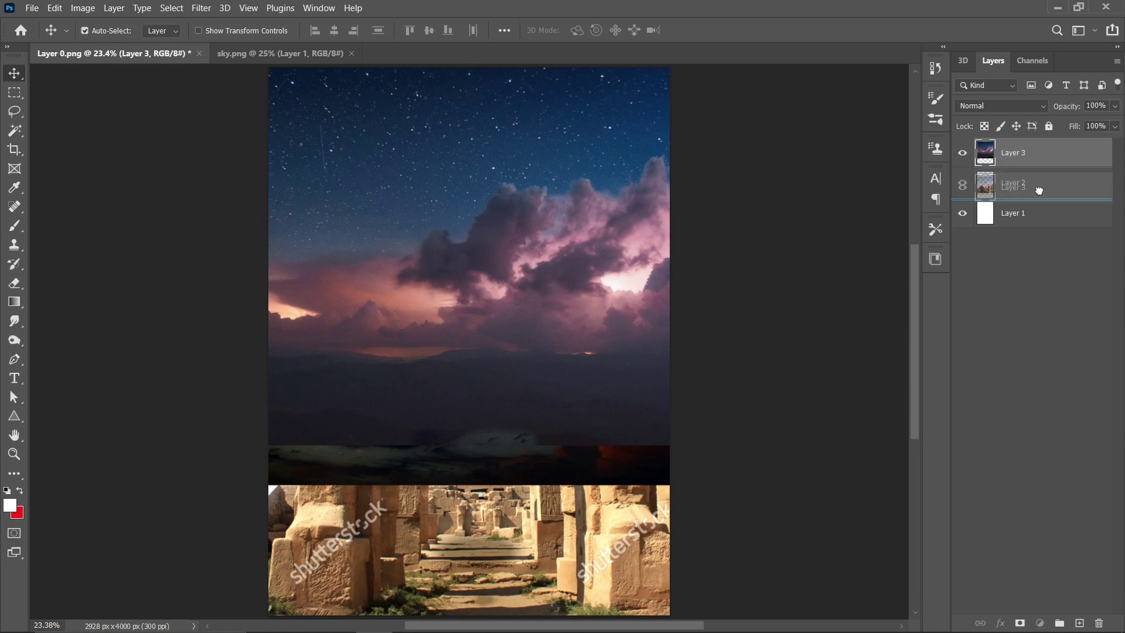
left_click_drag(1039, 192, 1040, 194)
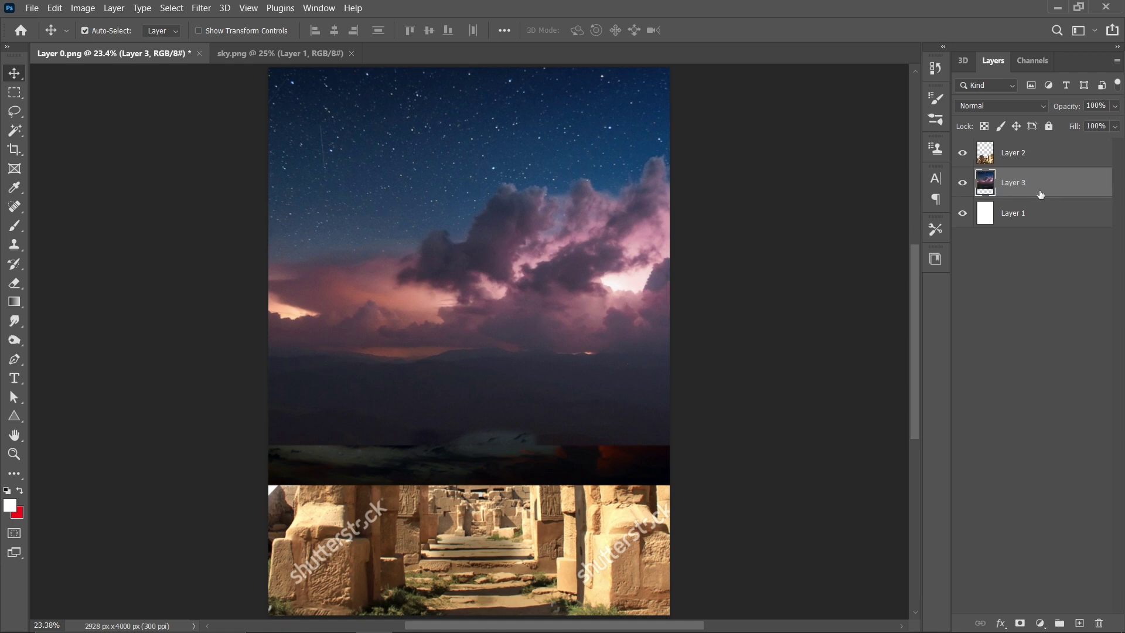
left_click_drag(584, 326, 592, 340)
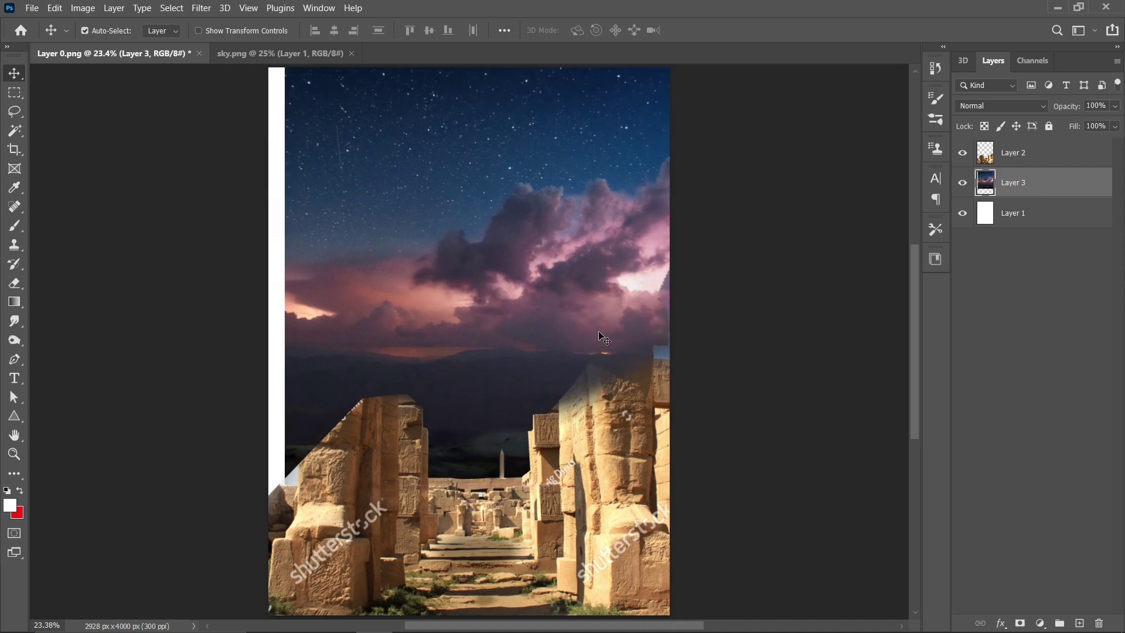
left_click_drag(504, 258, 487, 255)
left_click(31, 8)
left_click(53, 35)
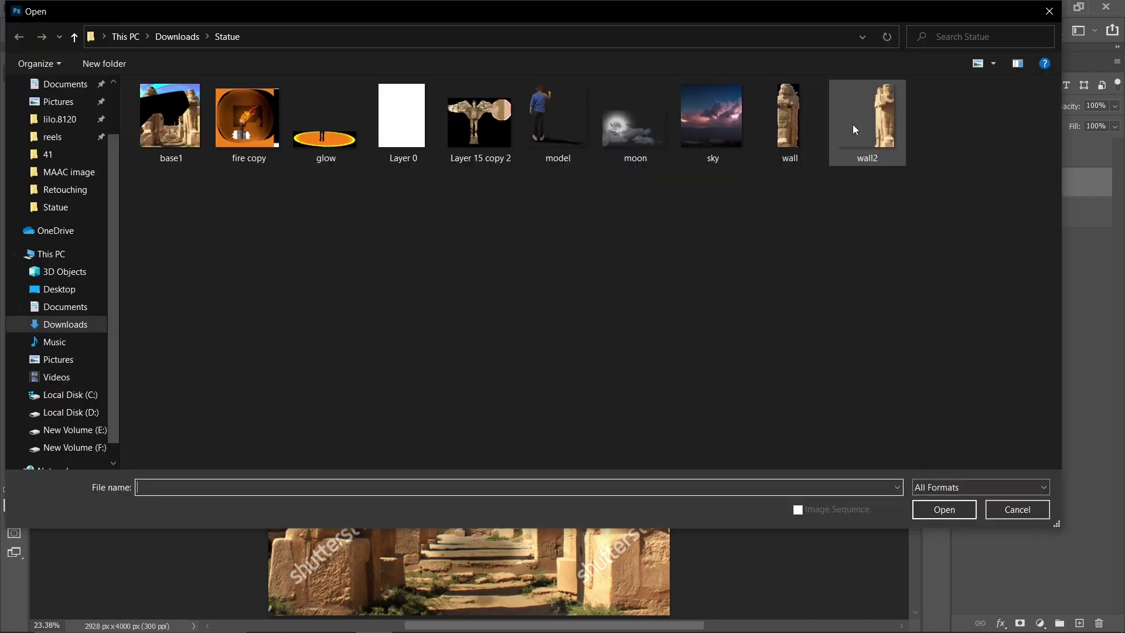
Open the moon image and drop it into the upper-left sky of the composition.
left_click(635, 120)
left_click(942, 508)
left_click_drag(328, 293, 315, 137)
left_click(351, 53)
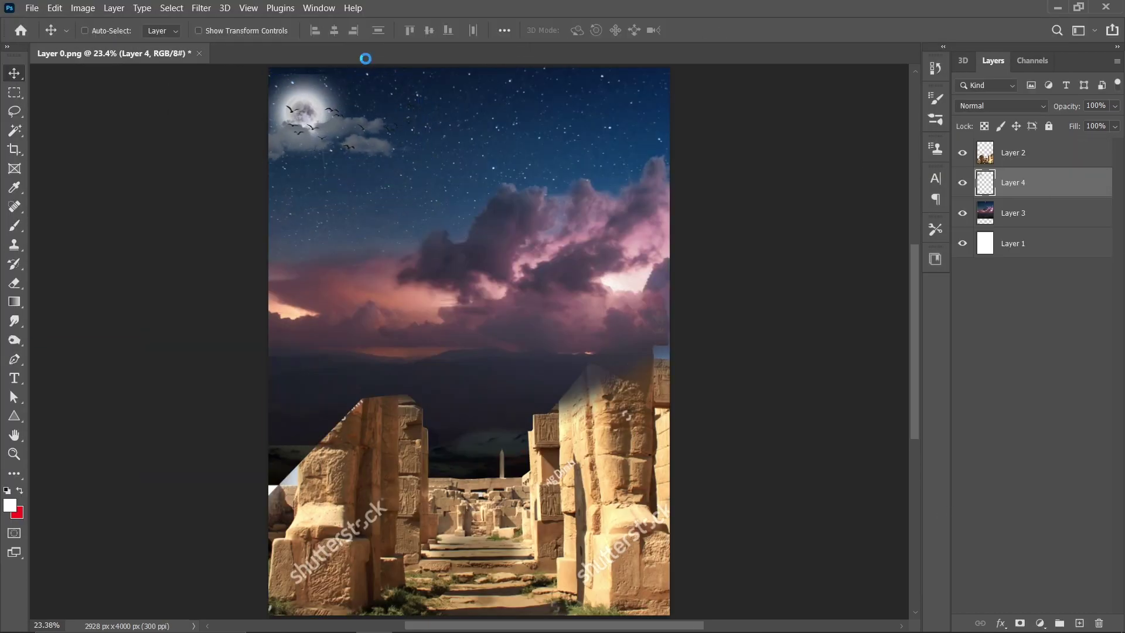
Open wall and wall2, place the first pharaoh statue on the left, and close wall.
key("ctrl+o")
left_click(786, 114)
left_click(877, 114, "shift")
left_click(942, 508)
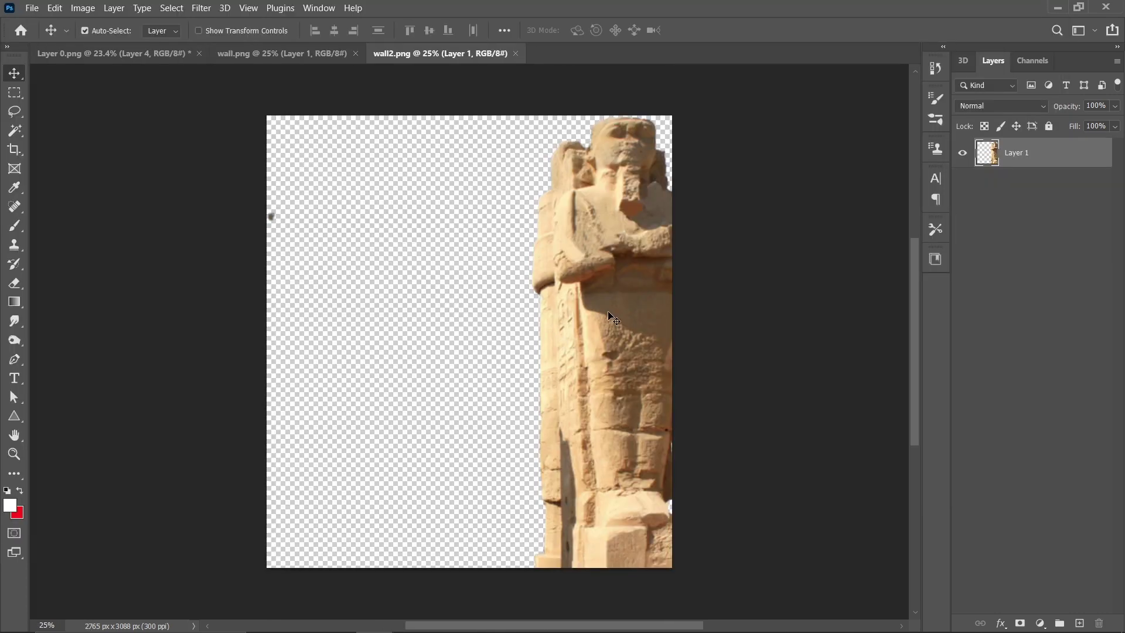
left_click_drag(586, 293, 425, 72)
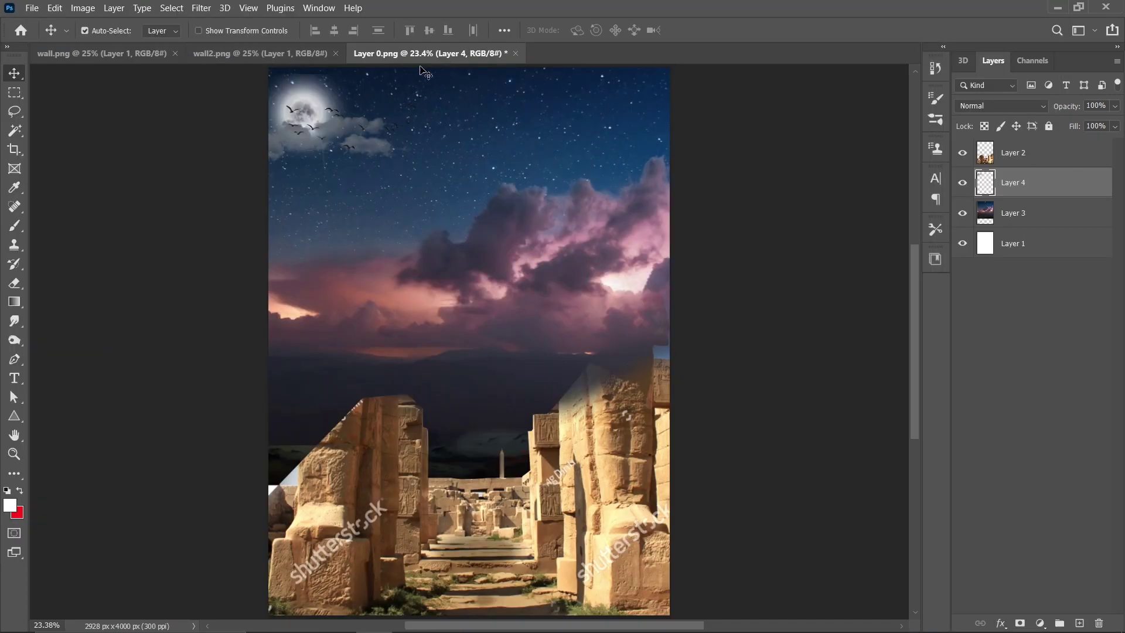
left_click(118, 53)
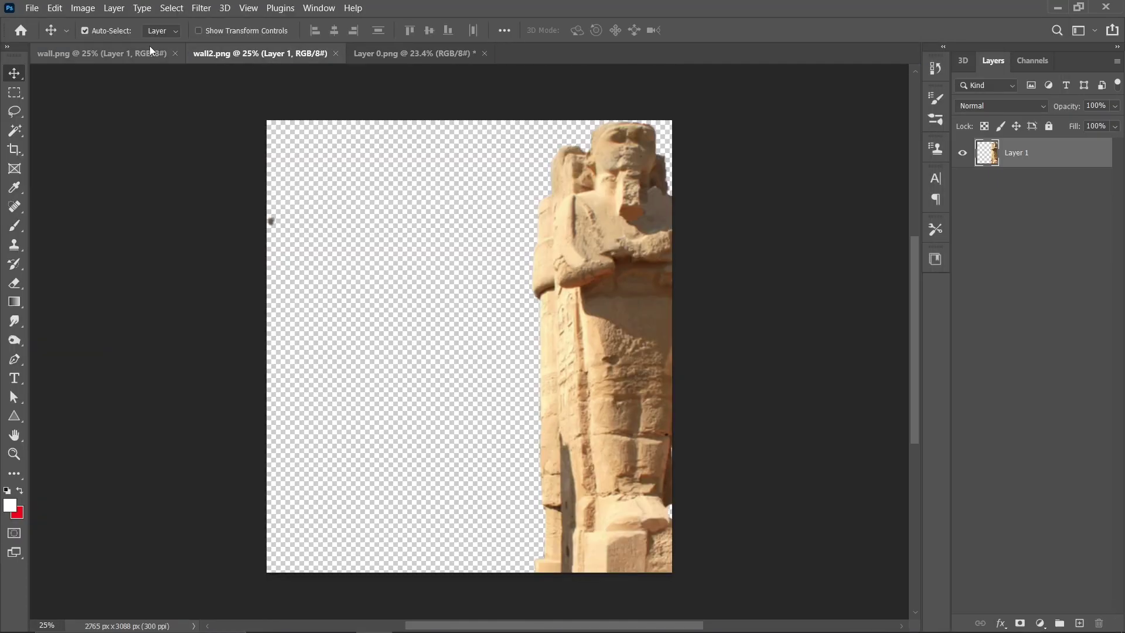
left_click_drag(410, 176, 372, 57)
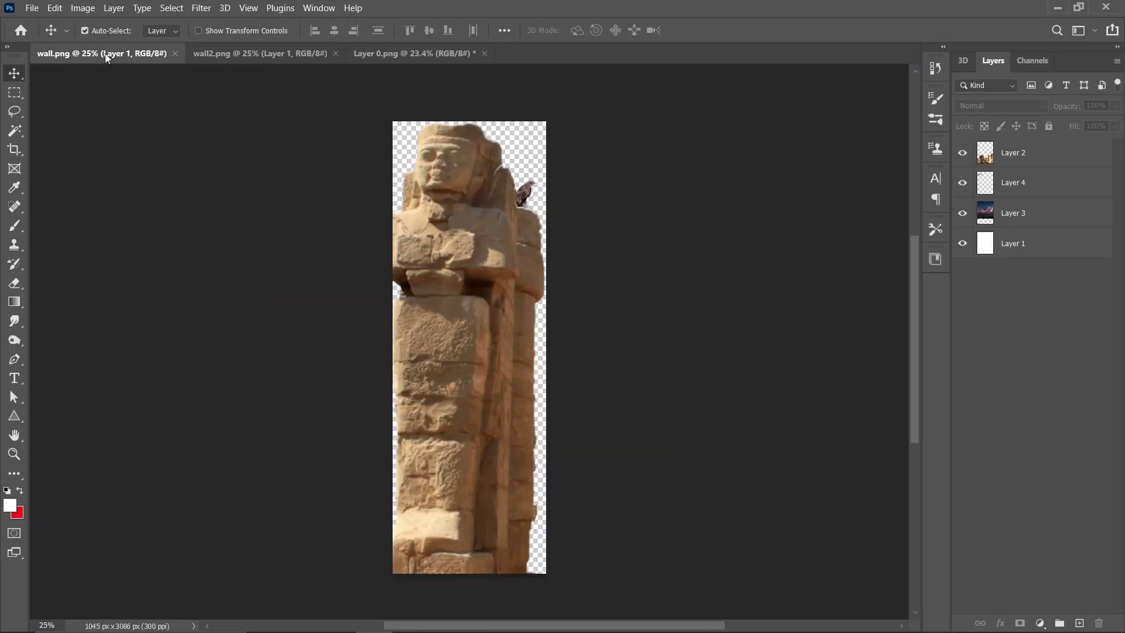
mouse_move(372, 57)
left_mouse_down()
mouse_move(427, 431)
mouse_move(377, 427)
mouse_move(354, 460)
left_mouse_up()
key("ctrl+t")
key("Return")
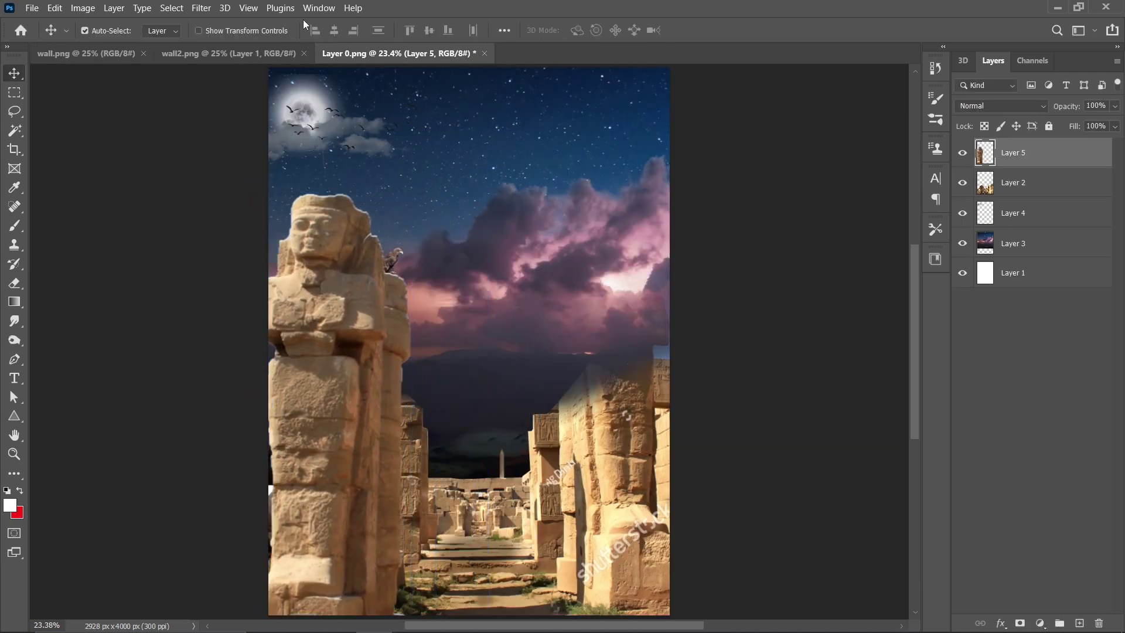
left_click(86, 53)
Place the wall2 pharaoh statue on the right side and close wall2.
left_click(143, 53)
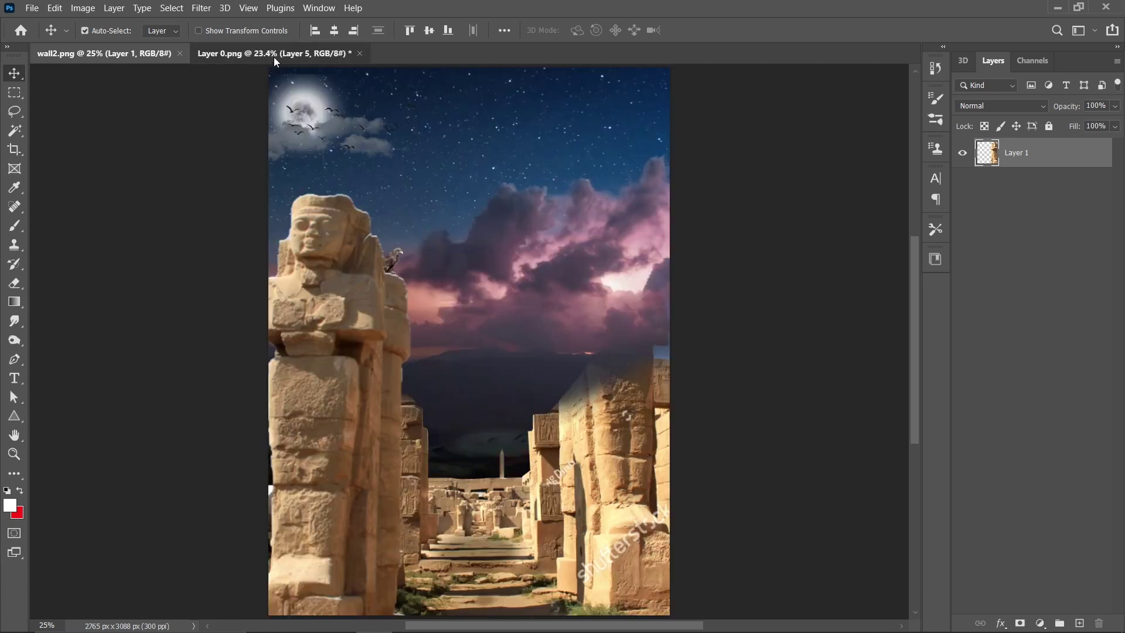
mouse_move(642, 297)
left_mouse_down()
mouse_move(558, 390)
mouse_move(622, 413)
mouse_move(589, 412)
left_mouse_up()
key("ctrl+t")
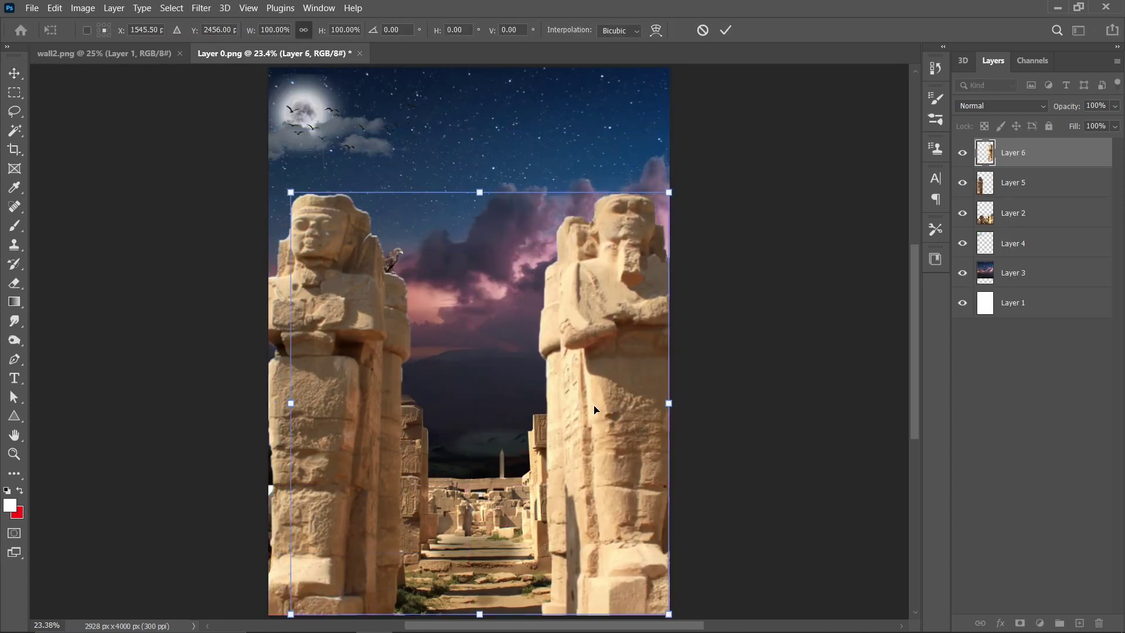
key("Return")
left_click(180, 53)
Place the winged statue mid-temple and close its source image.
key("ctrl+o")
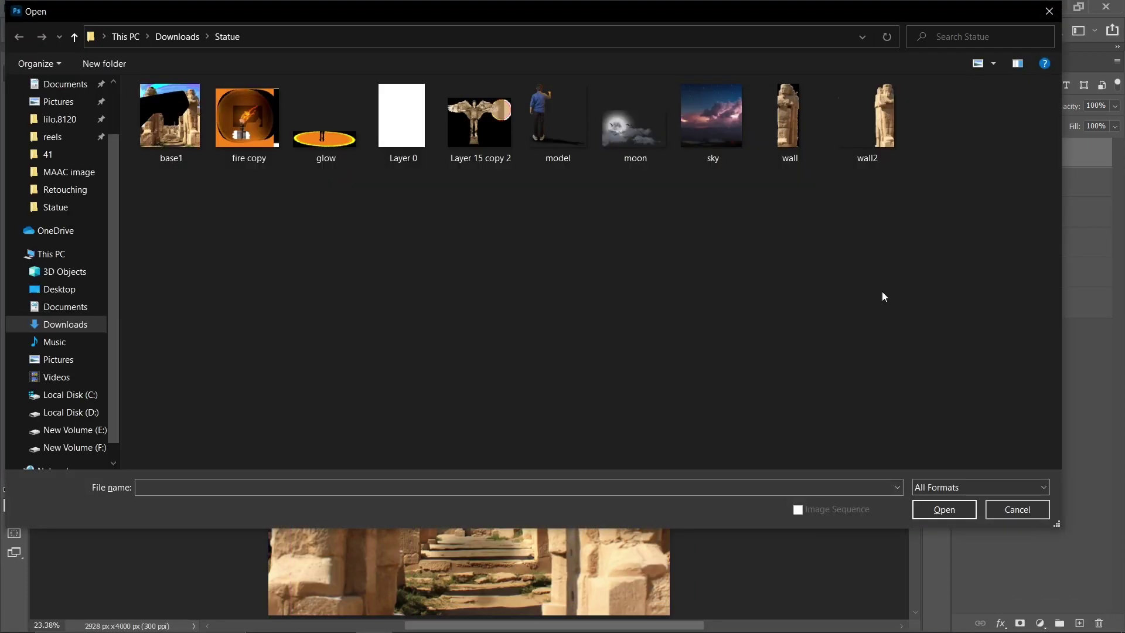
double_click(477, 120)
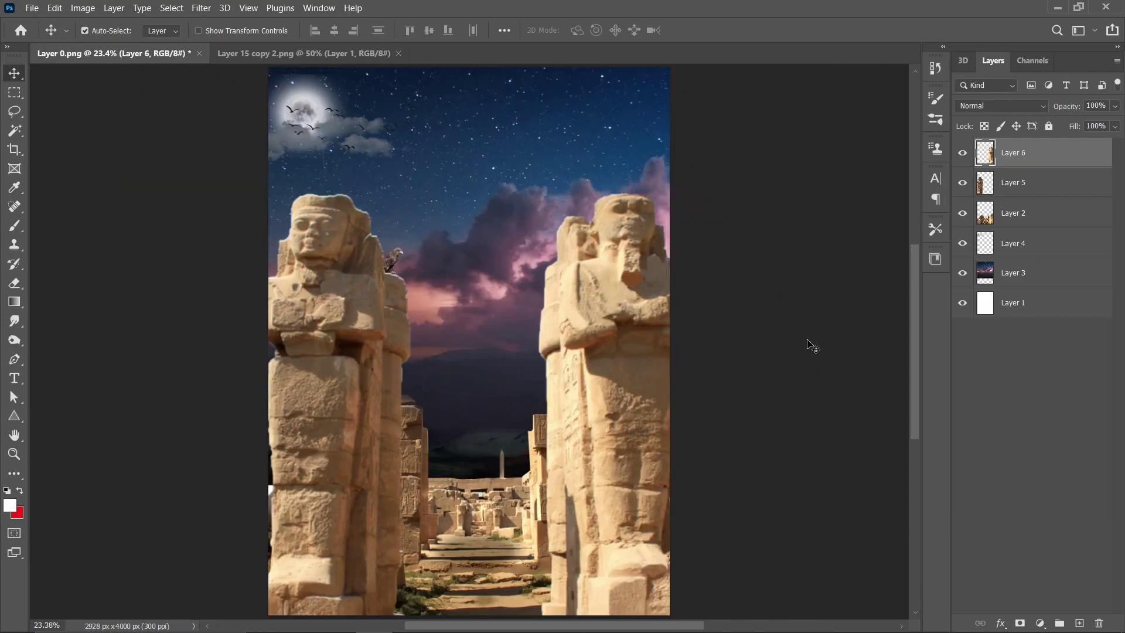
left_click_drag(411, 234, 475, 382)
key("ctrl+t")
key("Return")
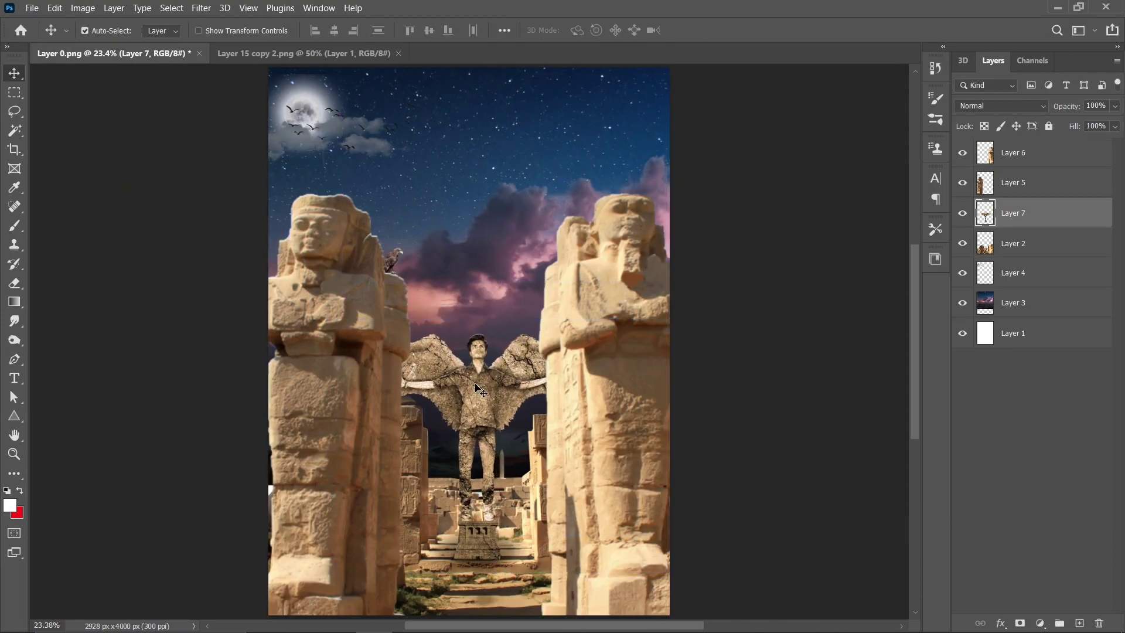
left_click(353, 54)
left_click(399, 53)
Open the model, fire copy and glow images and paste the boy onto the temple steps.
key("ctrl+o")
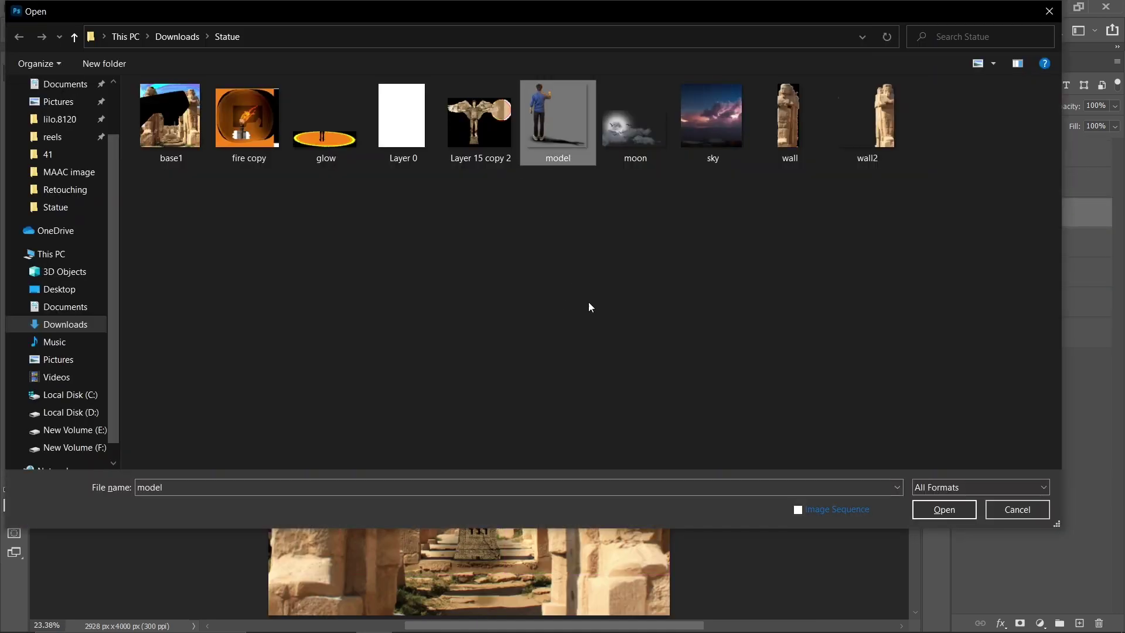
left_click(551, 134)
left_click(246, 118, "ctrl")
left_click(325, 129, "ctrl")
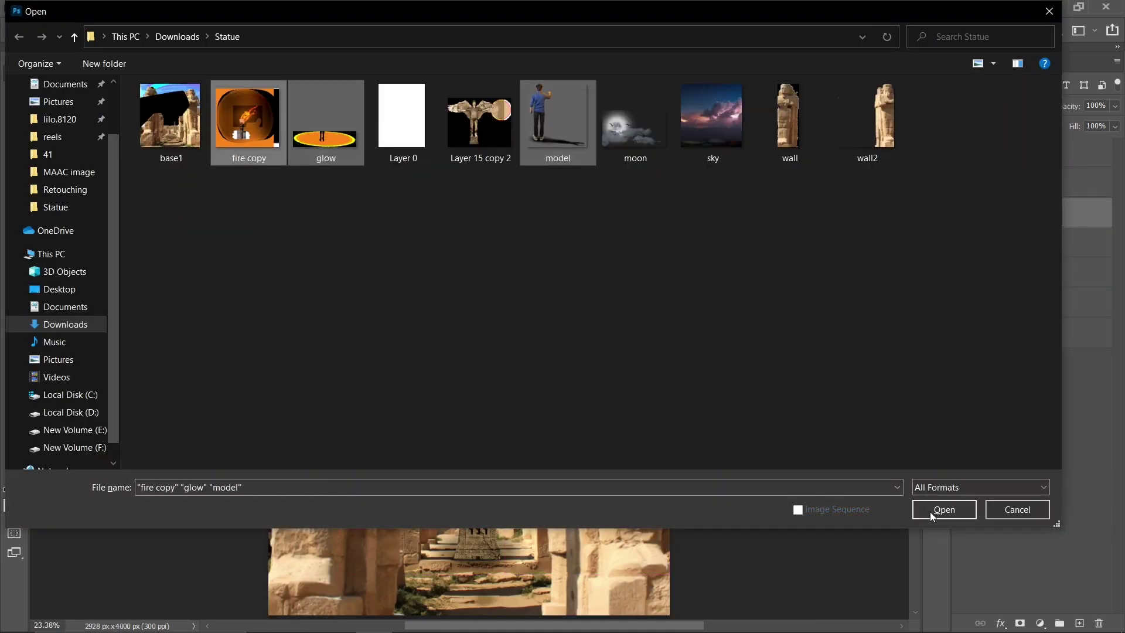
left_click(944, 510)
left_click(111, 53)
key("ctrl+v")
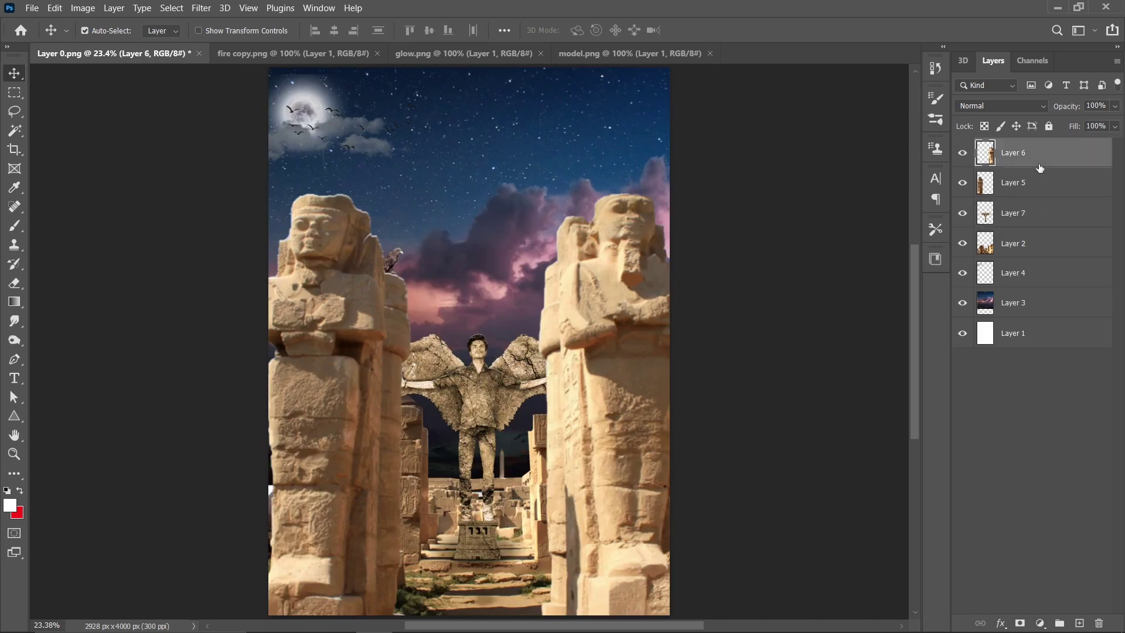
key("ctrl+t")
mouse_move(475, 348)
left_mouse_down()
mouse_move(507, 588)
mouse_move(509, 578)
left_mouse_up()
key("Return")
Copy the fire image into the composite and move it down to the boy's hand.
left_click(293, 53)
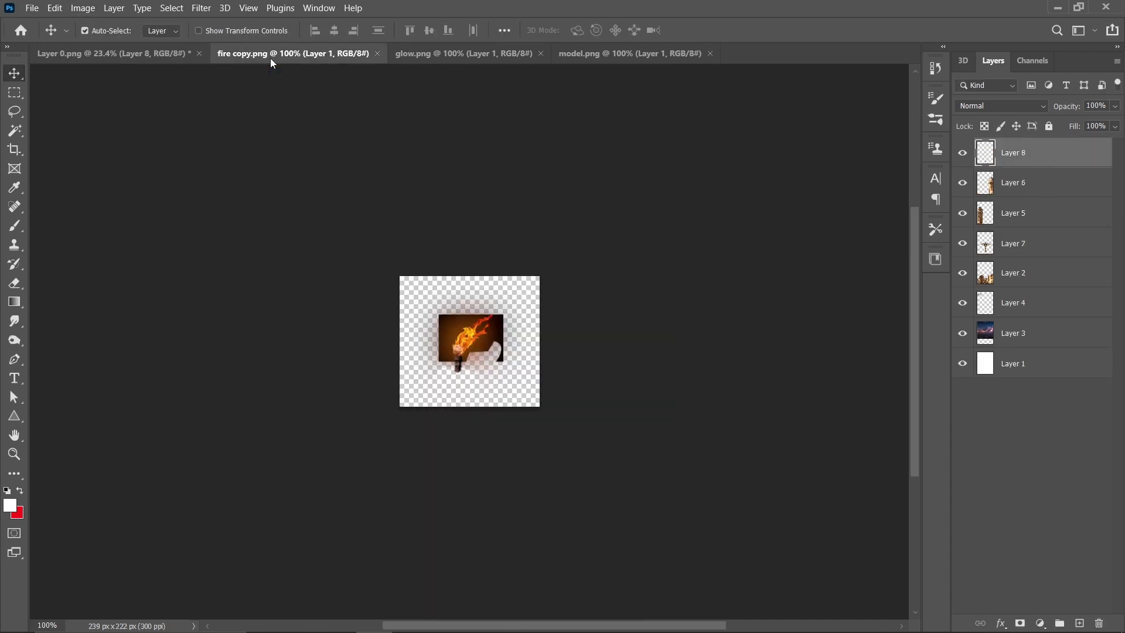
key("ctrl+a")
key("ctrl+c")
left_click(112, 53)
key("ctrl+v")
key("ctrl+t")
left_click_drag(493, 410, 497, 566)
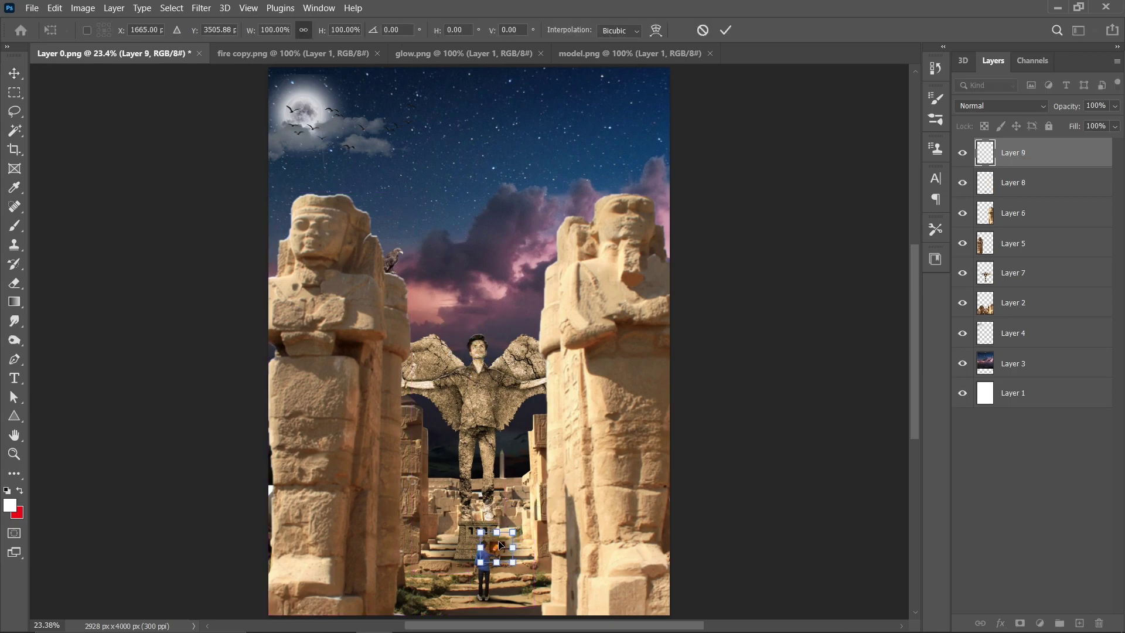
key("Return")
Set the flame onto the boy's torch in Linear Dodge (Add) mode and close fire copy.
key("ctrl+plus")
key("ctrl+plus")
key("ctrl+plus")
scroll(602, 377, "up", 4)
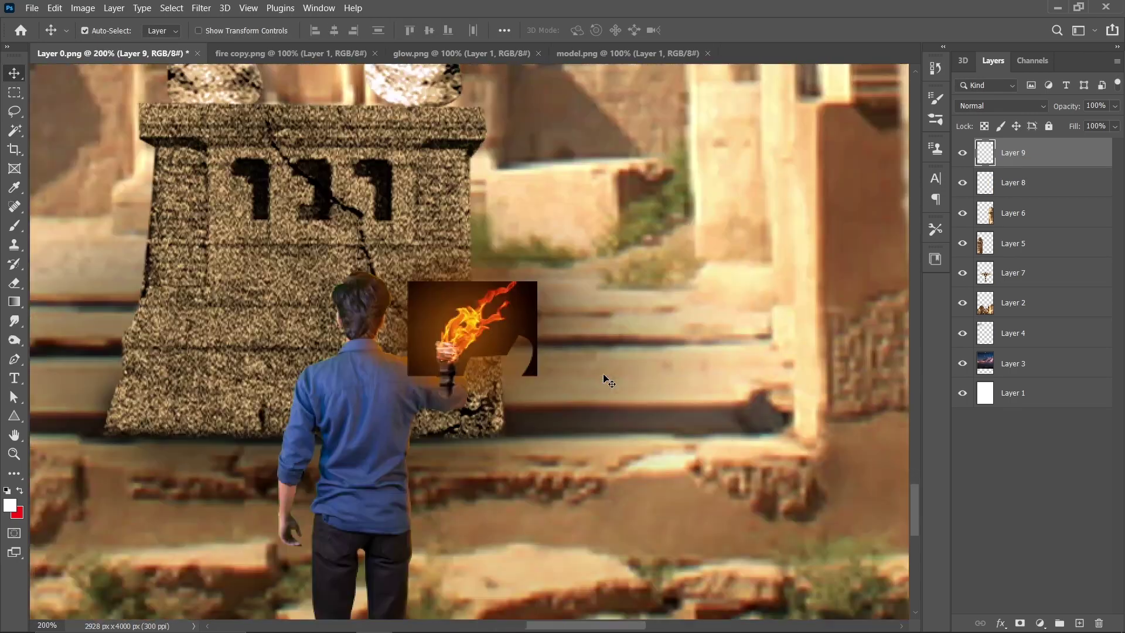
scroll(602, 377, "down", 1)
left_click_drag(488, 310, 488, 258)
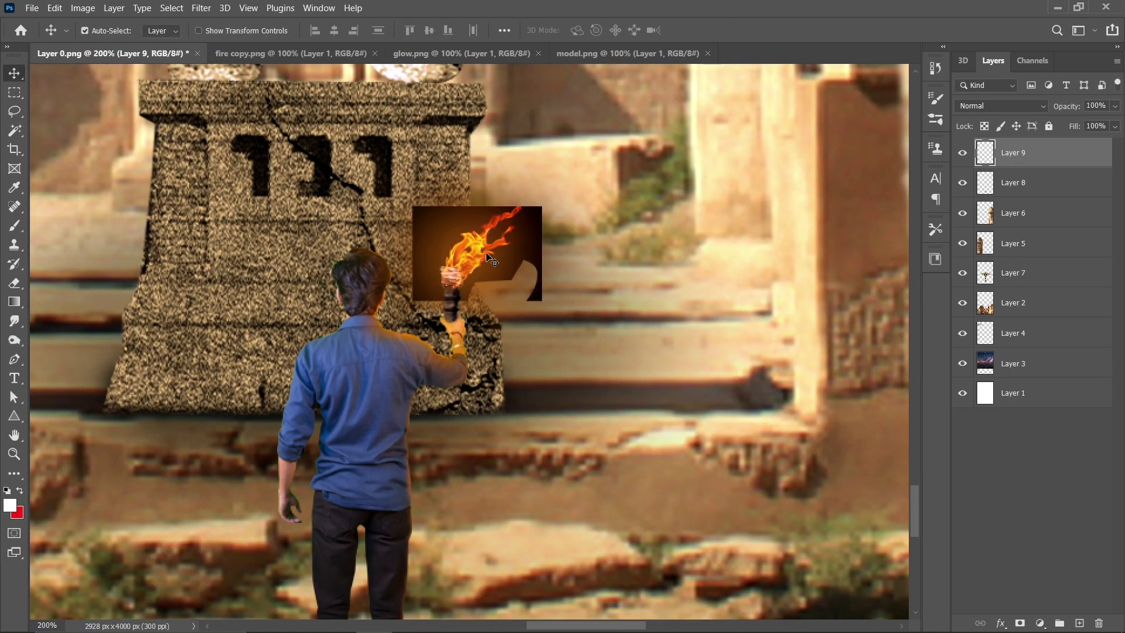
left_click(1001, 105)
left_click(996, 251)
key("ctrl+0")
left_click(370, 53)
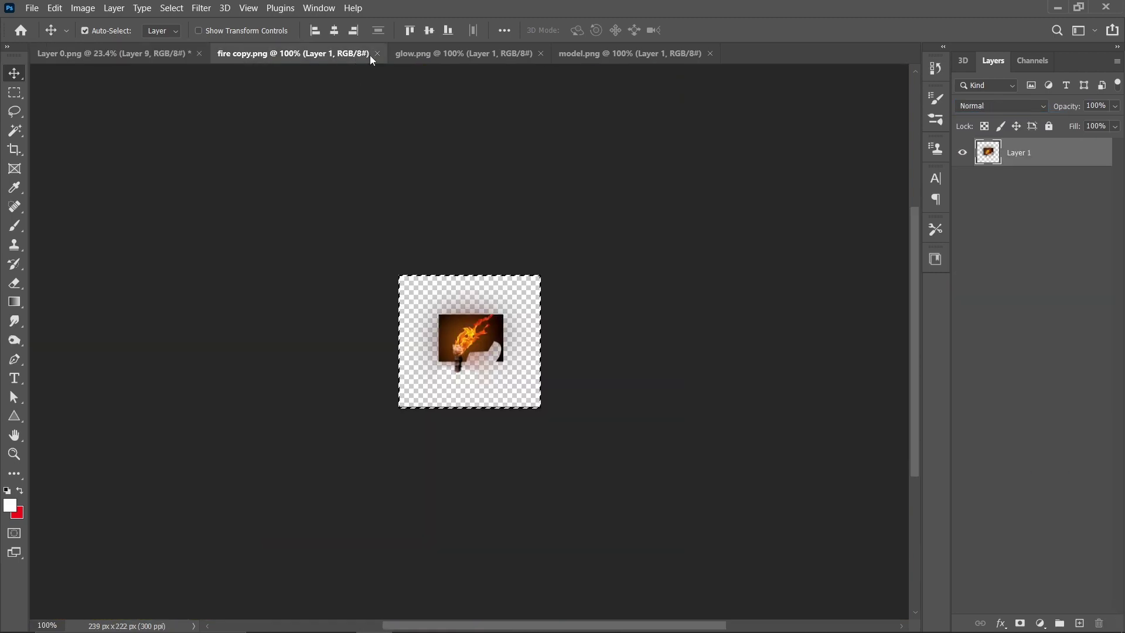
Drag the glow onto the boy's torch, then close the glow and model images.
left_click_drag(463, 372, 155, 52)
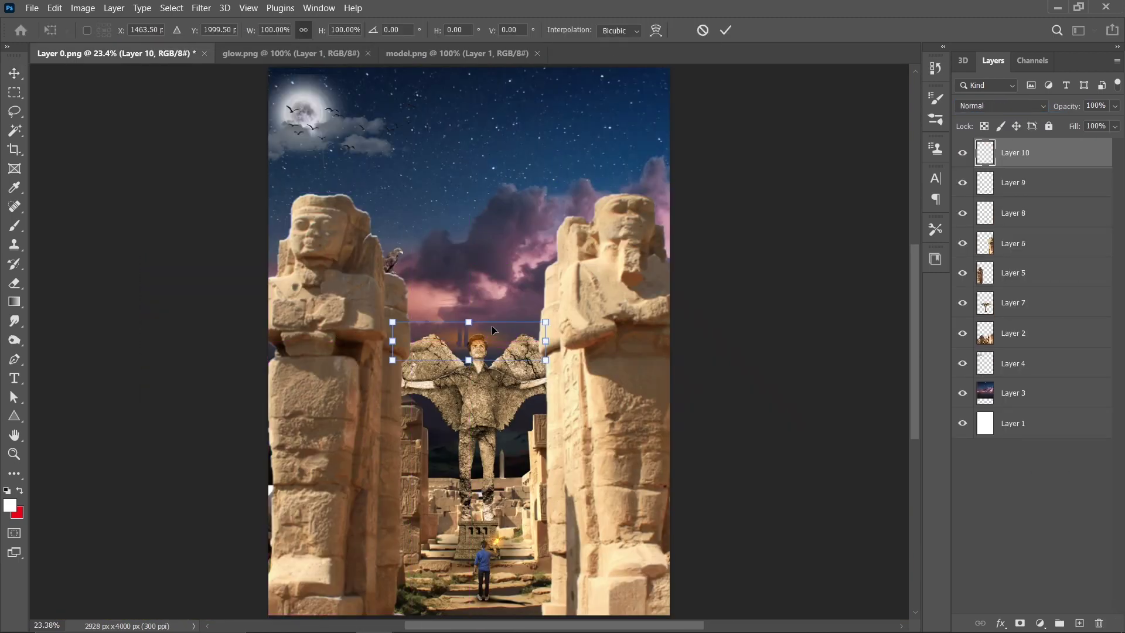
left_click_drag(491, 325, 511, 595)
scroll(511, 596, "up", 2)
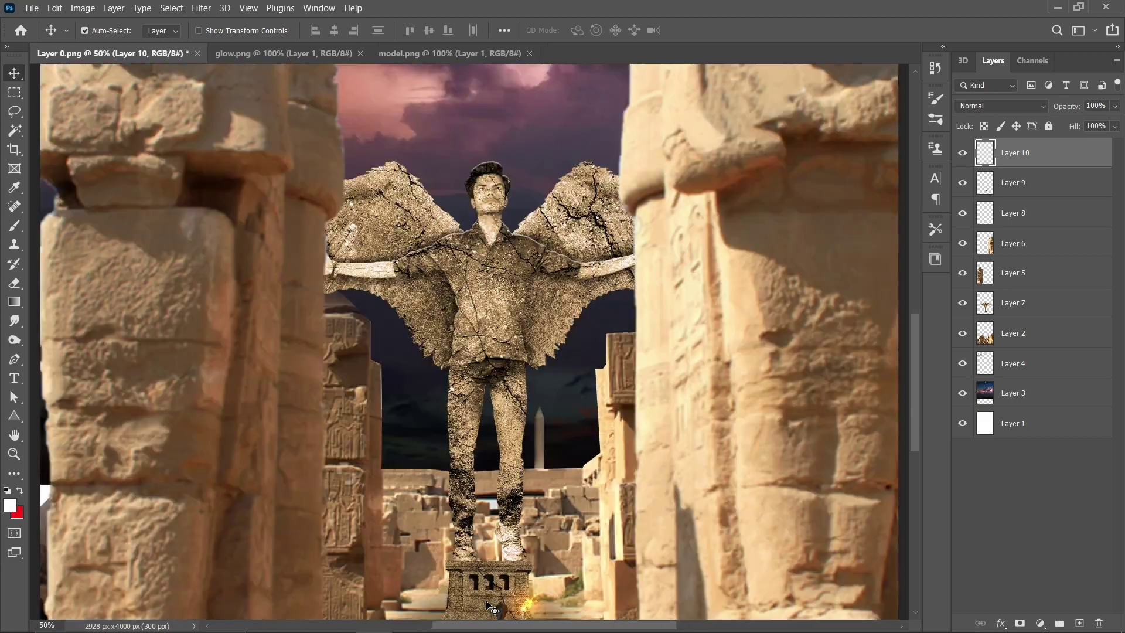
scroll(481, 575, "up", 2)
scroll(410, 527, "up", 2)
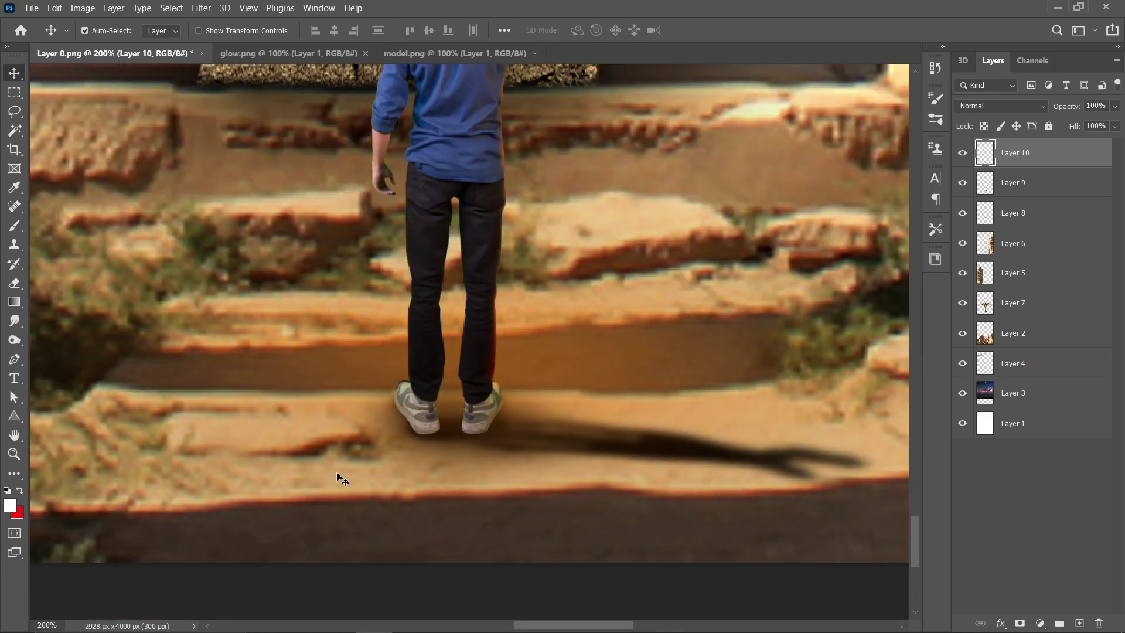
key("ctrl+0")
left_click(328, 53)
key("ctrl+w")
left_click(373, 53)
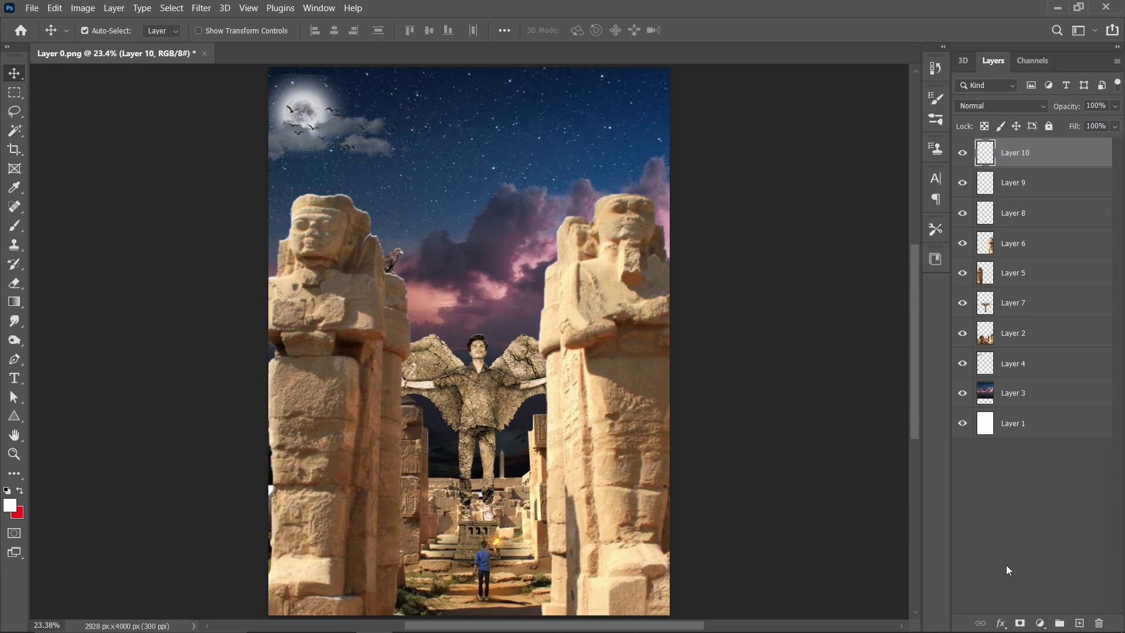
Add a Color Lookup adjustment layer using the Moonlight.3DL 3D LUT file.
left_click(1041, 623)
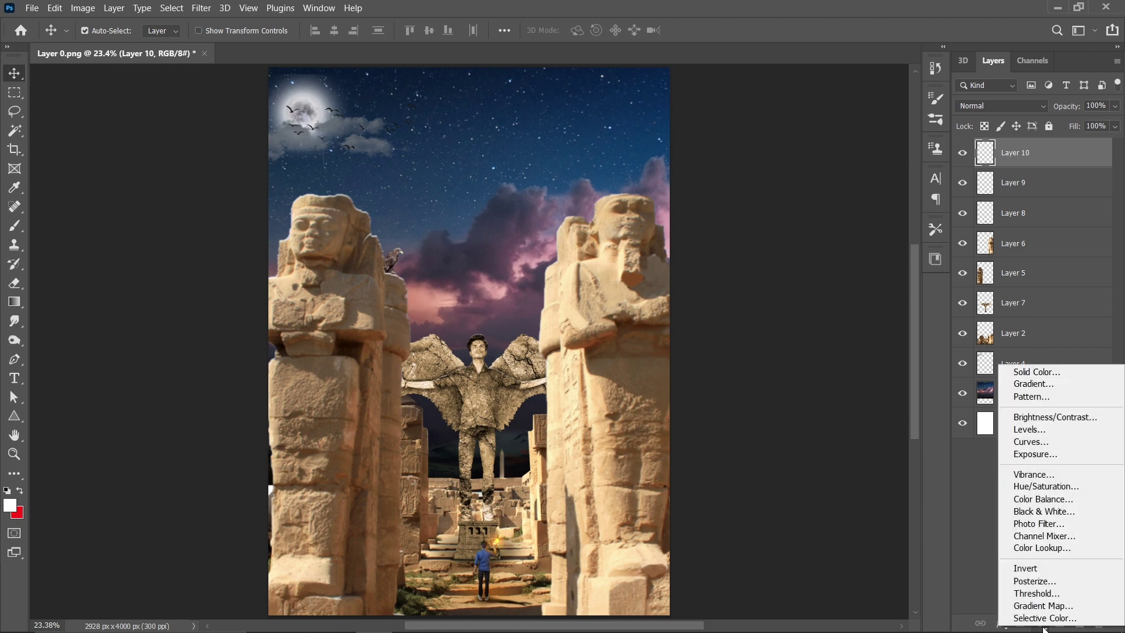
left_click(1043, 548)
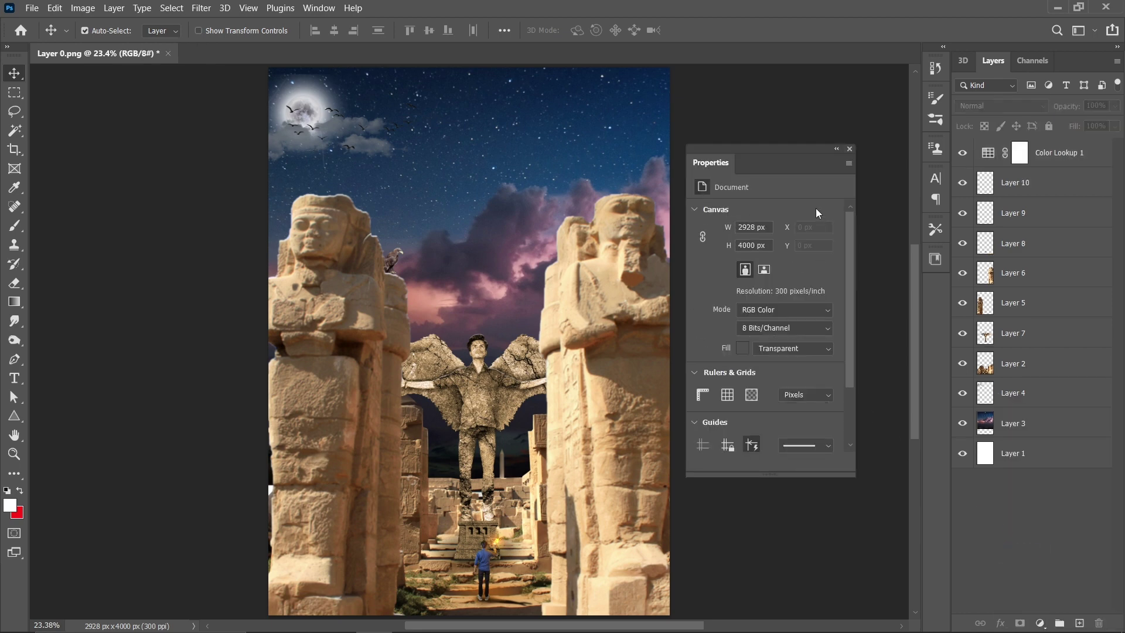
left_click(850, 149)
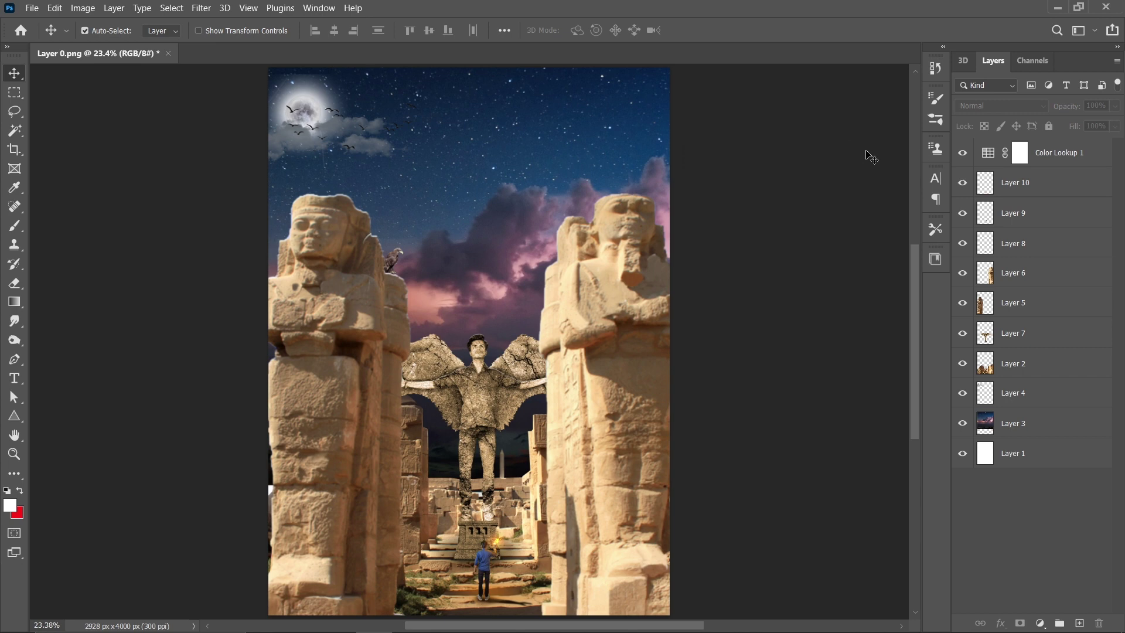
double_click(988, 154)
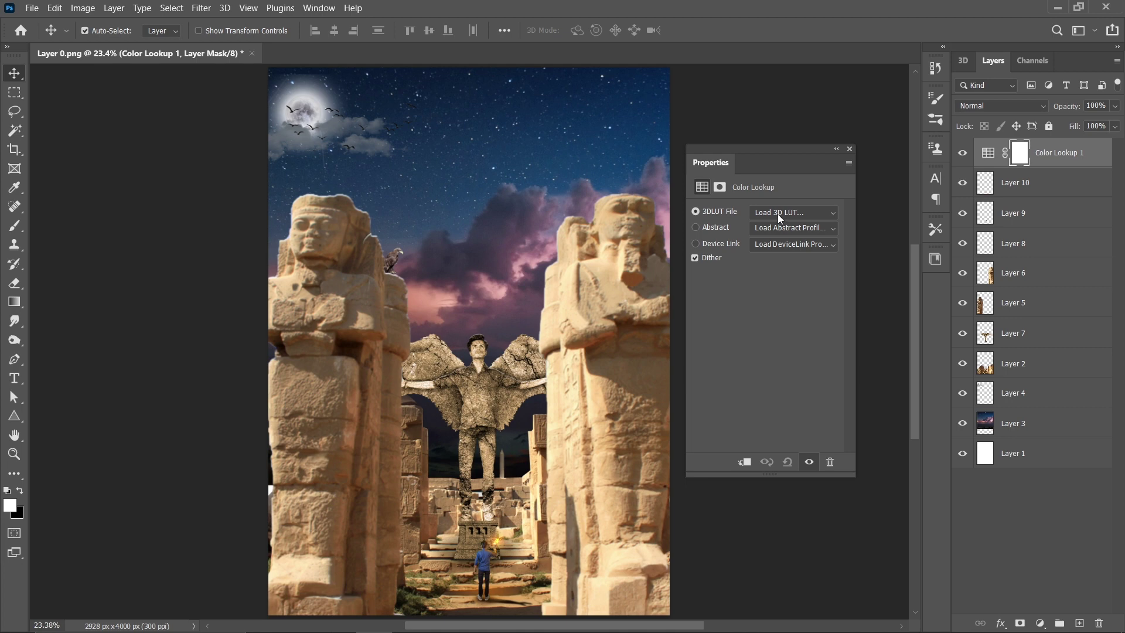
left_click(778, 213)
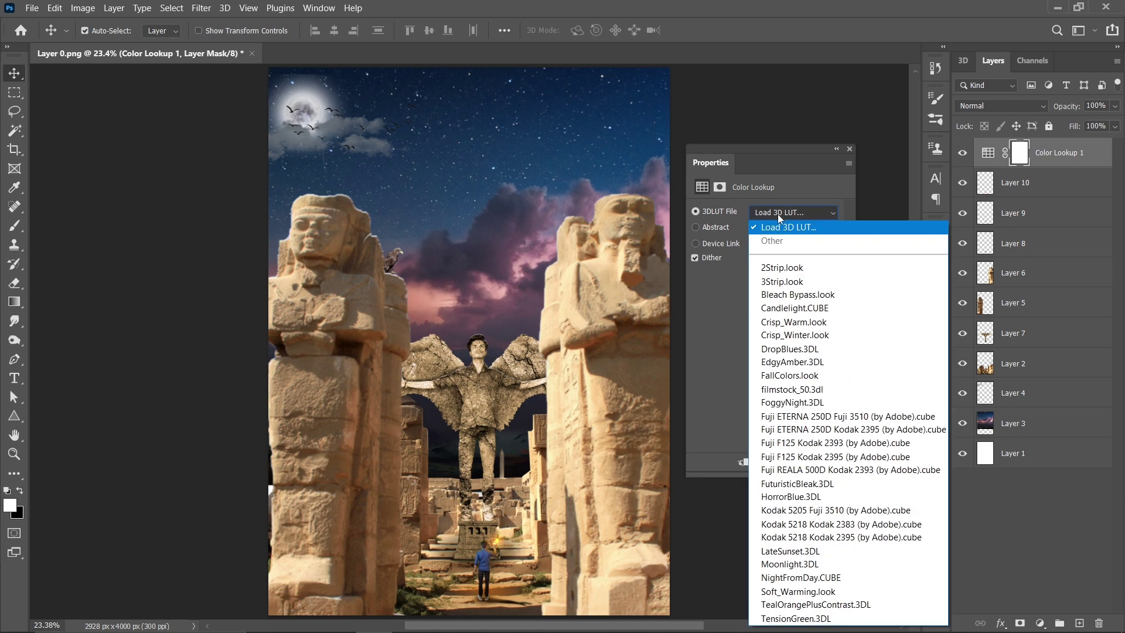
left_click(796, 565)
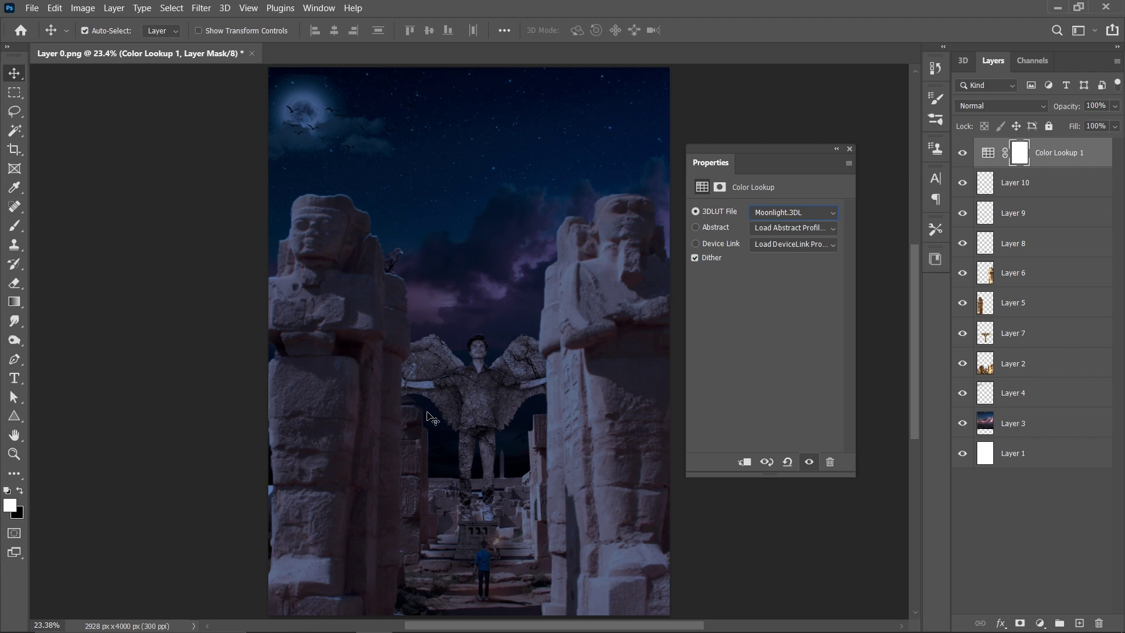
left_click(851, 149)
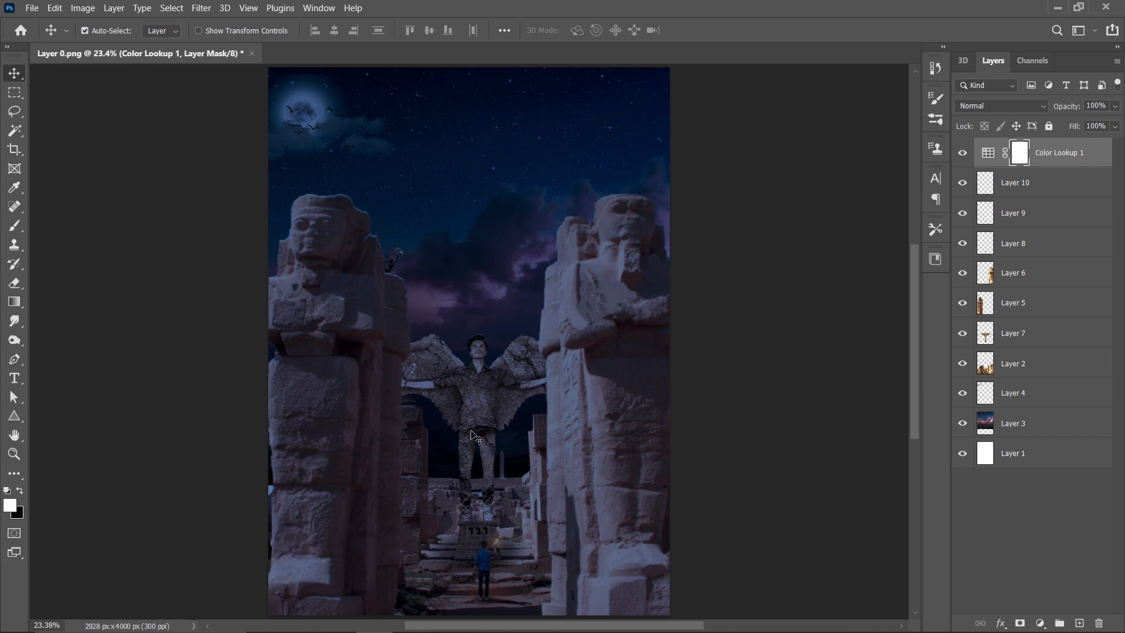
key("alt")
Compare the fire and glow layers' visibility and review the fire layer's style settings.
left_click(964, 183)
left_click(1055, 222, "shift")
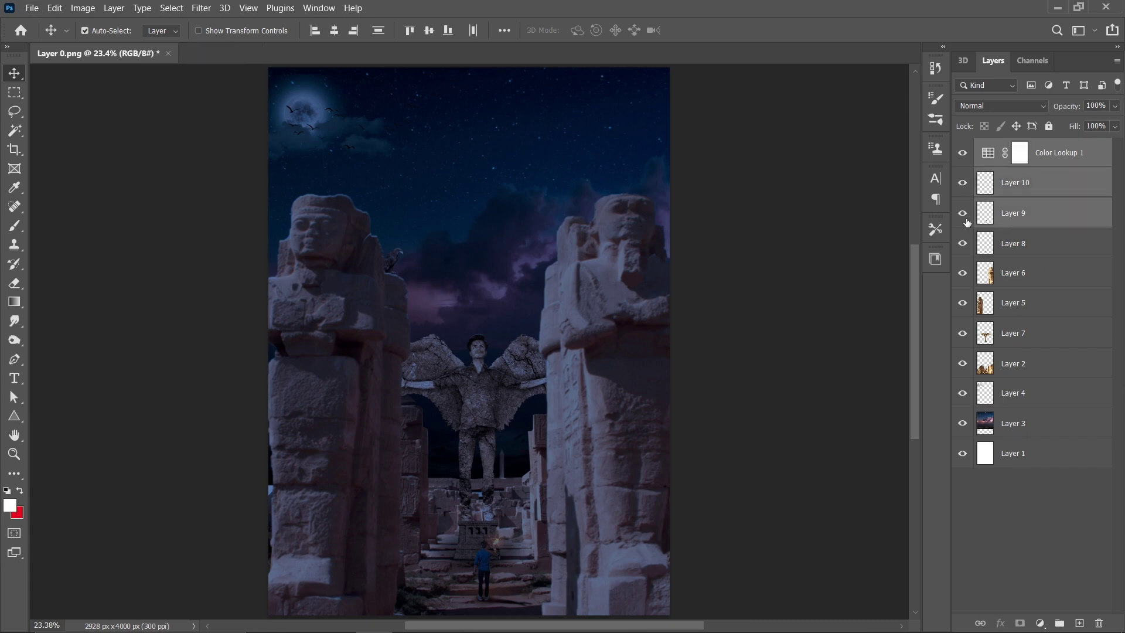
left_click(963, 214)
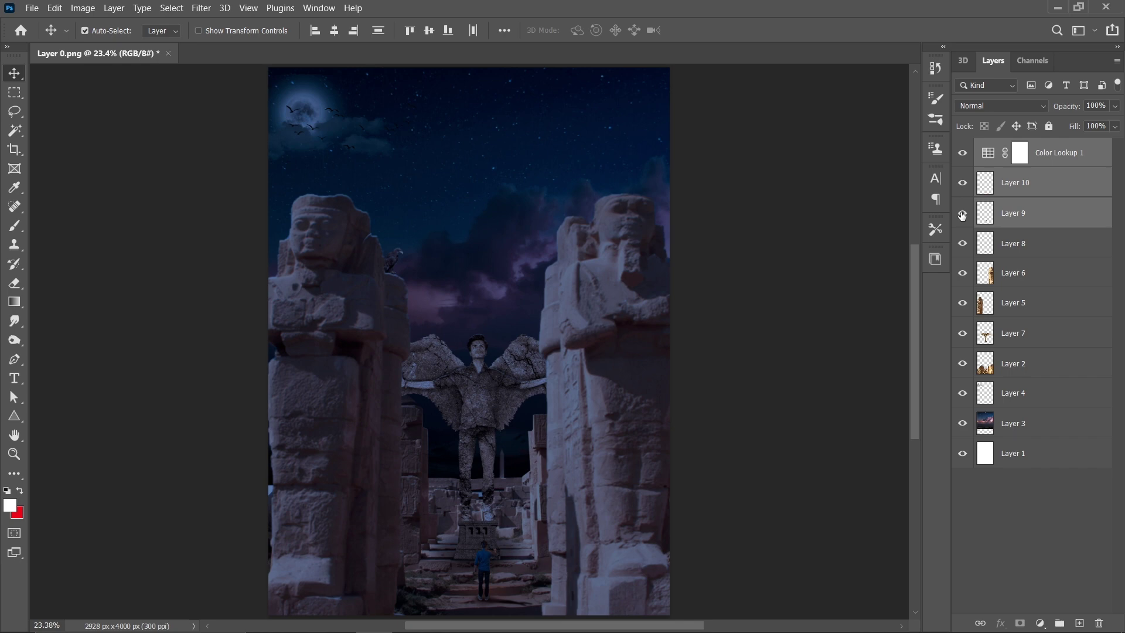
left_click(1035, 209)
left_click(1030, 187)
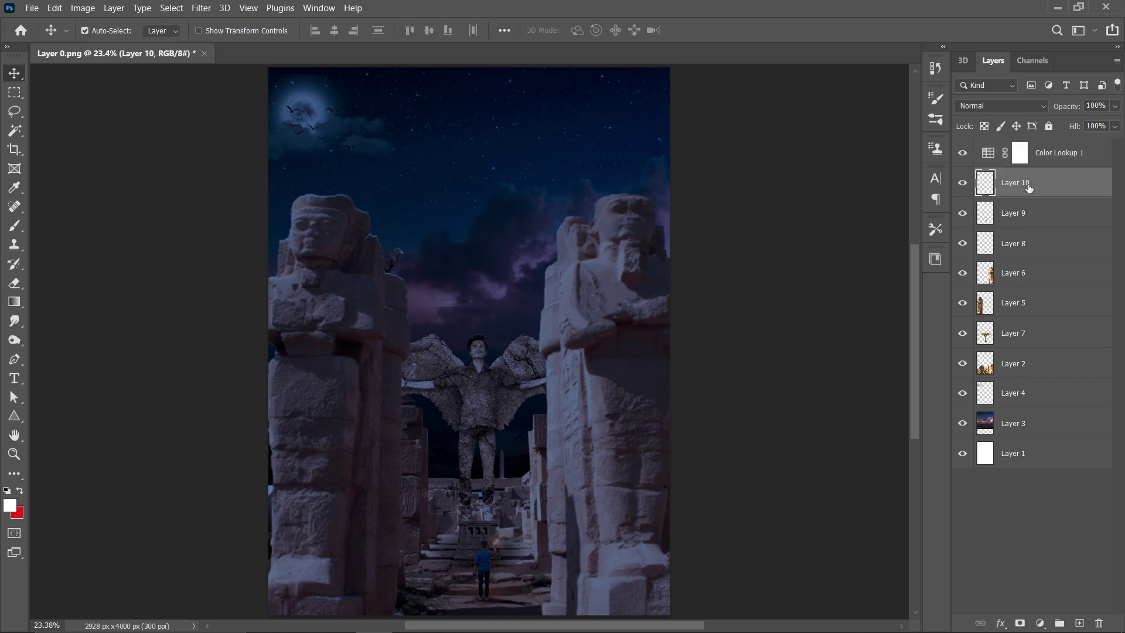
left_click(1035, 212, "shift")
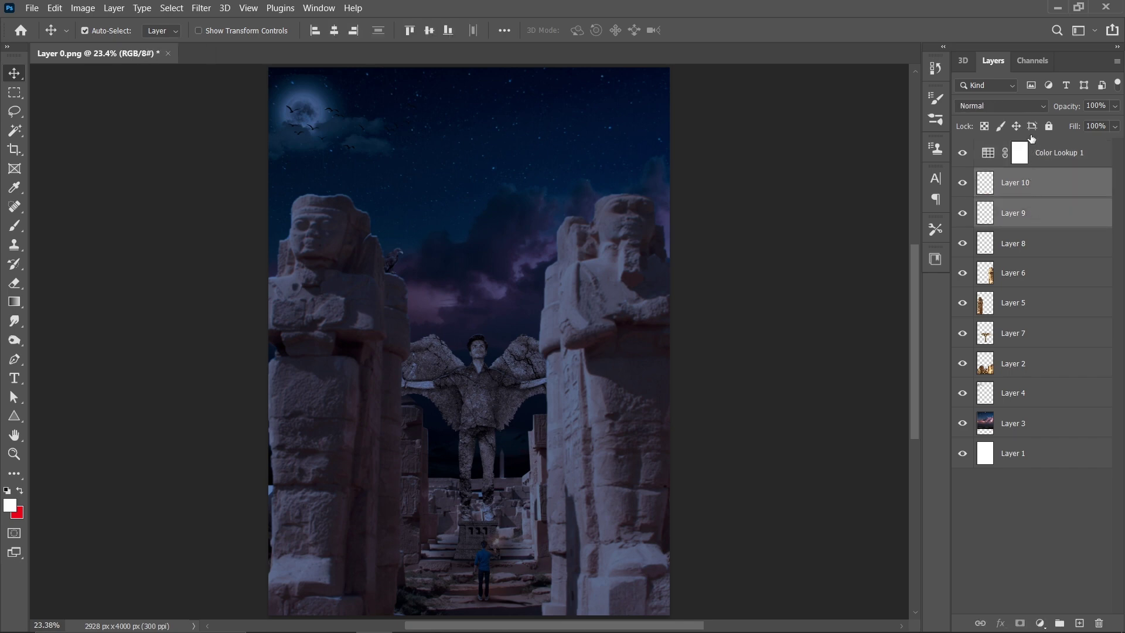
double_click(1038, 220)
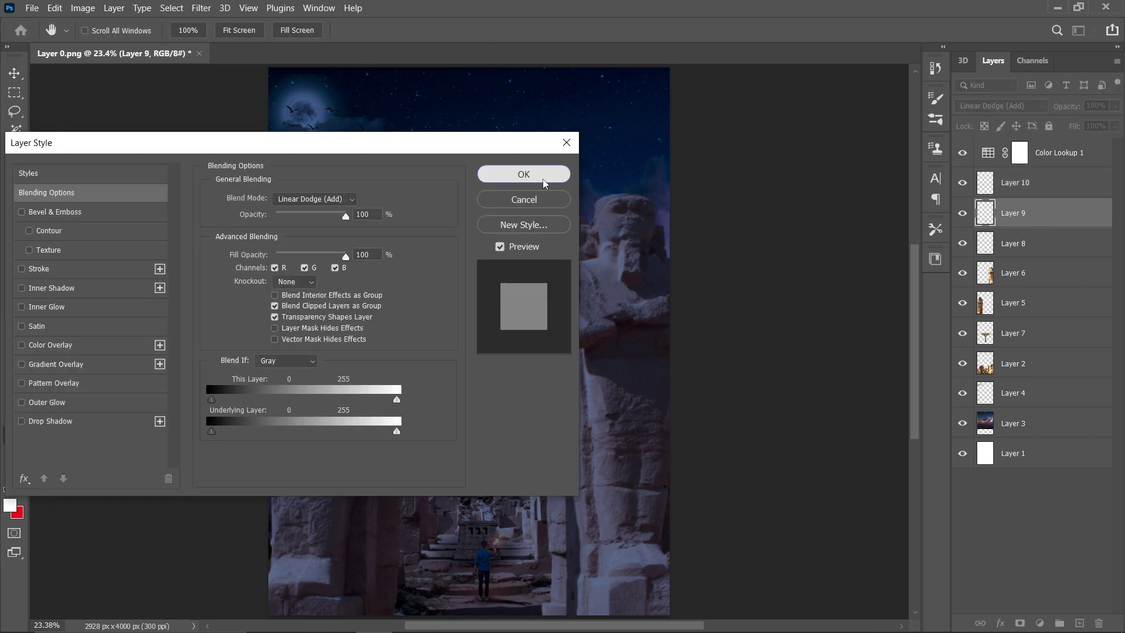
left_click(543, 178)
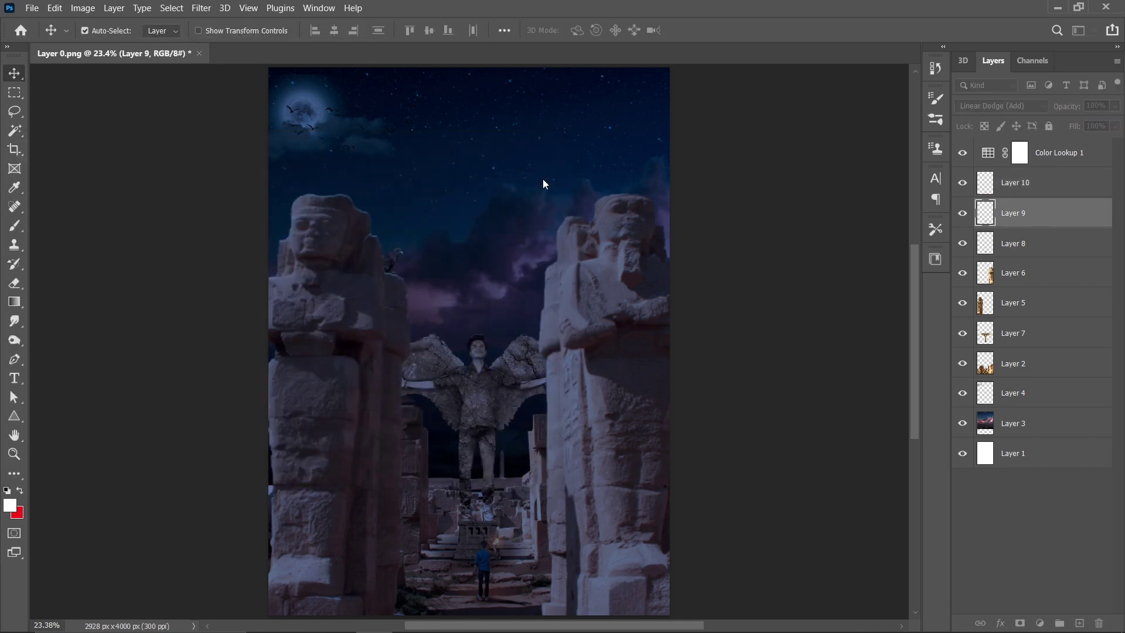
Move the fire and glow layers above Color Lookup 1 and audition the glow's blend modes.
left_click(1040, 187, "shift")
left_click_drag(1035, 200, 1032, 147)
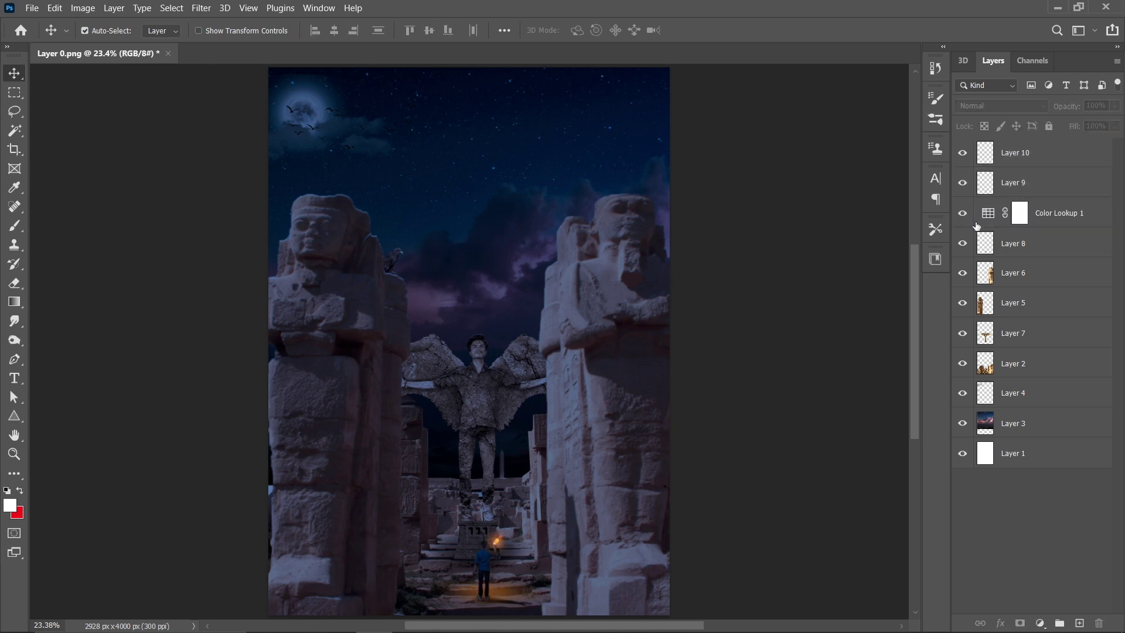
left_click(964, 187)
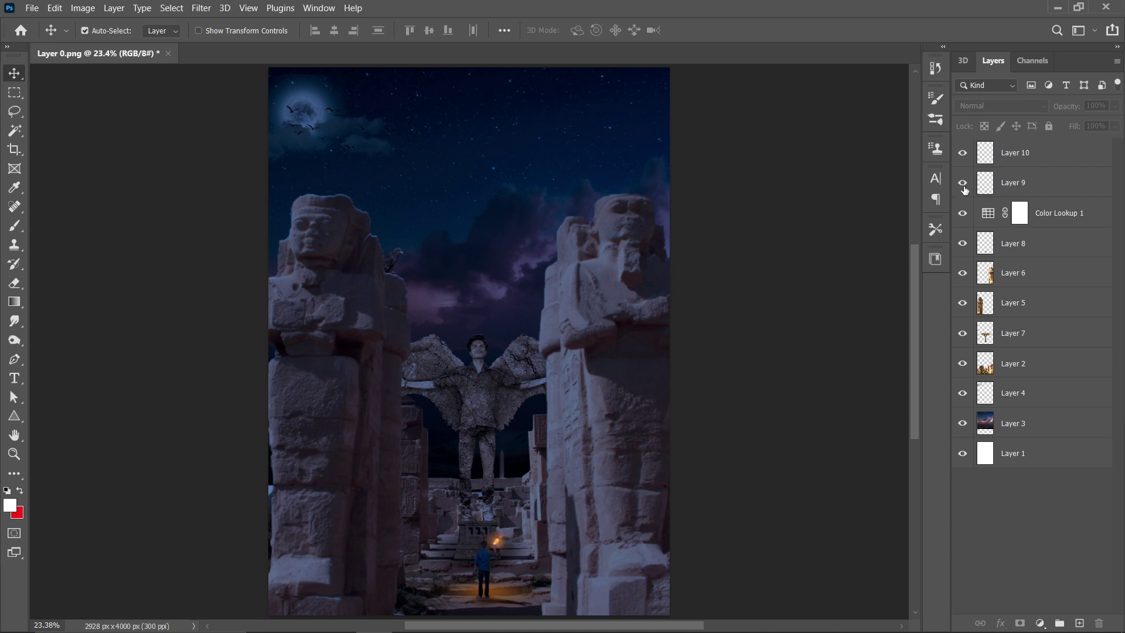
left_click(963, 157)
left_click(962, 157)
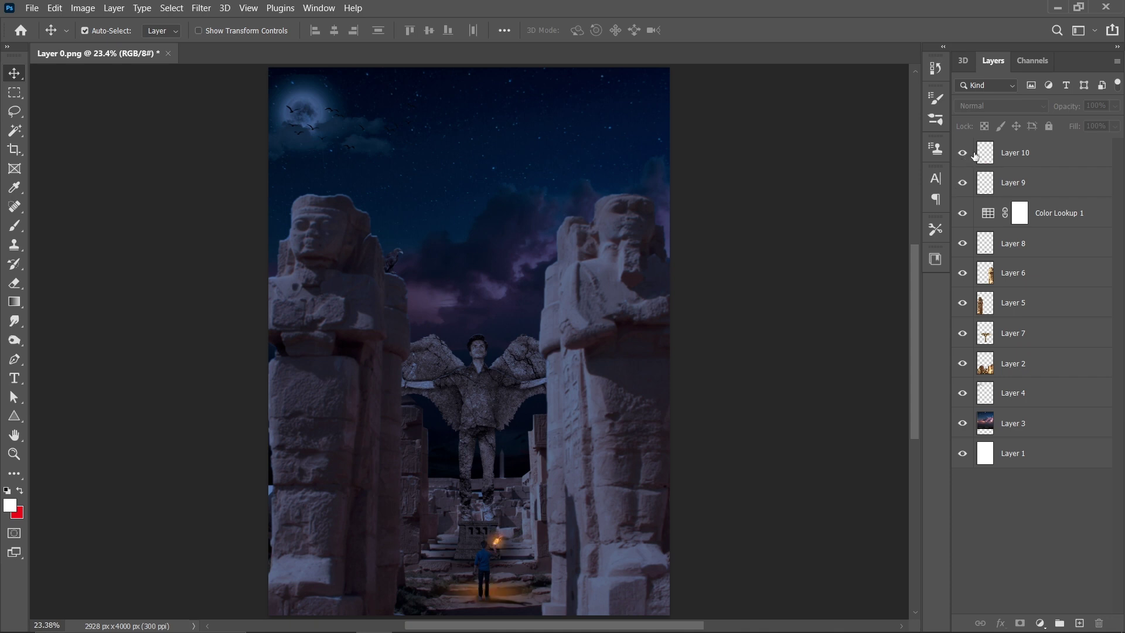
left_click(1008, 153)
left_click(1004, 106)
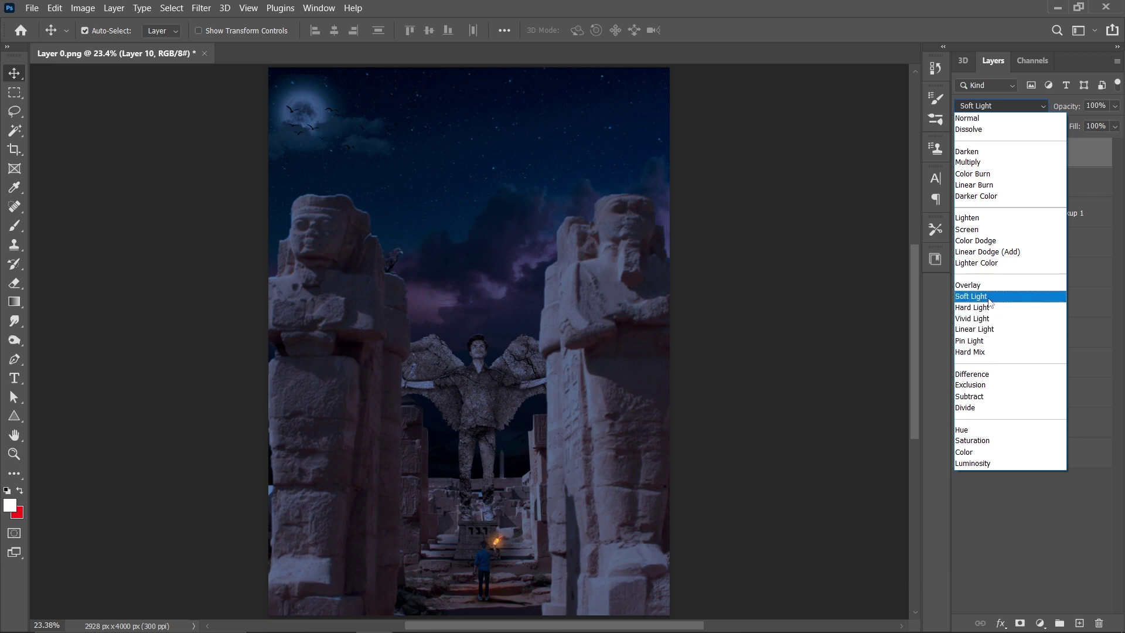
Duplicate the Soft Light glow Layer 10, keeping only Layer 10 copy and copy 2.
left_click(989, 302)
left_click(989, 302)
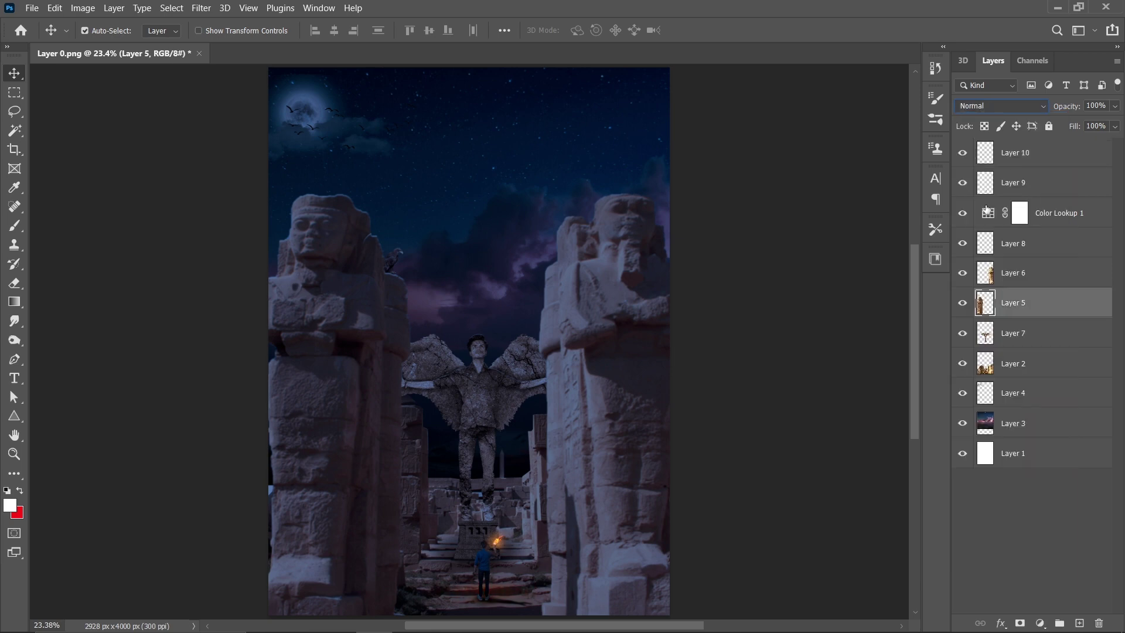
double_click(1017, 182)
left_click(1052, 162)
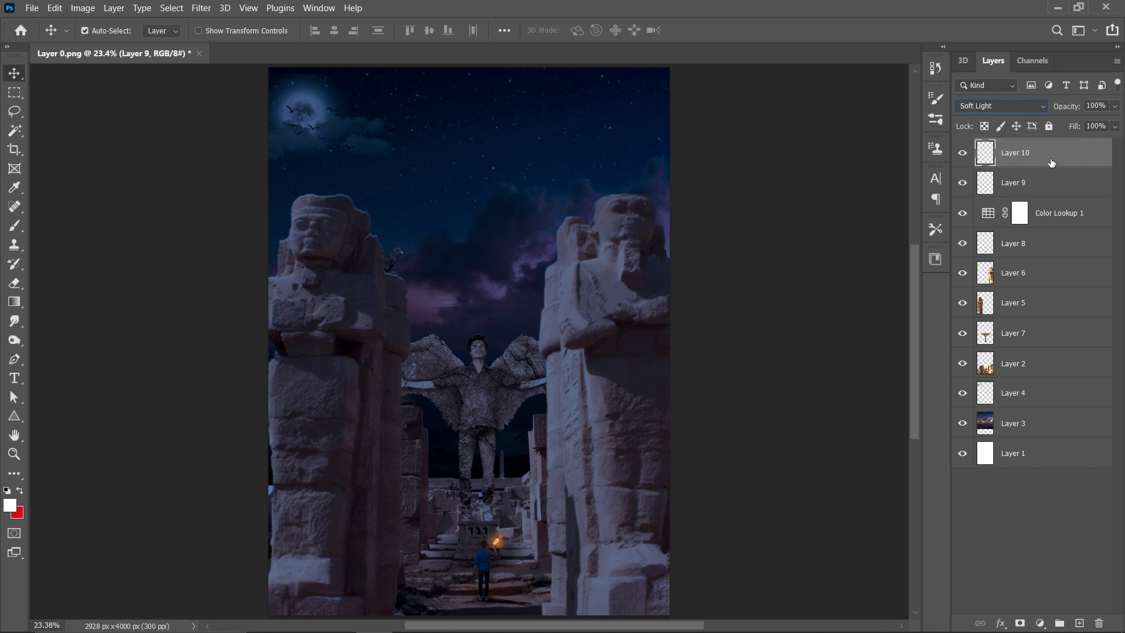
key("ctrl+j")
key("ctrl+j")
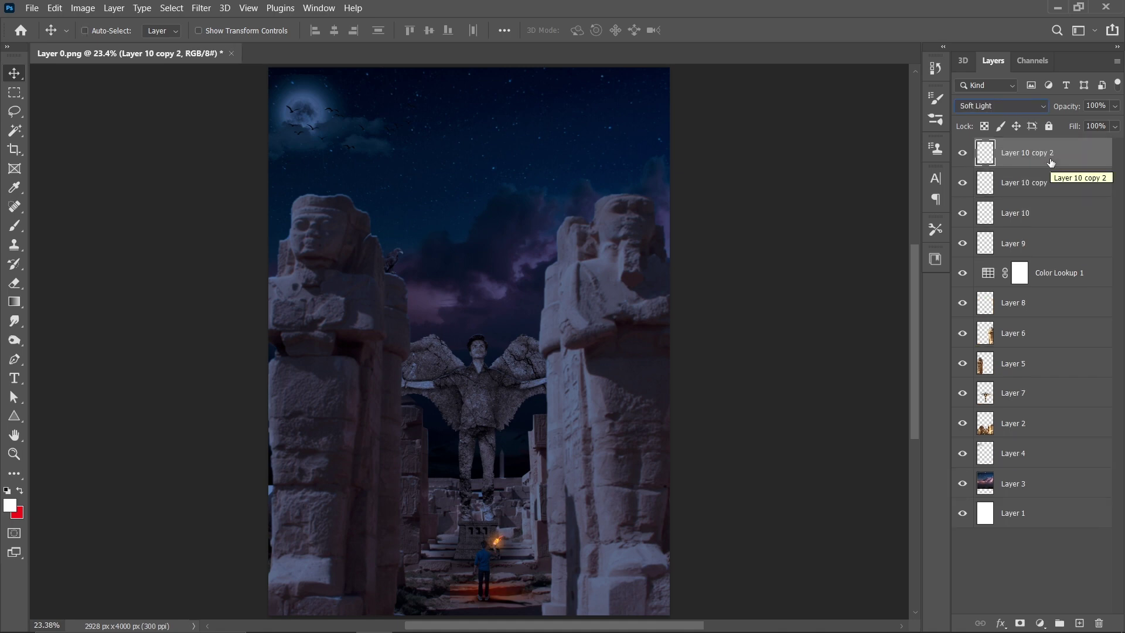
key("ctrl+j")
key("ctrl+j")
key("ctrl+j")
key("ctrl+j")
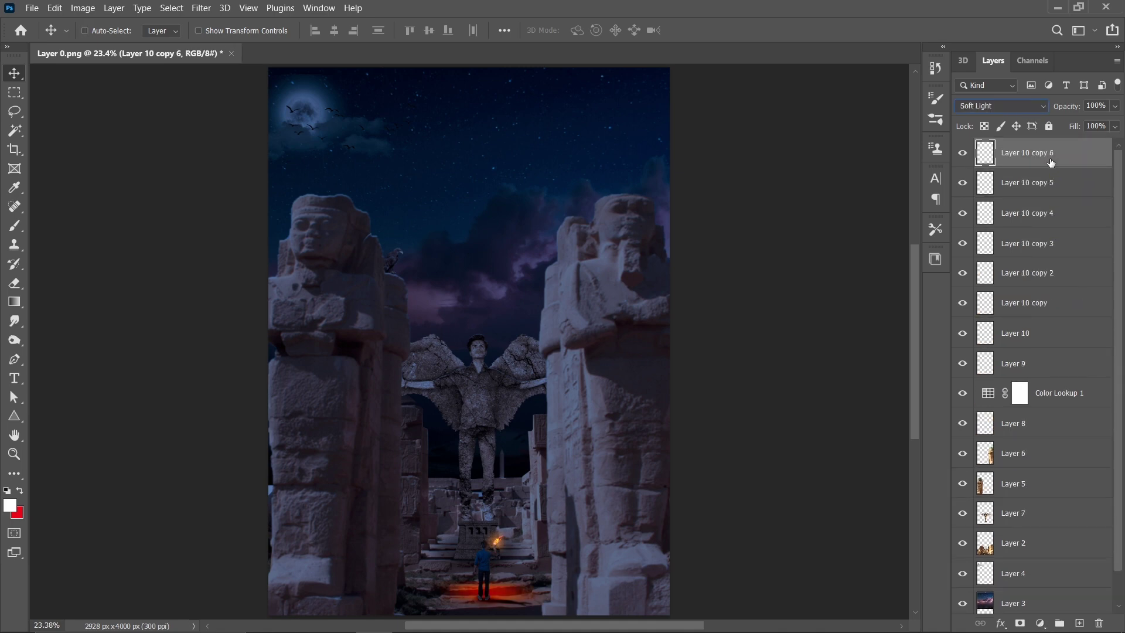
key("Delete")
key("Delete")
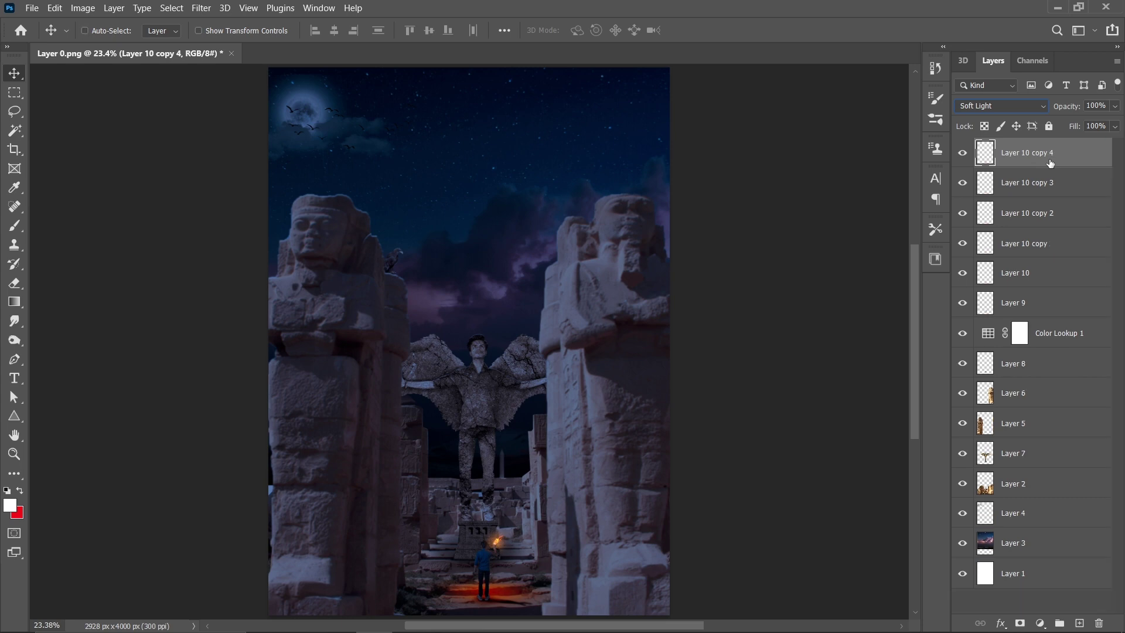
key("Delete")
key("Delete")
key("Delete")
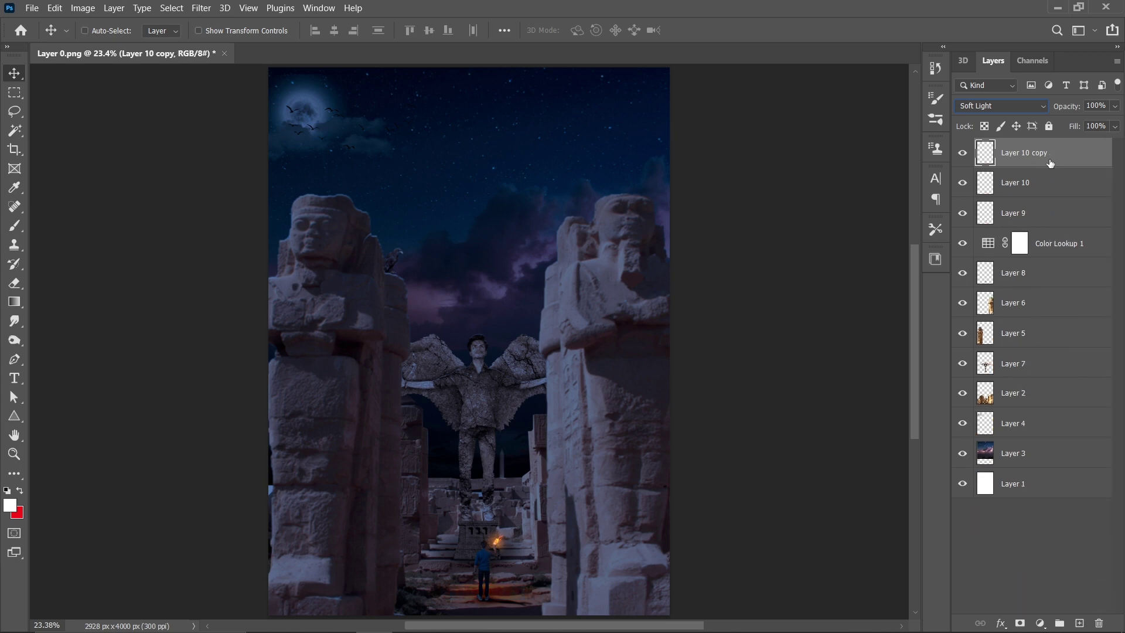
key("ctrl+z")
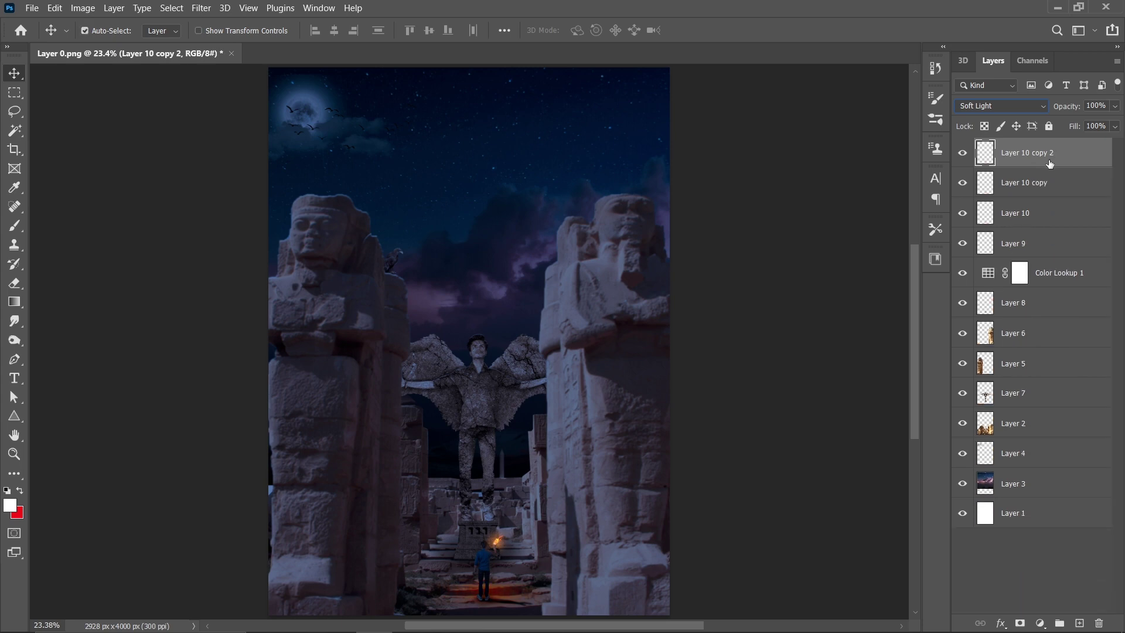
Toggle Layer 10 copy 2 to compare the glow and check Layer 9's blending.
left_click(879, 208)
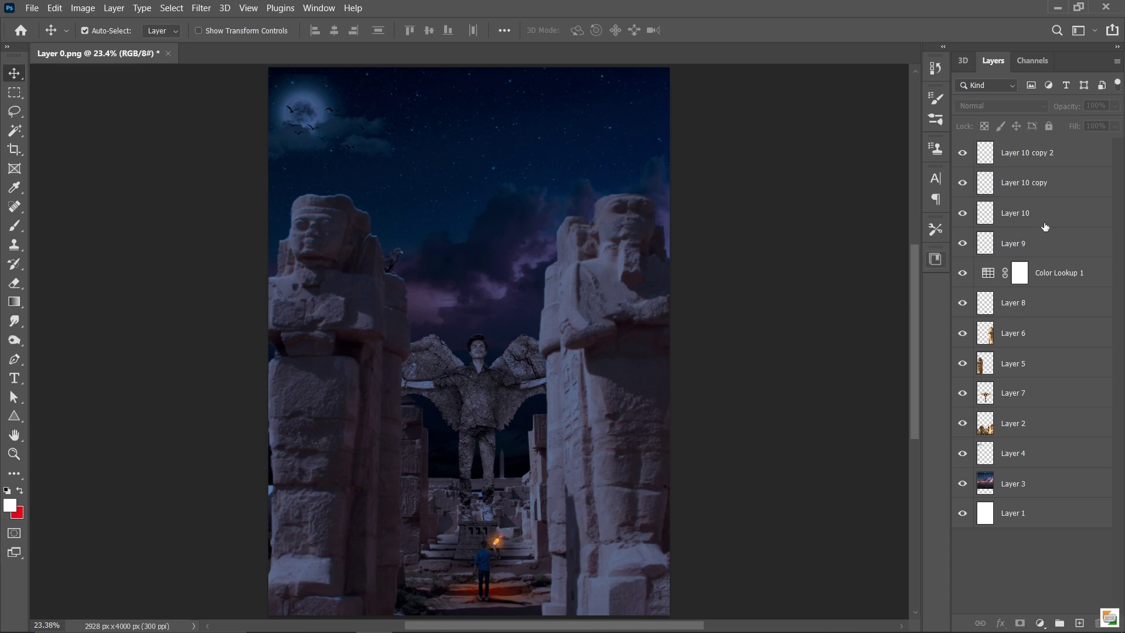
left_click(1041, 223)
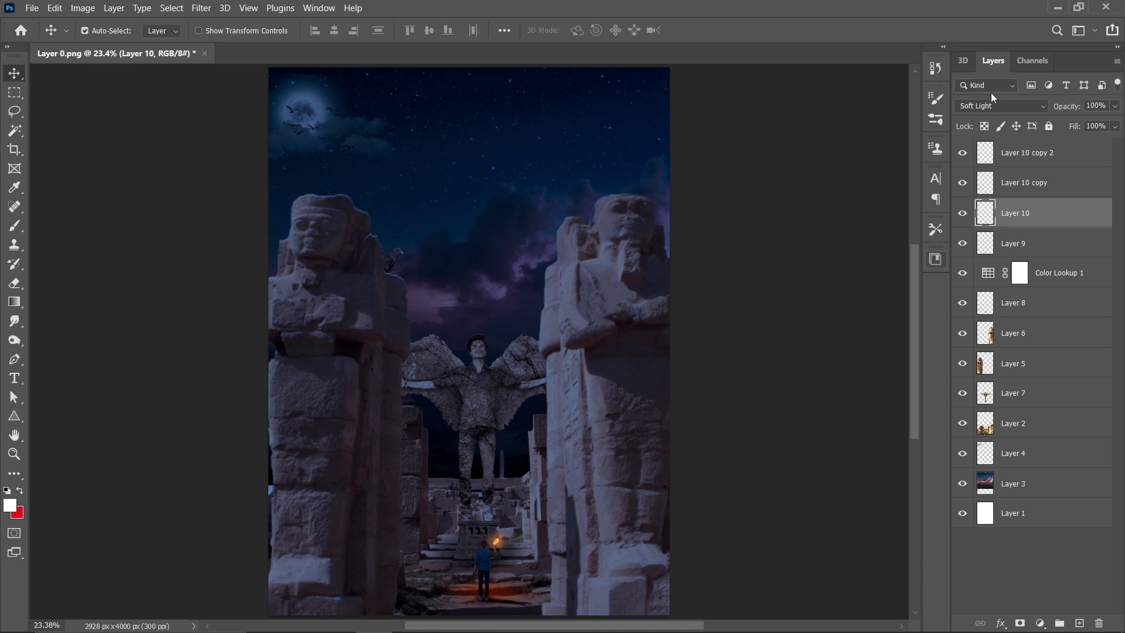
left_click(964, 165)
left_click(1018, 257)
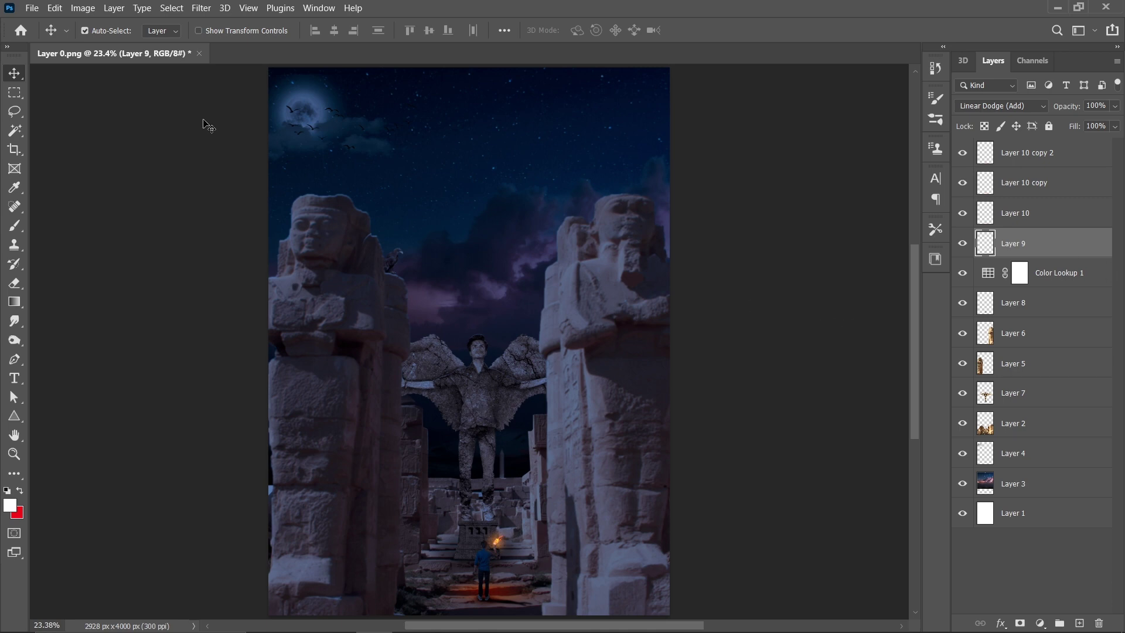
Compare with Color Lookup 1 and Layer 8 hidden, then drag moon Layer 4 above Color Lookup 1.
left_click(1015, 461)
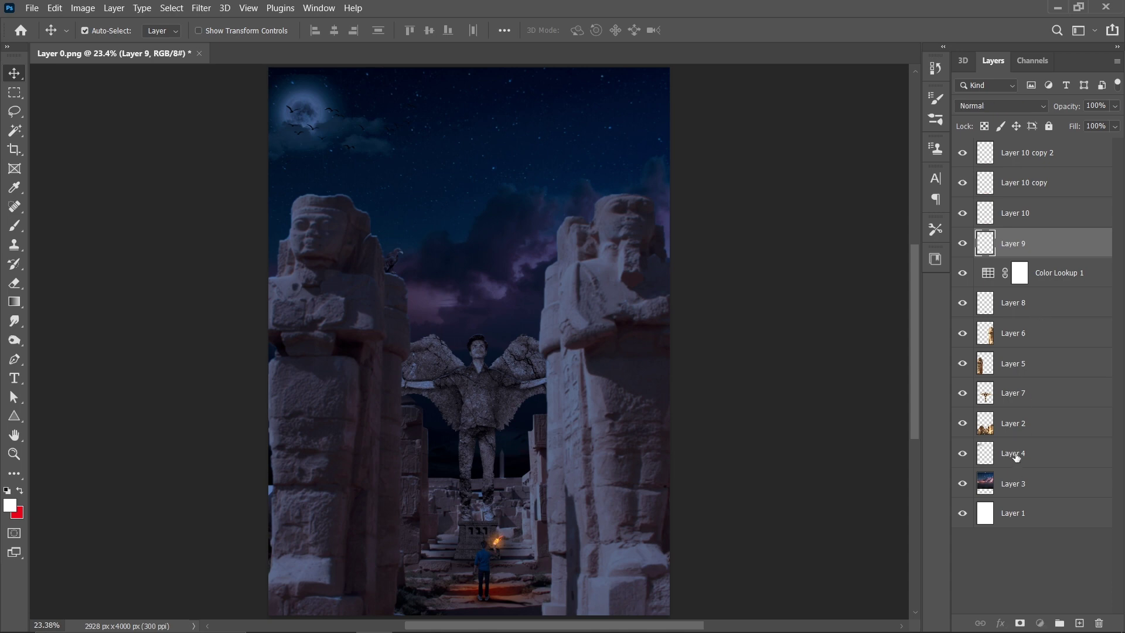
left_click(1037, 312)
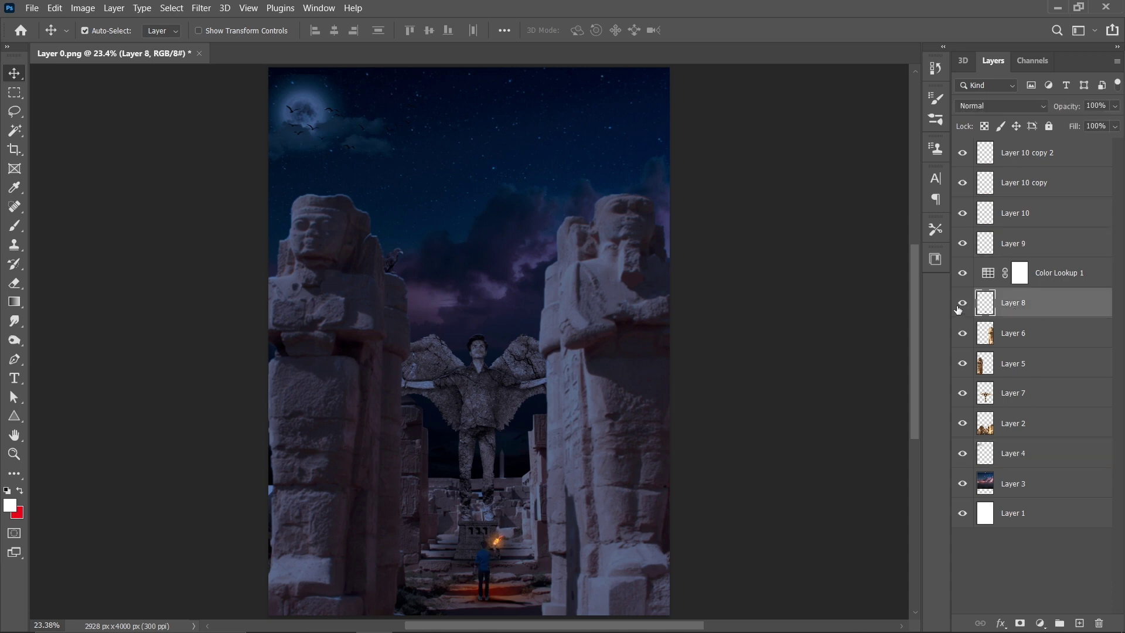
left_click_drag(964, 275, 963, 302)
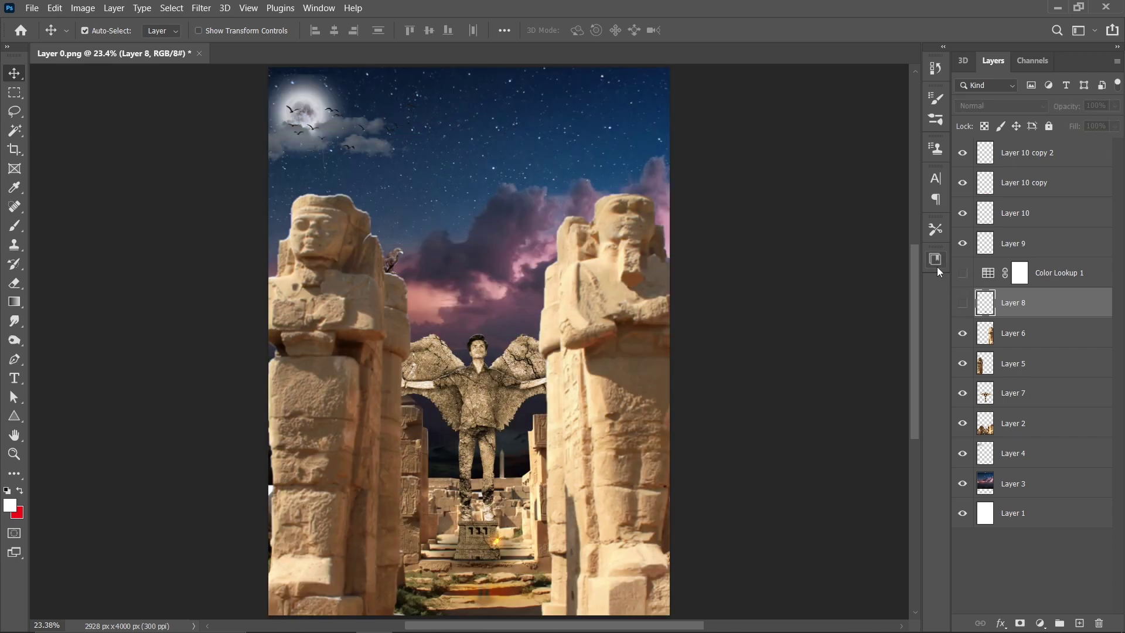
left_click(314, 123)
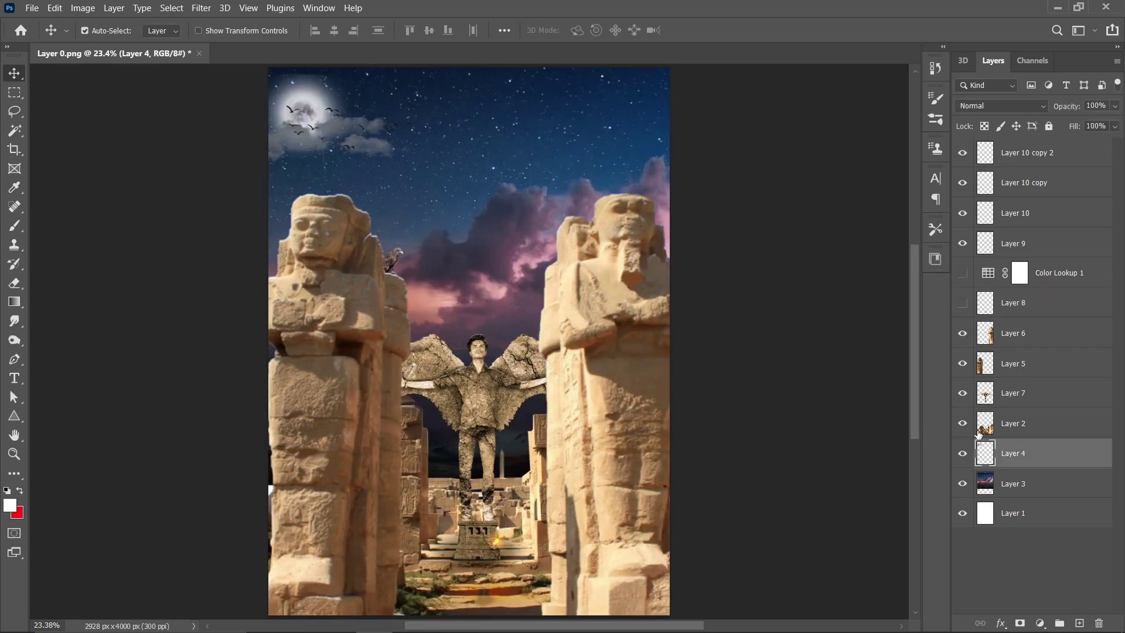
left_click_drag(964, 275, 963, 304)
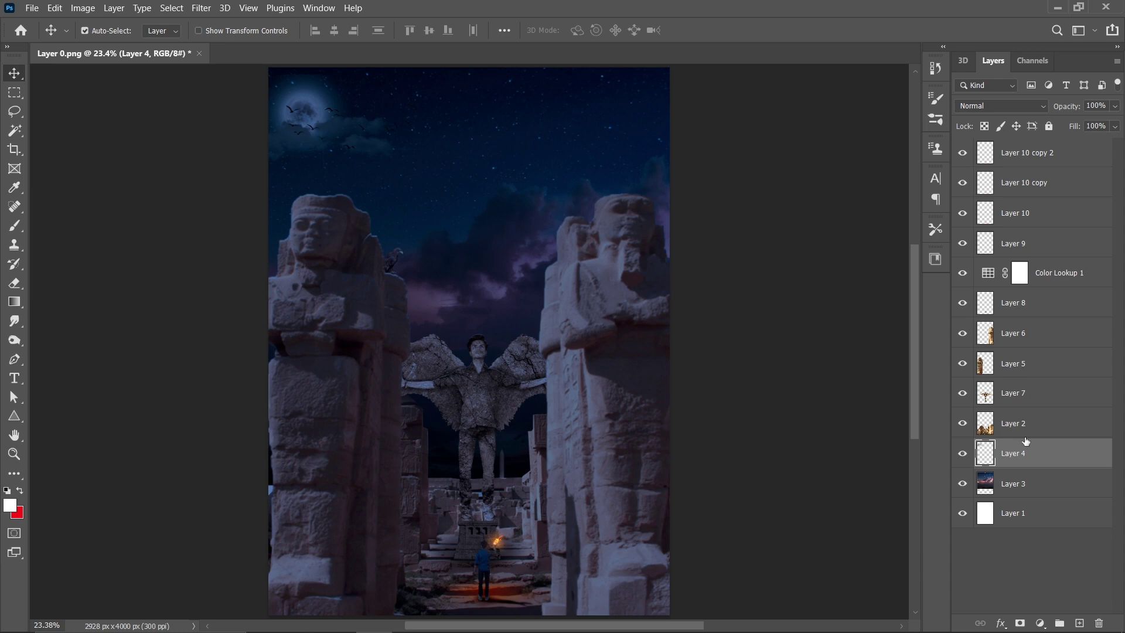
left_click_drag(1034, 465, 1027, 260)
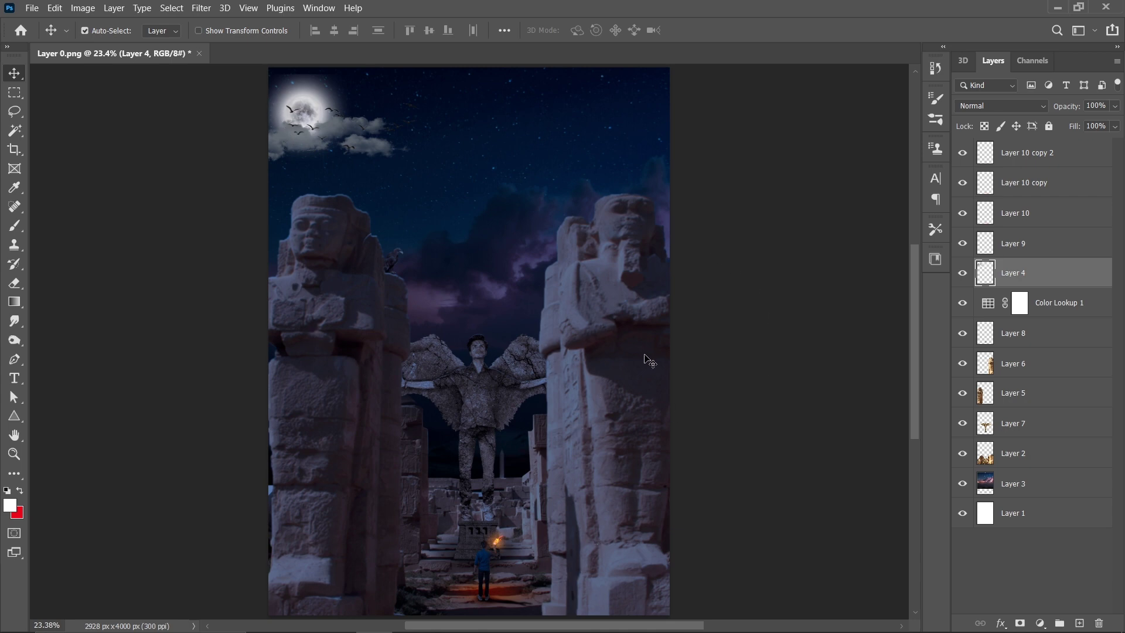
Load the right statue's Layer 6 outline as a selection and add an empty Layer 11.
left_click(615, 348)
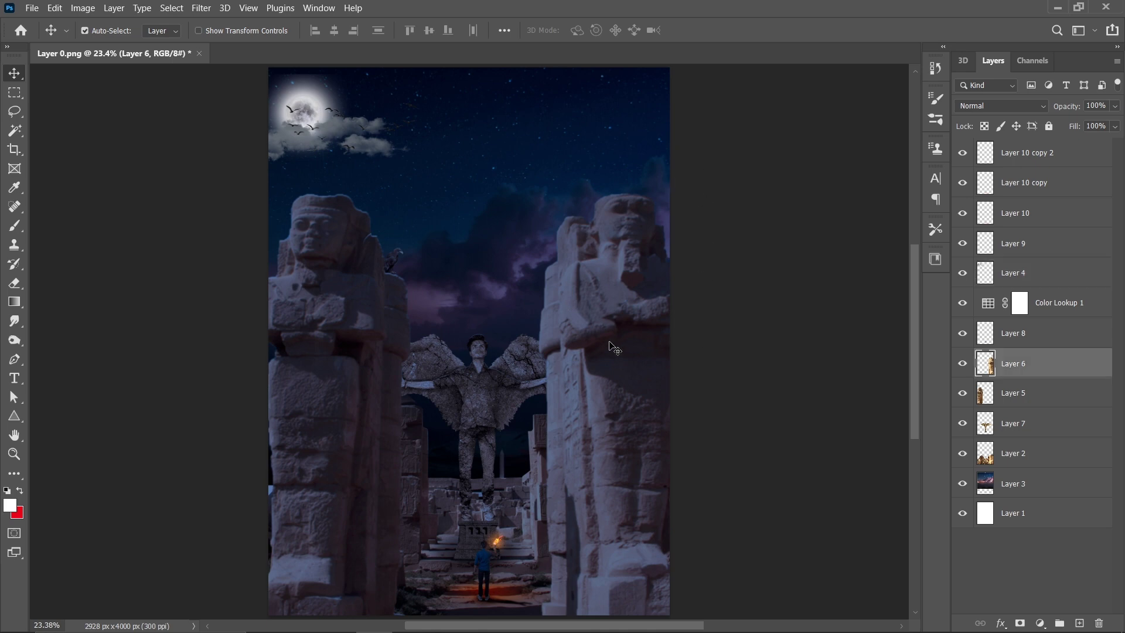
left_click(962, 364)
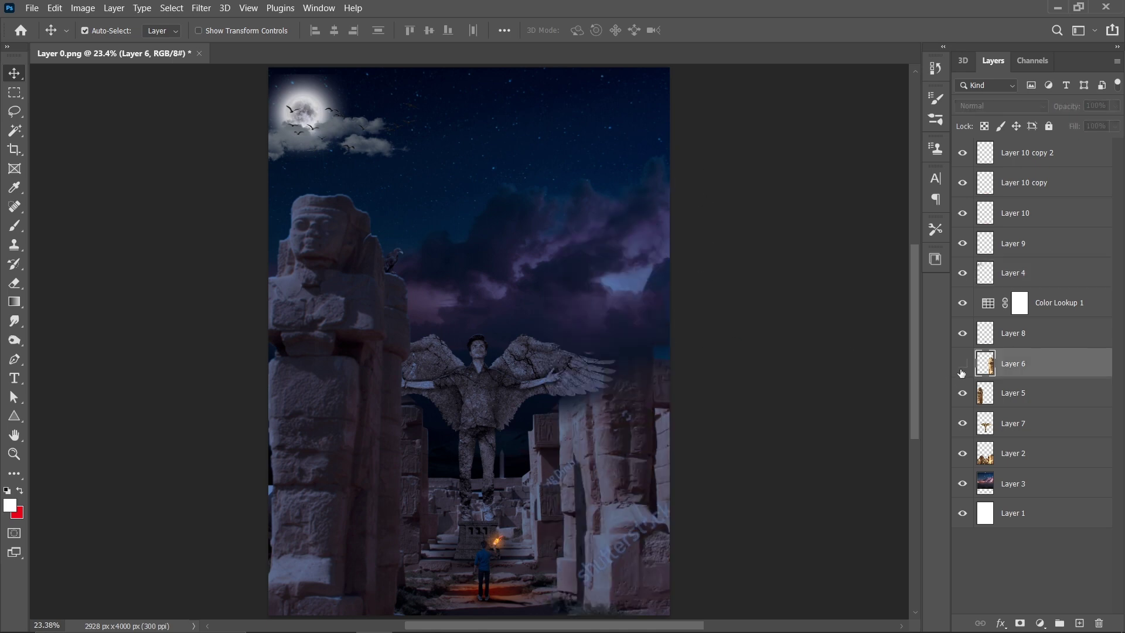
key("ctrl")
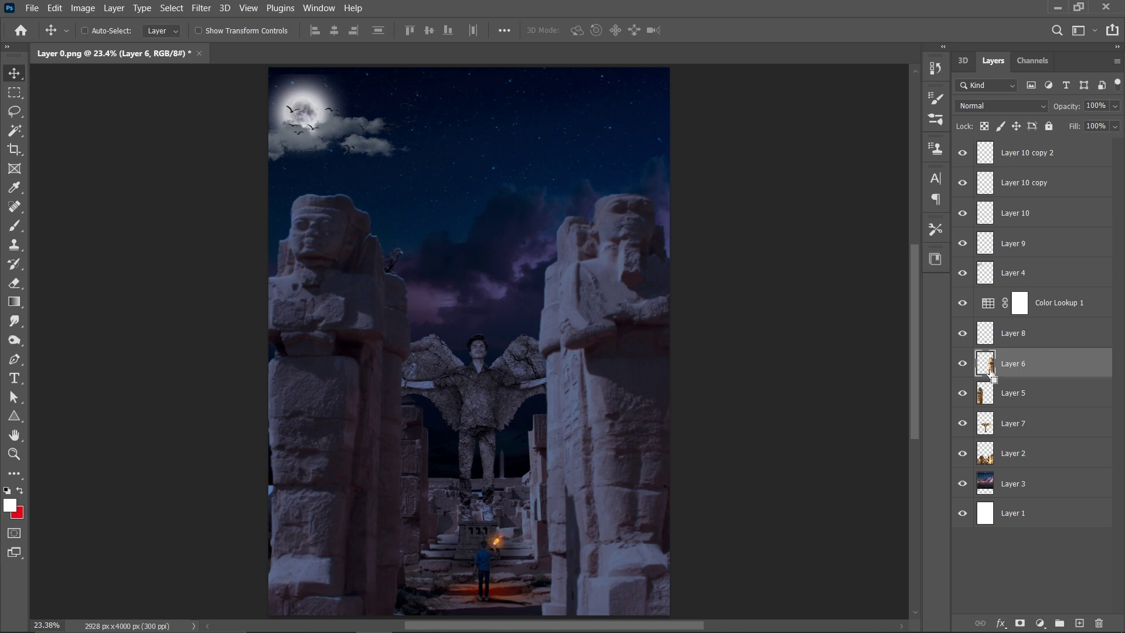
left_click(990, 375, "ctrl")
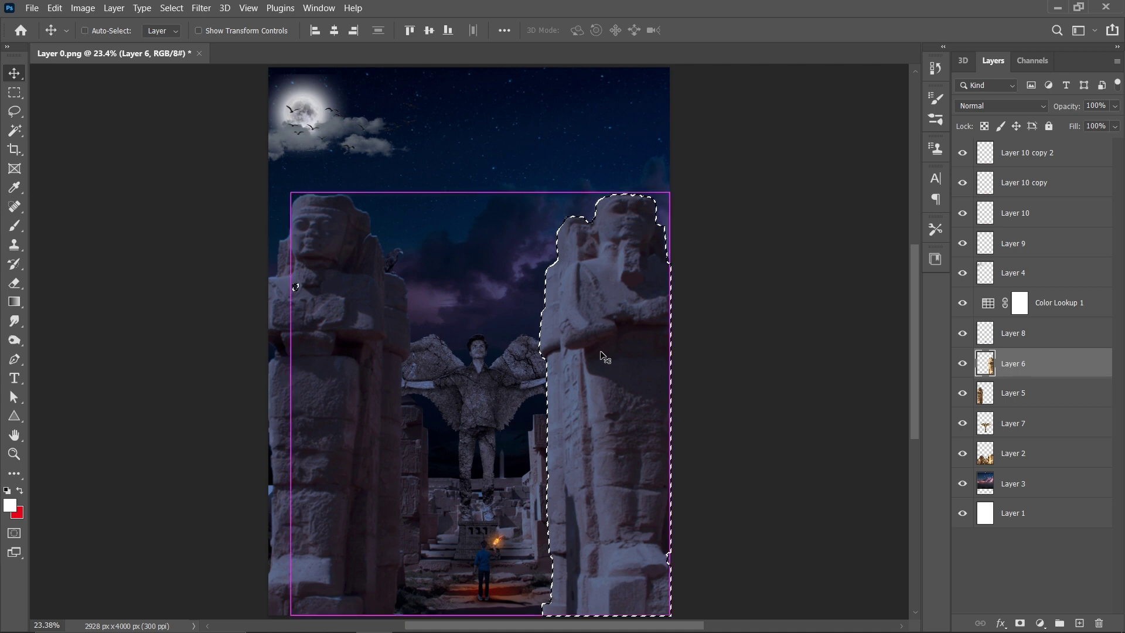
key("ctrl+d")
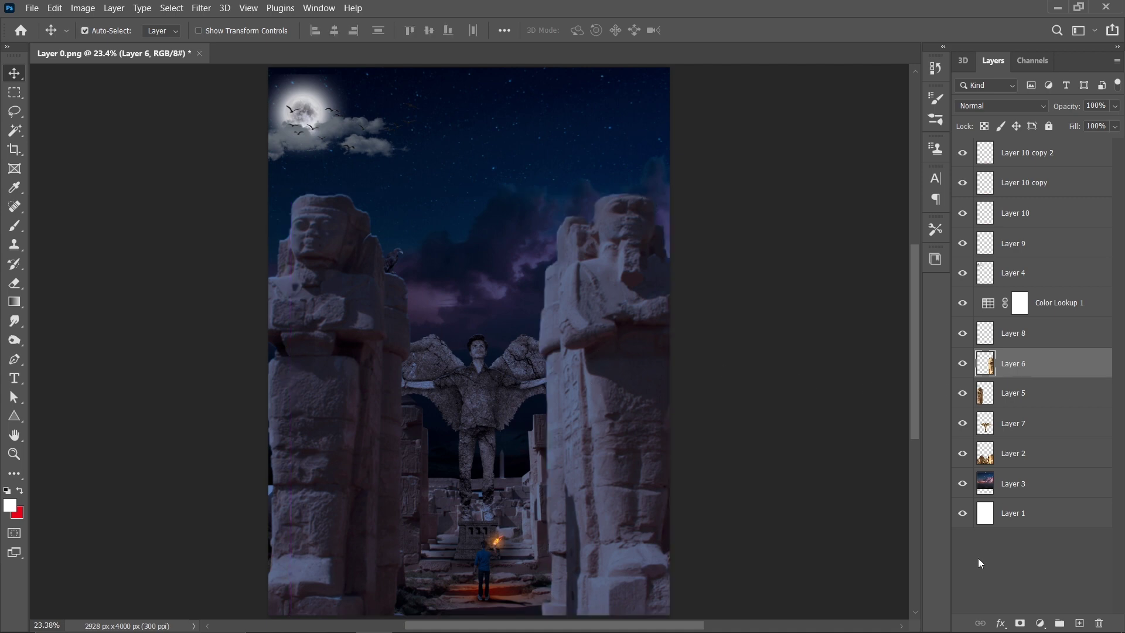
left_click(985, 365, "ctrl")
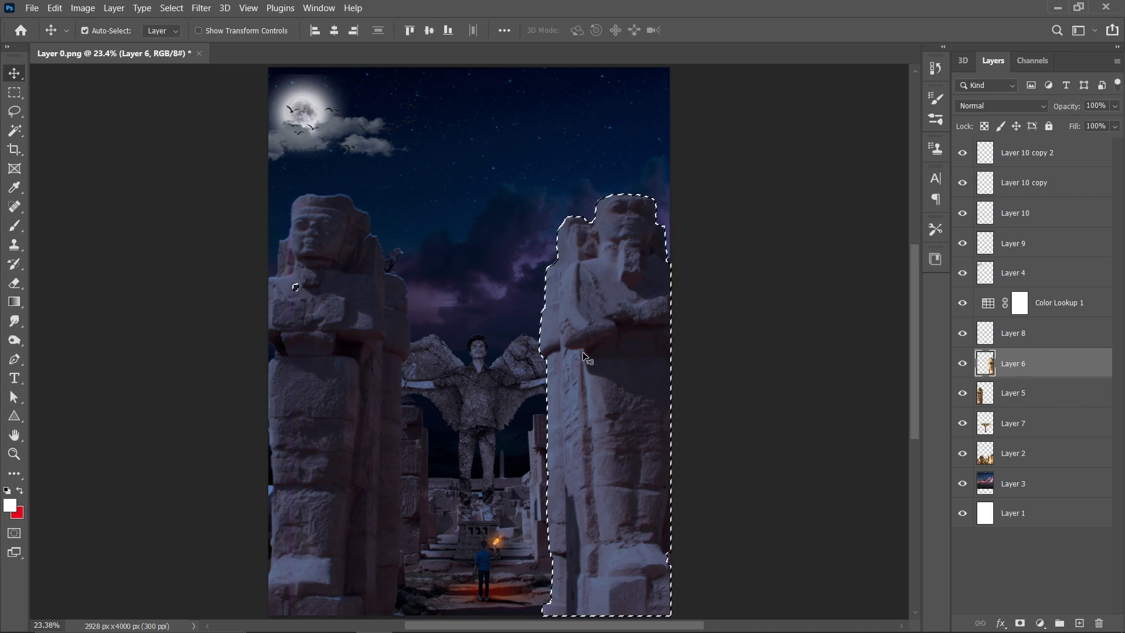
left_click(1080, 623)
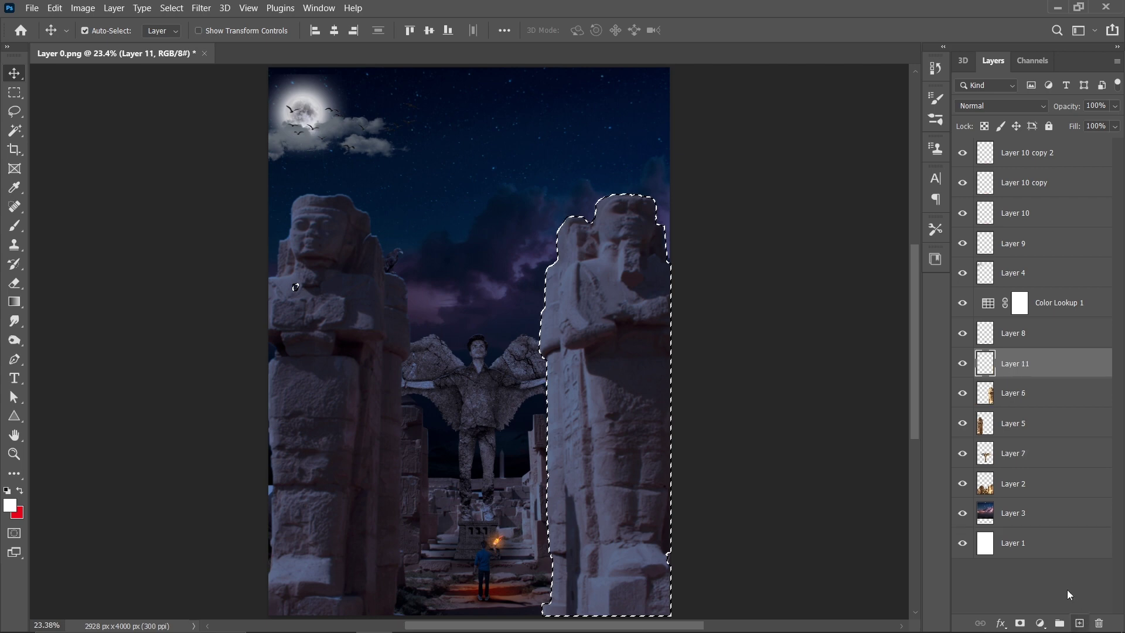
Set up a larger elliptical brush tip and move Layer 11 just below Layer 10 copy 2.
key("b")
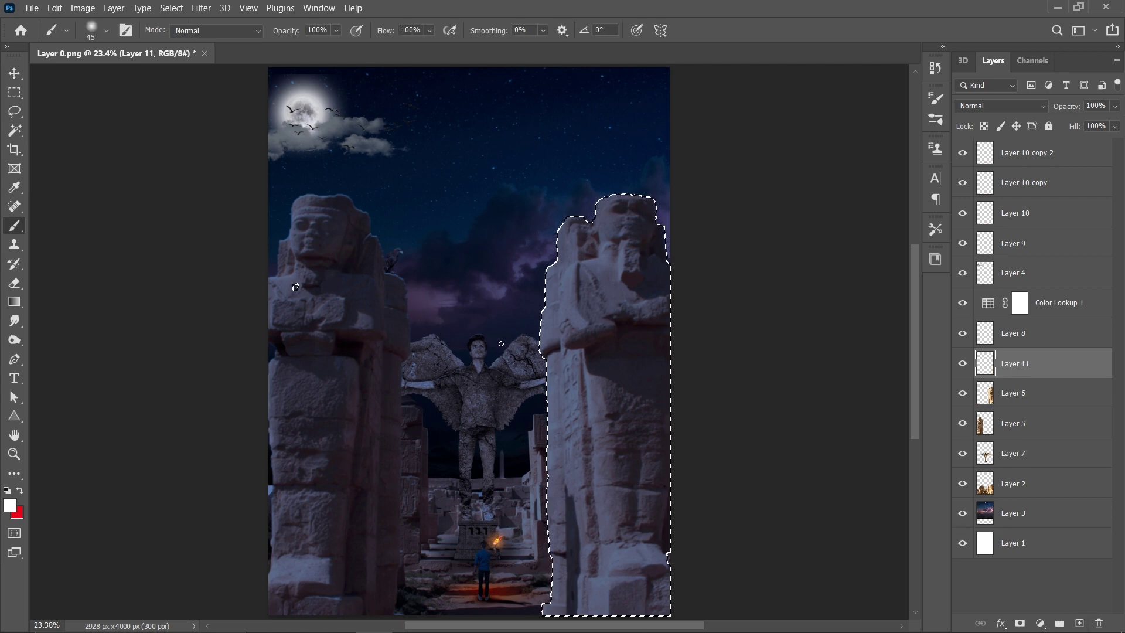
key("bracketright")
key("bracketright")
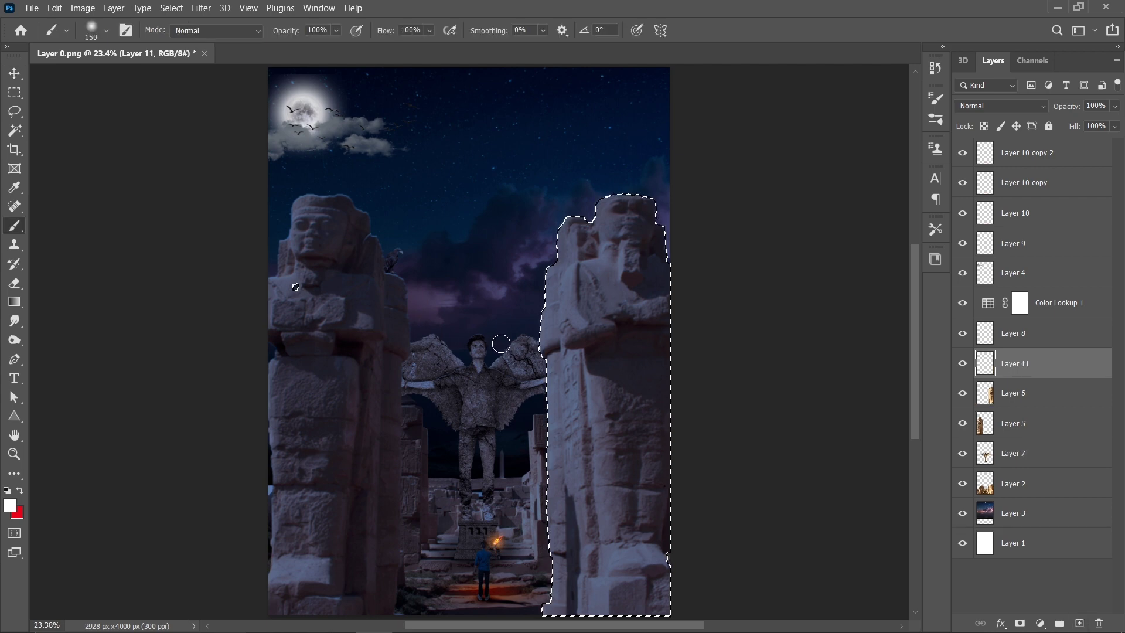
key("bracketright")
key("bracketright")
key("bracketright")
key("bracketright")
key("bracketright")
key("bracketright")
key("bracketright")
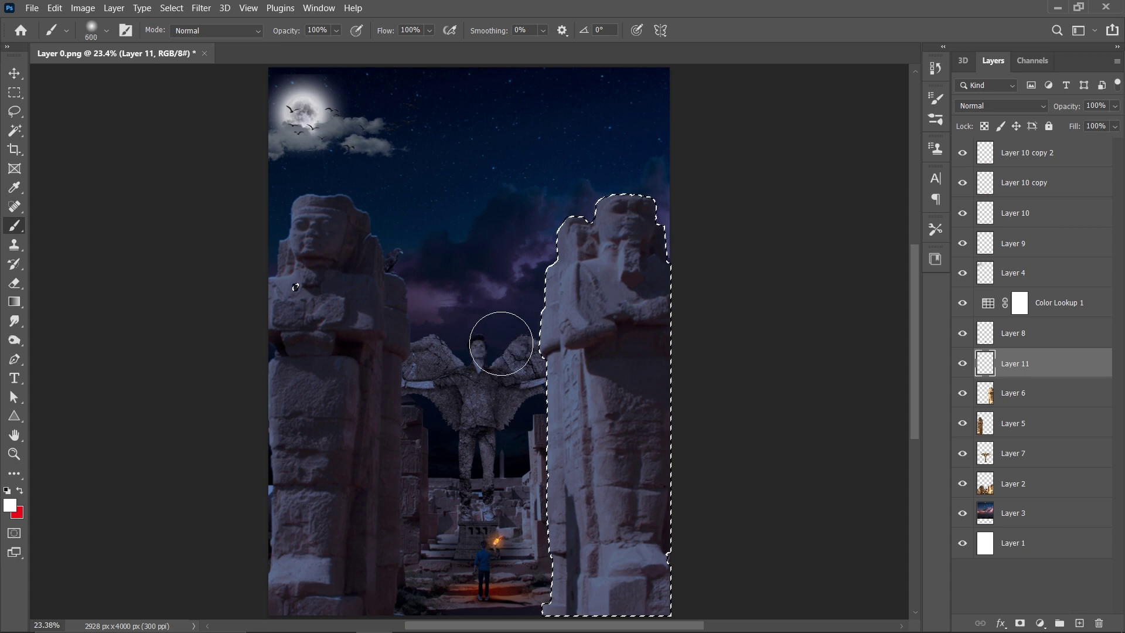
right_click(456, 229)
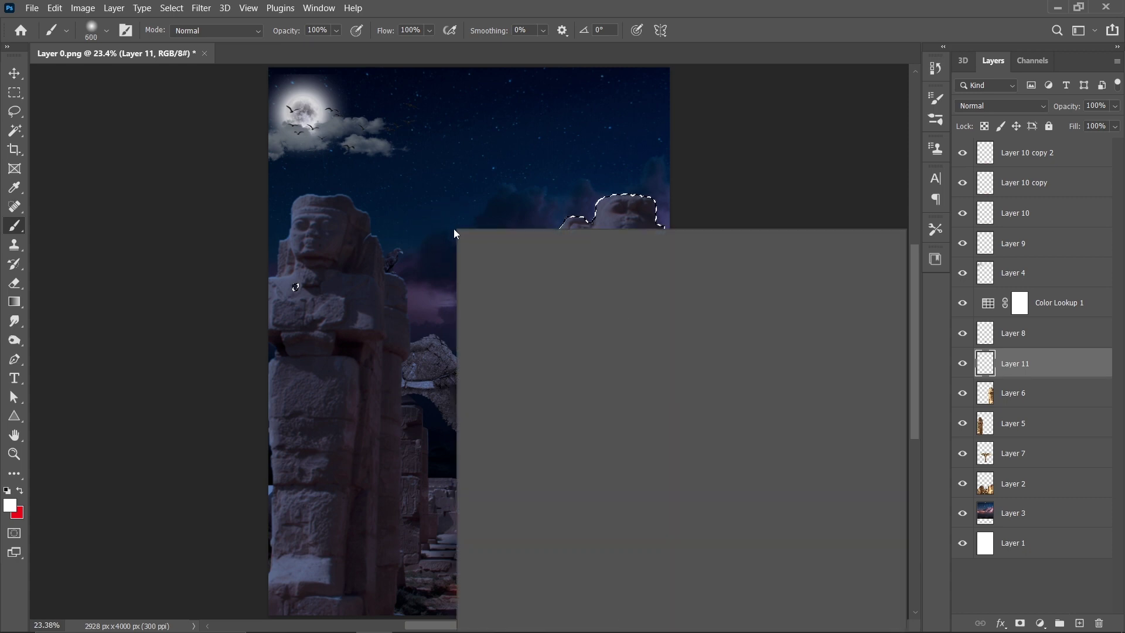
left_click_drag(494, 255, 491, 296)
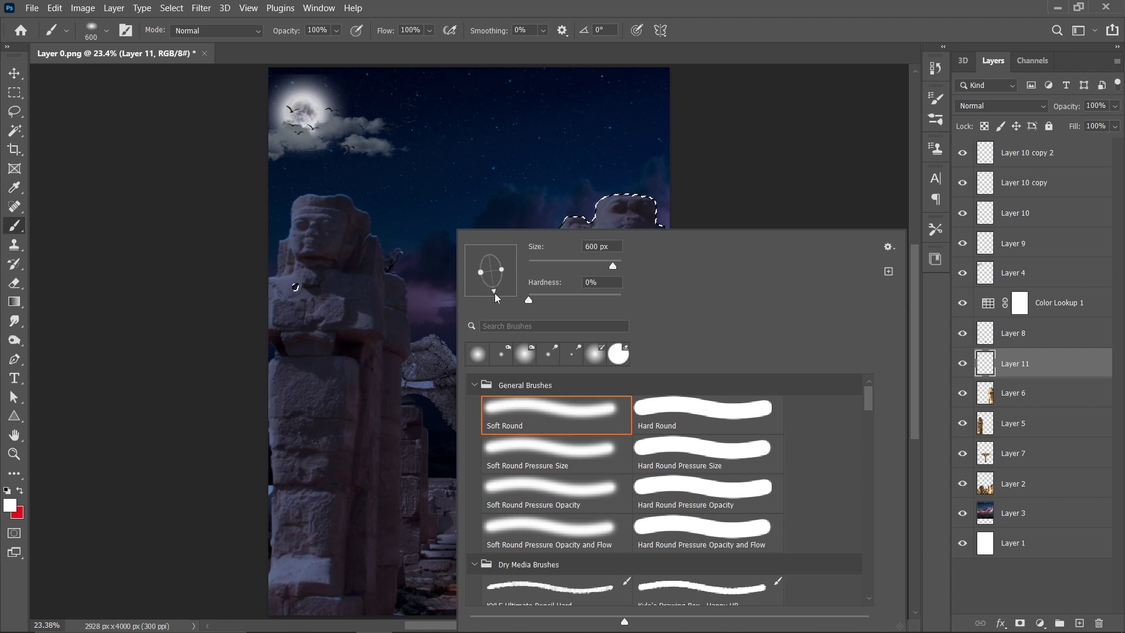
left_click(762, 194)
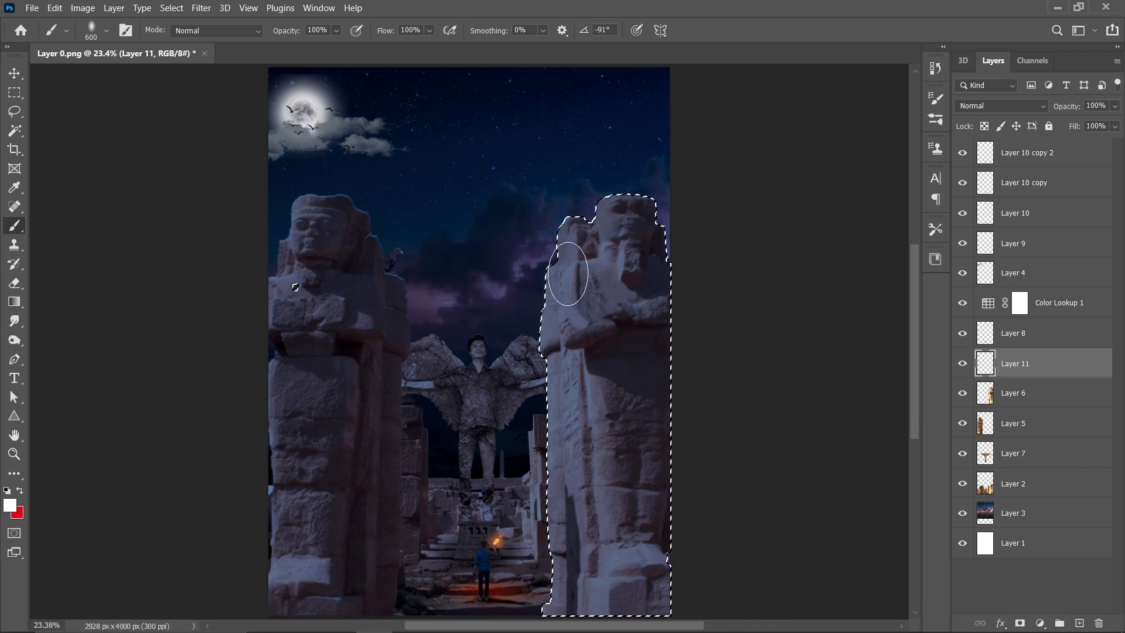
left_click_drag(565, 258, 560, 331)
key("ctrl+z")
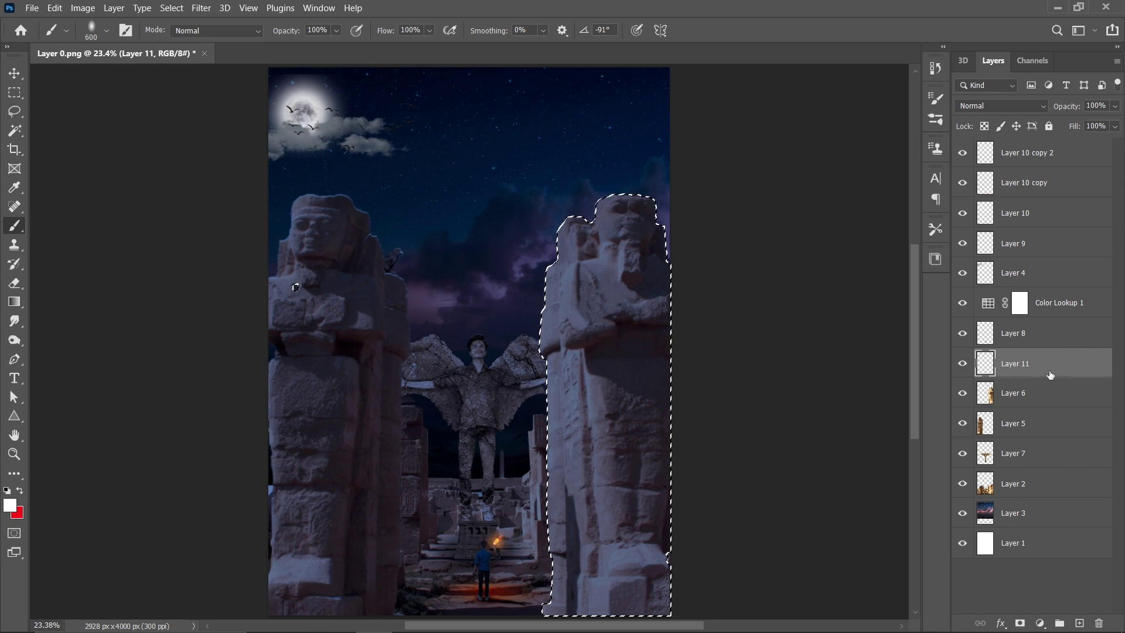
left_click_drag(1062, 379, 1022, 171)
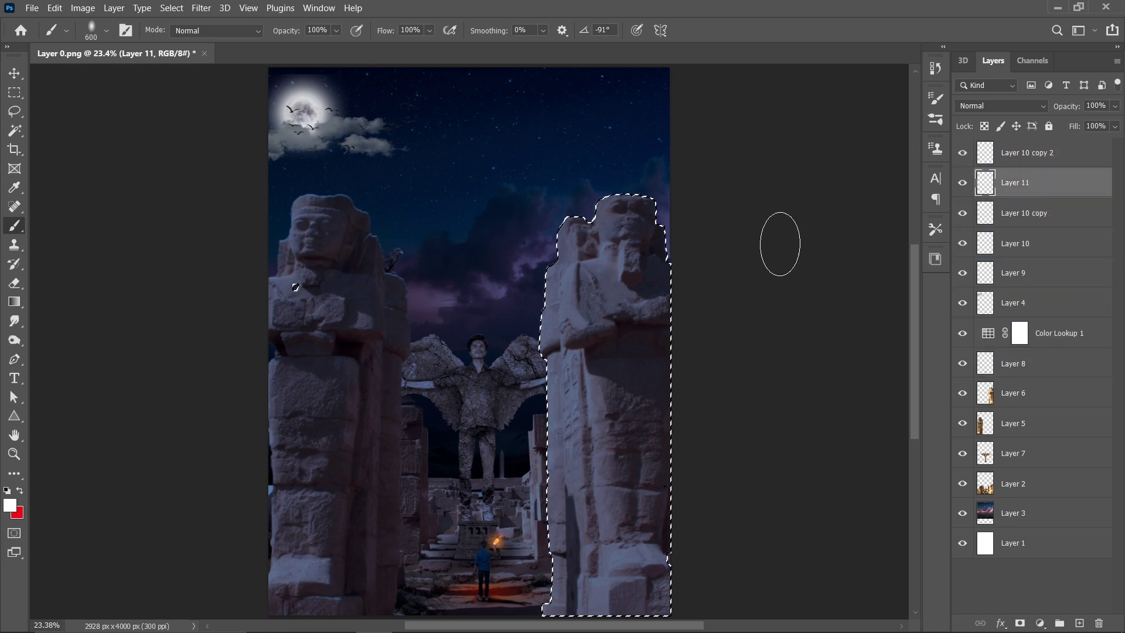
Test white strokes on the statue edge and settle on 8% brush opacity.
left_click_drag(564, 258, 560, 331)
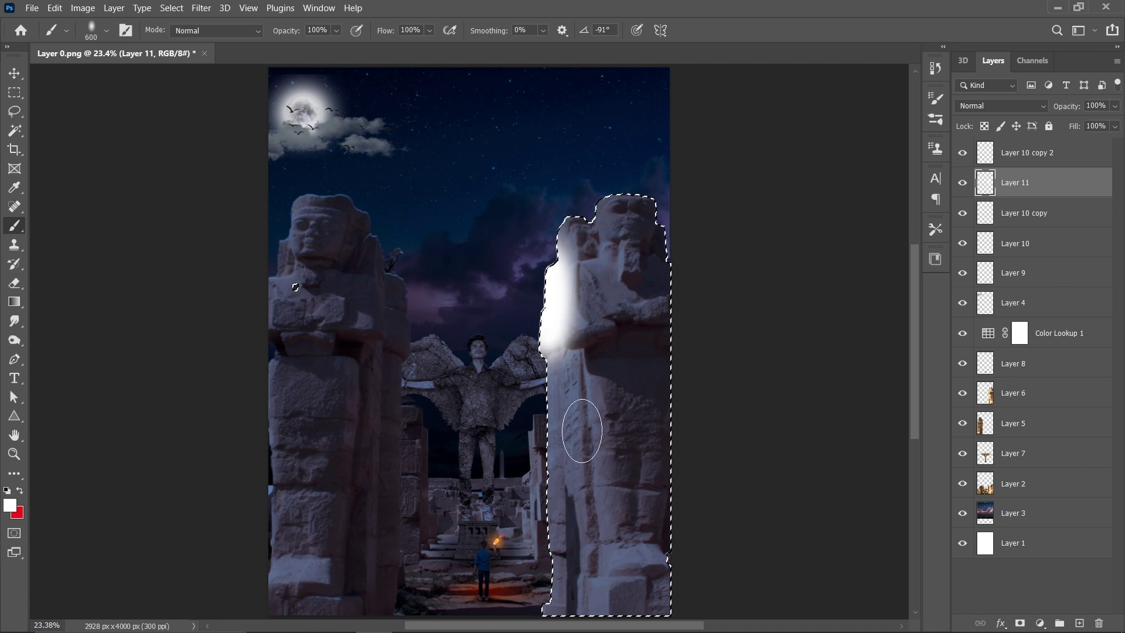
key("ctrl+z")
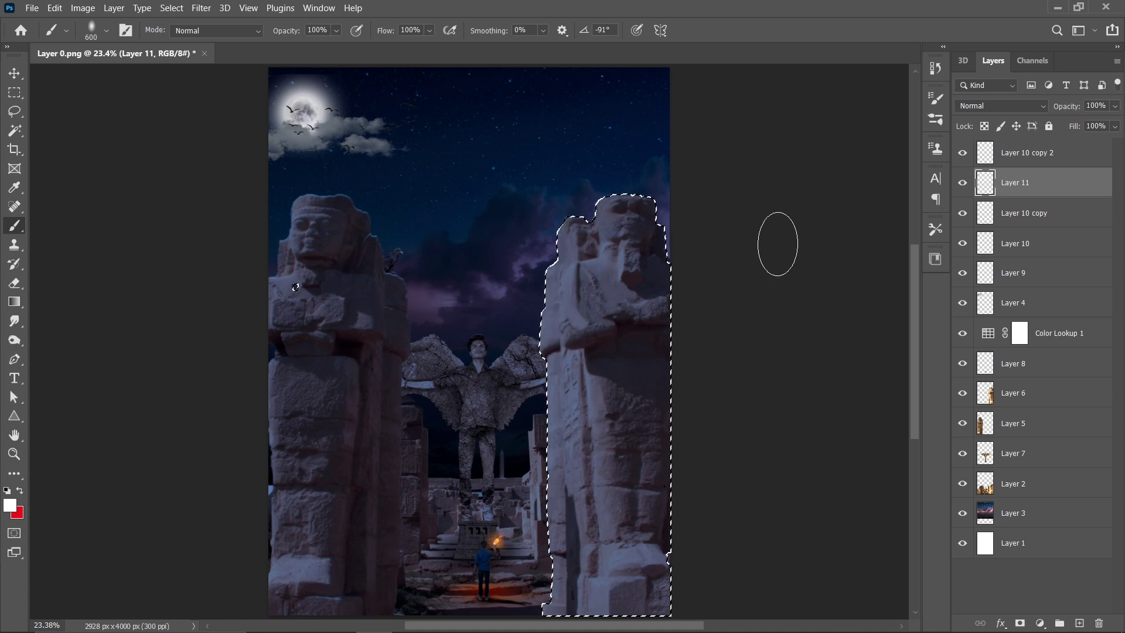
left_click(336, 30)
left_click(316, 47)
left_click_drag(570, 282, 572, 311)
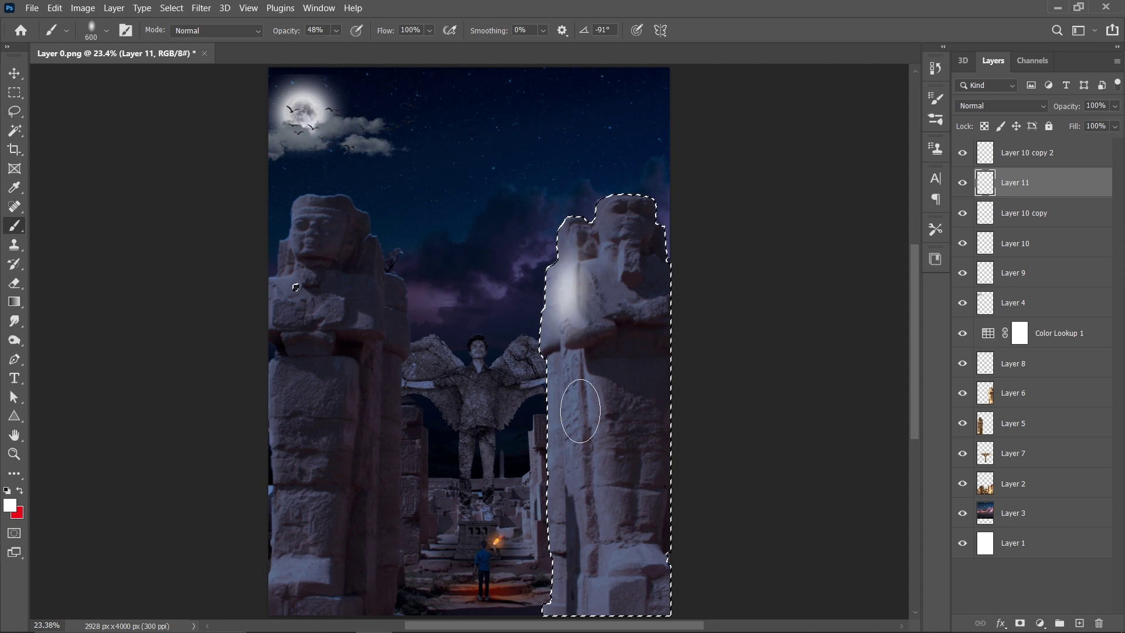
key("ctrl+z")
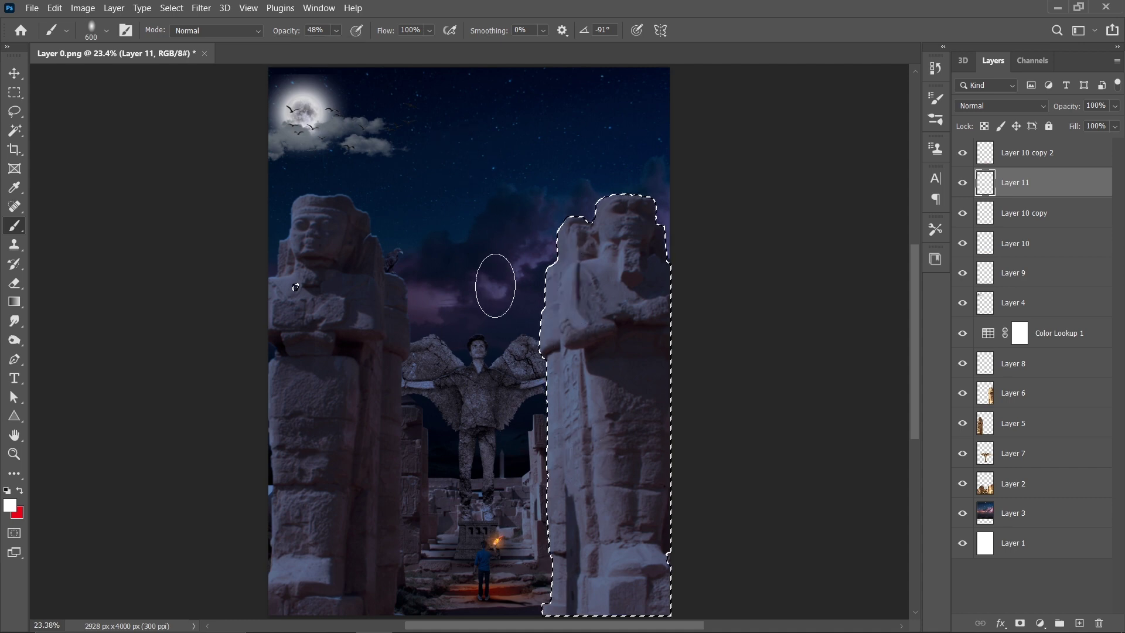
left_click(336, 31)
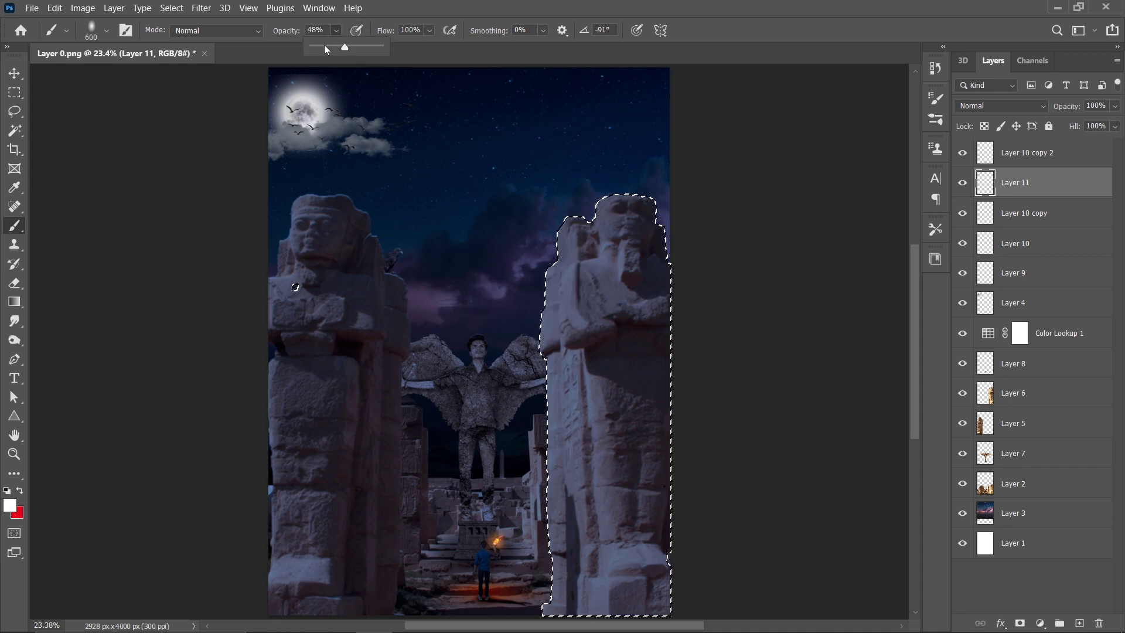
left_click_drag(325, 46, 318, 47)
left_click(548, 305)
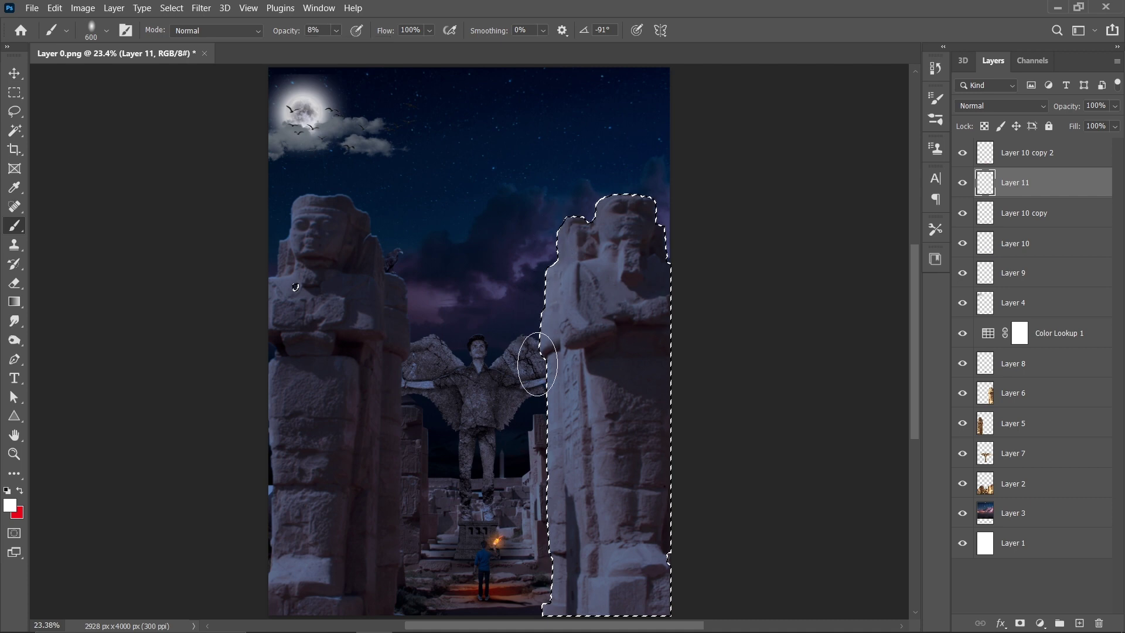
Paint faint white light with a 1000 px brush down the statue's left side and head, then deselect.
left_click_drag(537, 361, 557, 297)
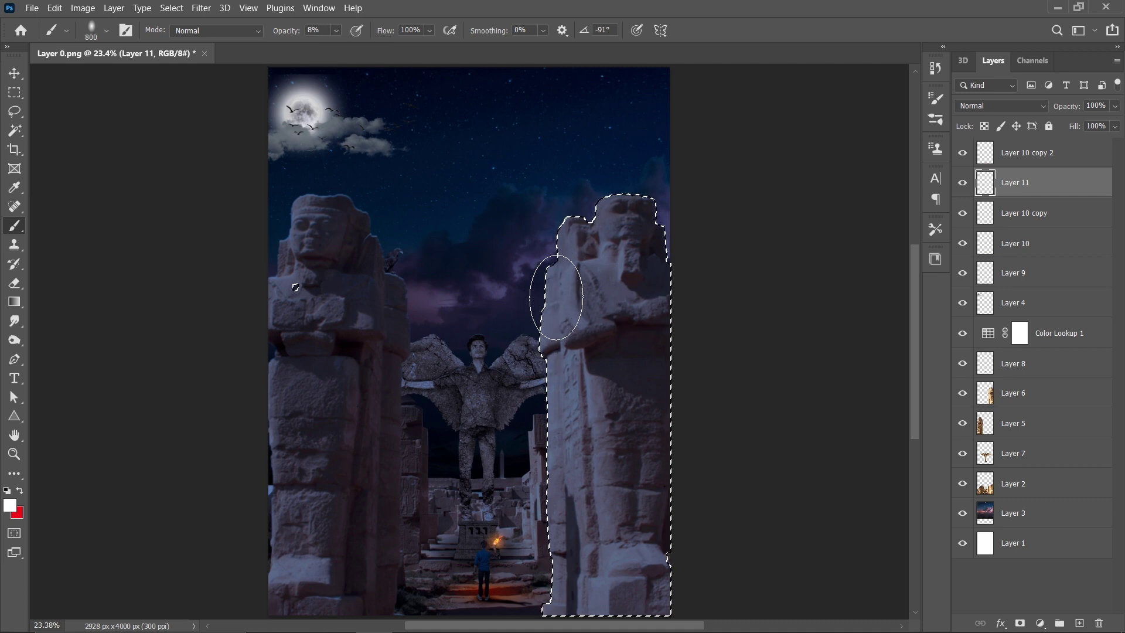
key("bracketright")
key("bracketright")
key("bracketright")
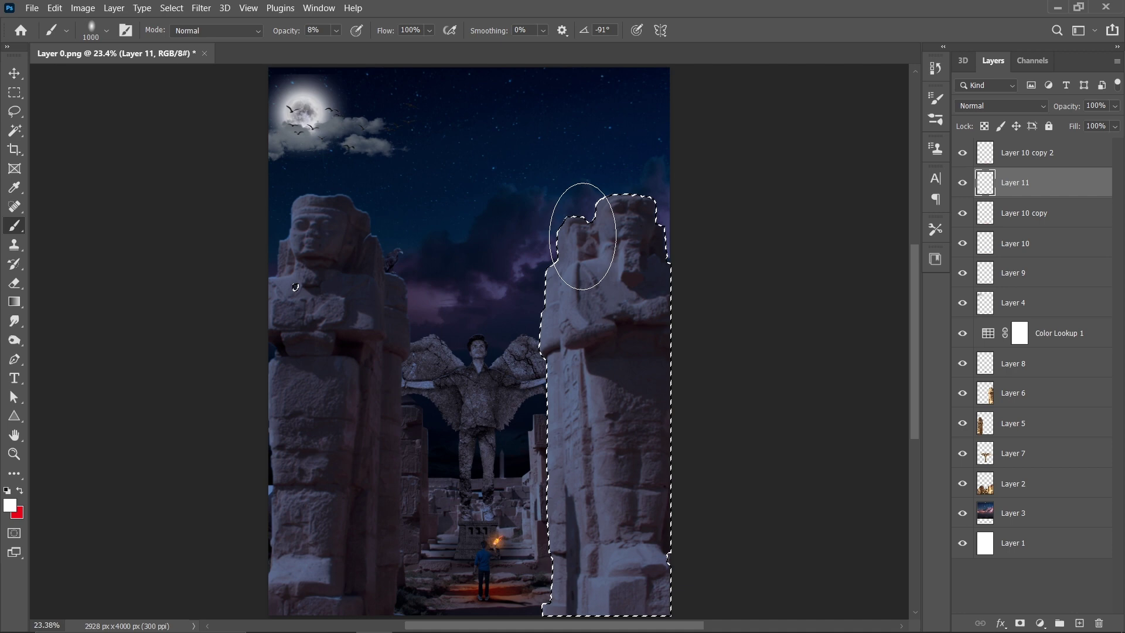
left_click_drag(582, 236, 567, 562)
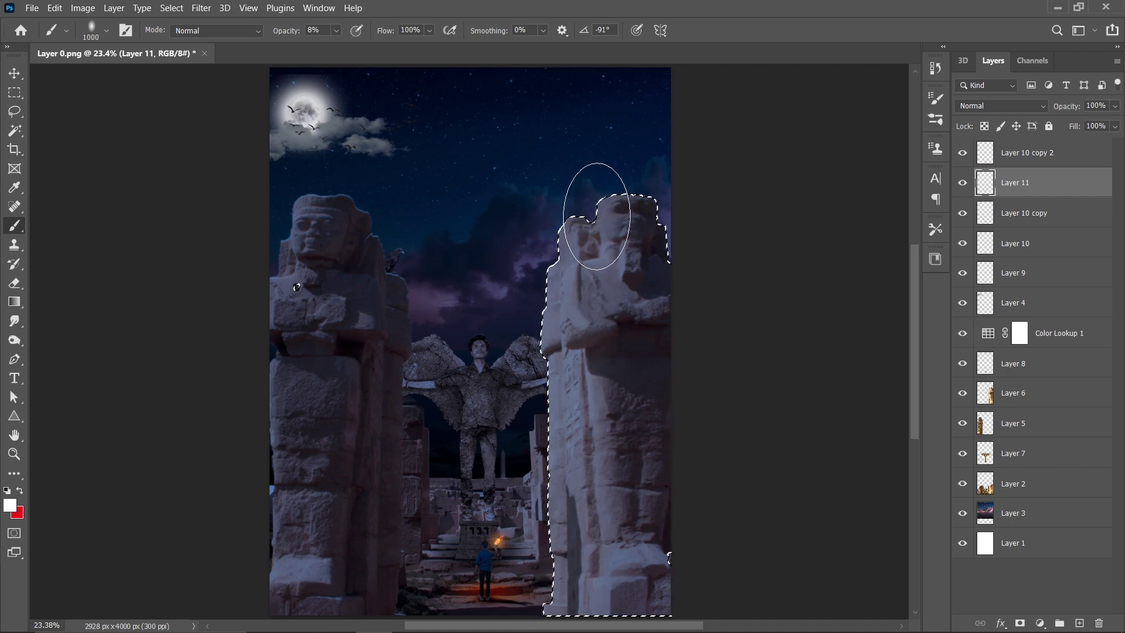
mouse_move(597, 217)
left_mouse_down()
mouse_move(577, 281)
mouse_move(566, 595)
left_mouse_up()
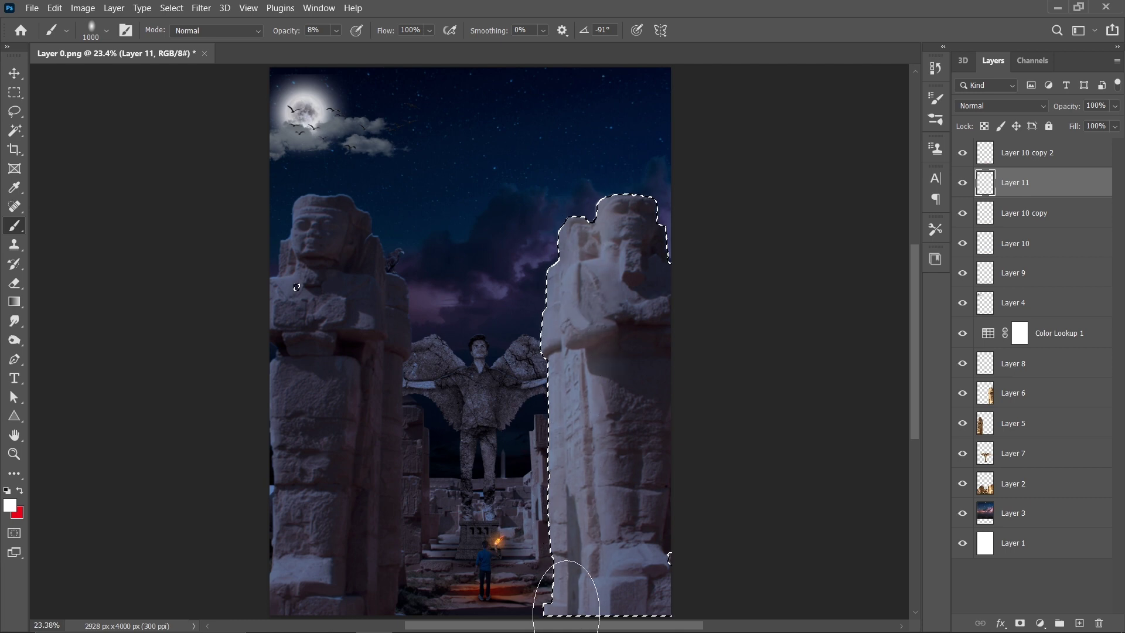
key("ctrl+d")
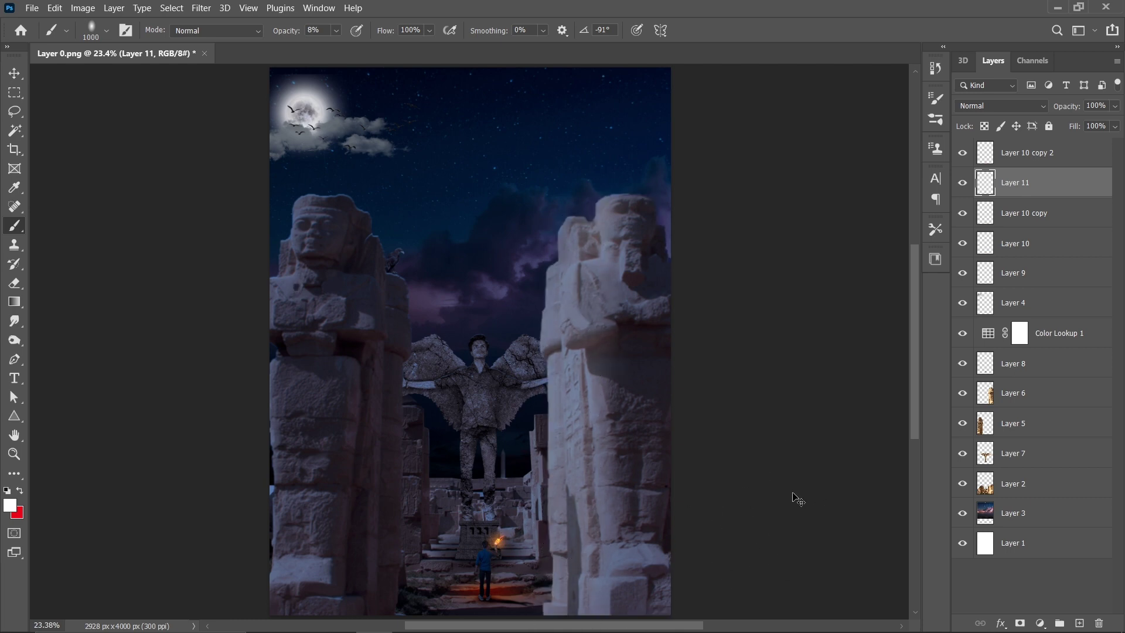
Add a Curves layer clipped to Layer 6, with the midpoint lowered and the white point moved left.
key("v")
left_click(634, 384)
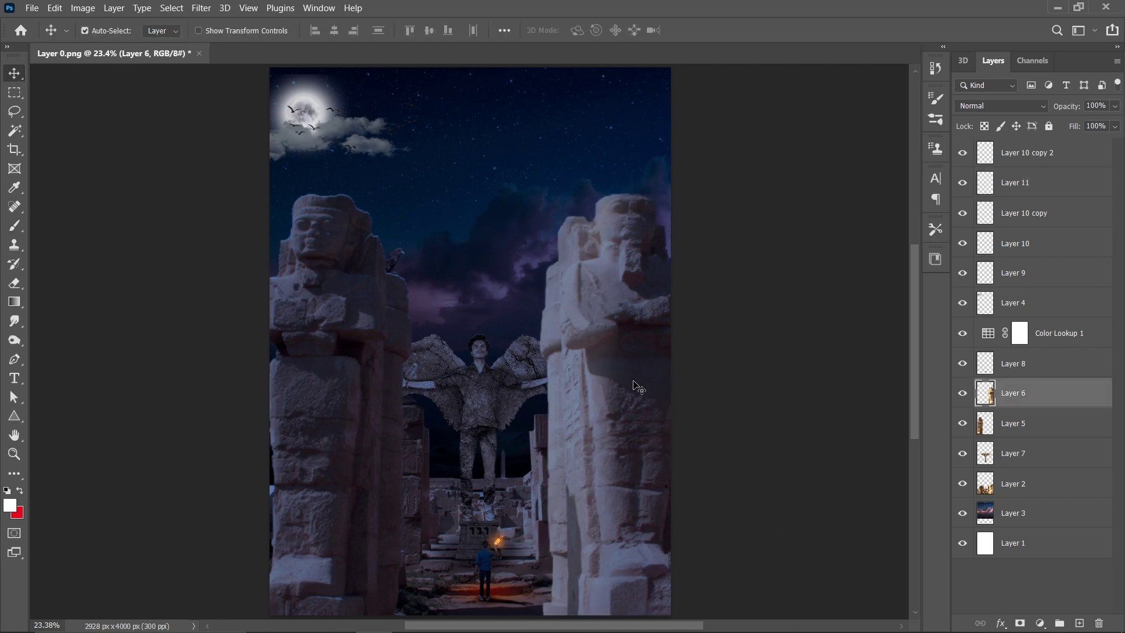
left_click(1038, 623)
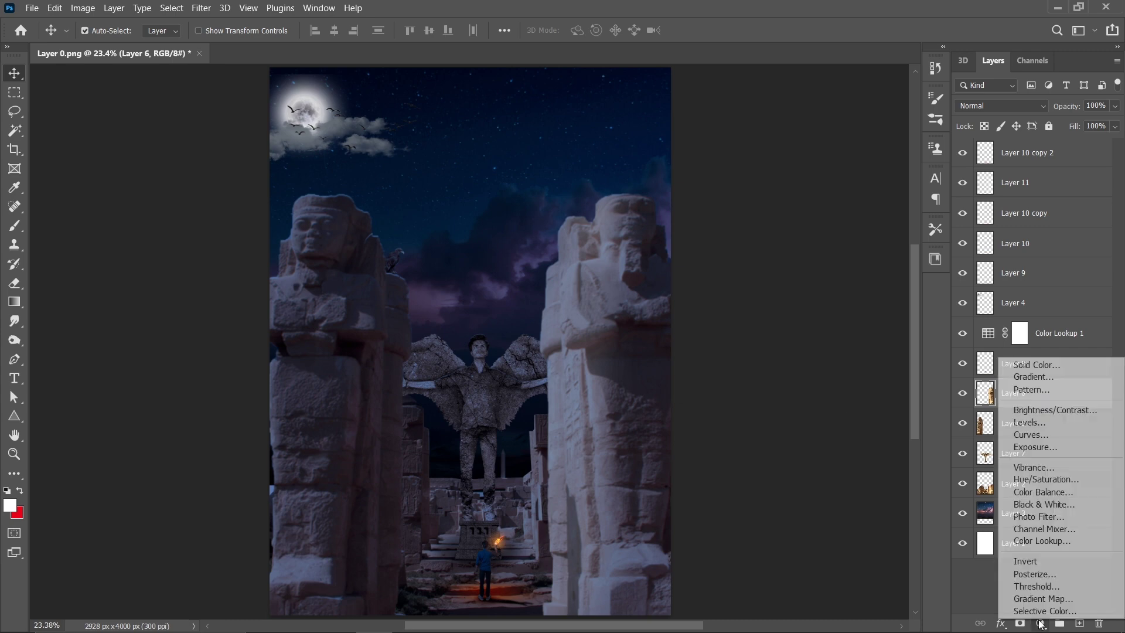
left_click(1068, 434)
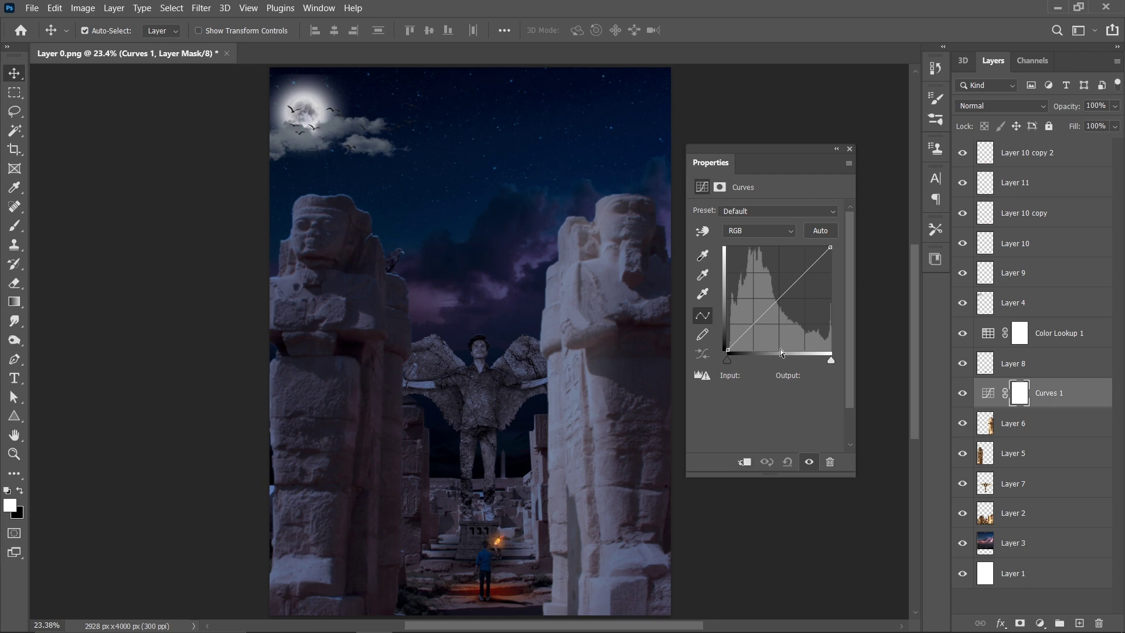
mouse_move(778, 297)
left_mouse_down()
mouse_move(786, 326)
mouse_move(782, 303)
left_mouse_up()
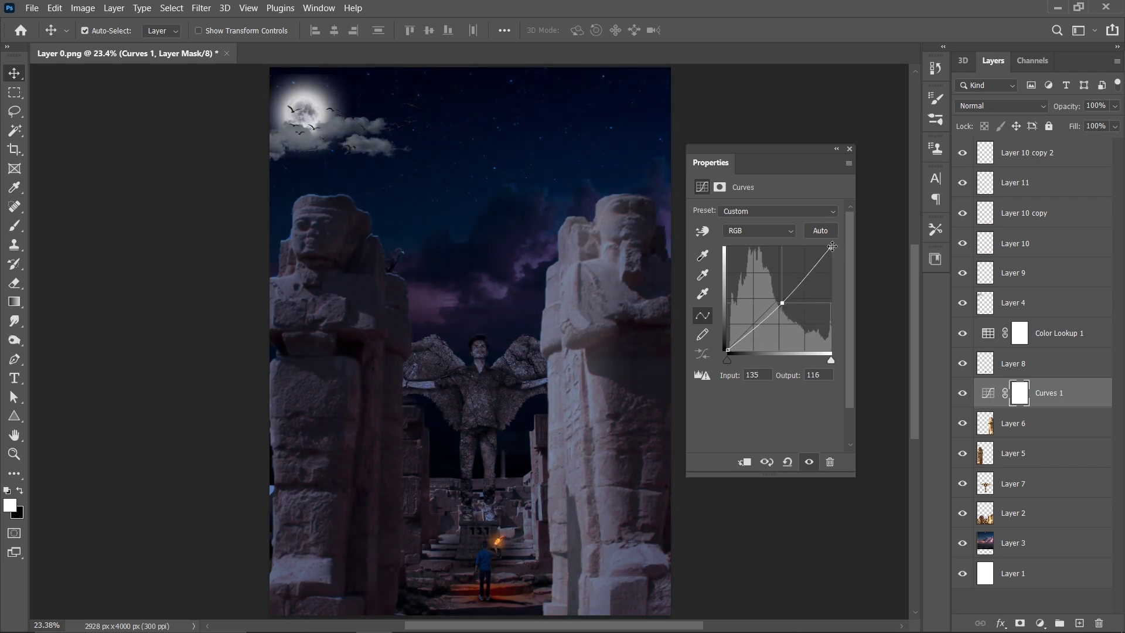
left_click_drag(830, 247, 829, 248)
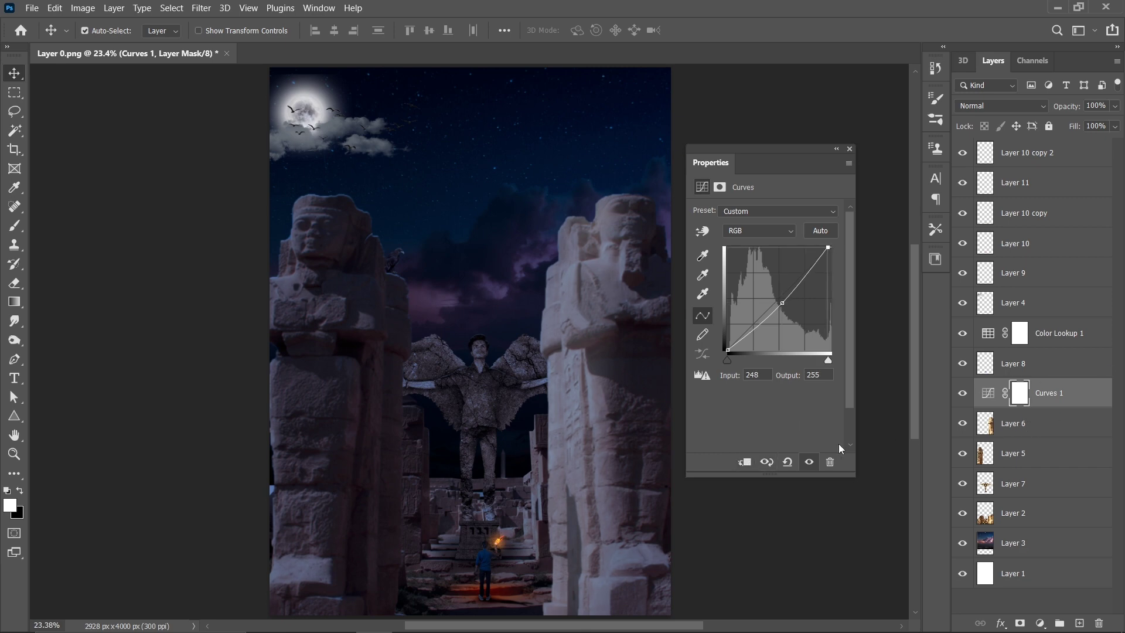
left_click(746, 463)
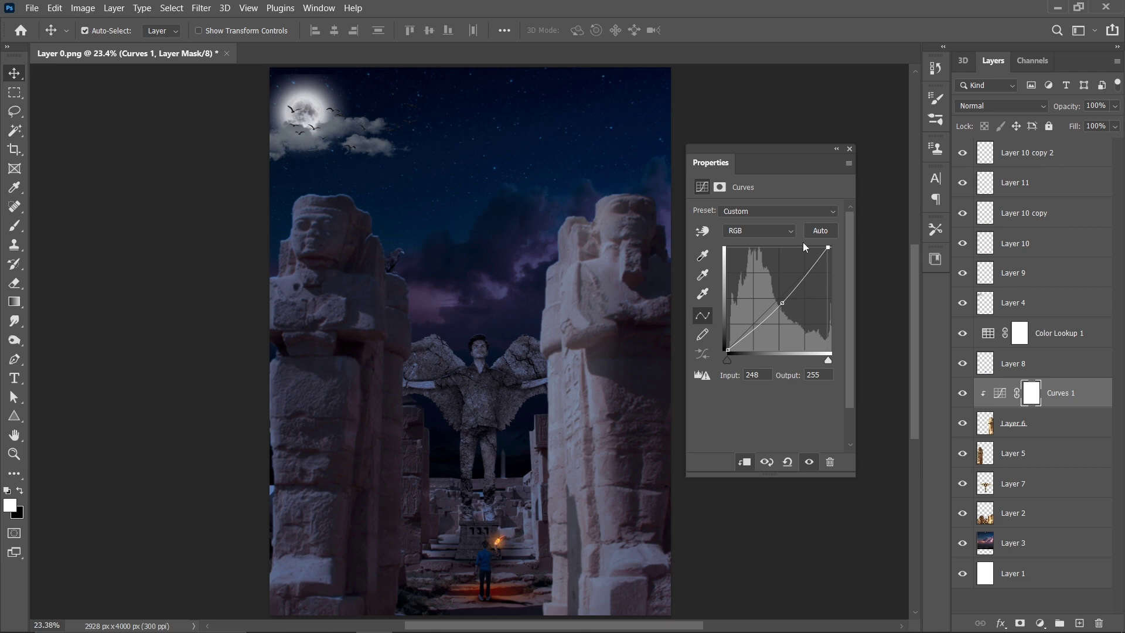
left_click(849, 150)
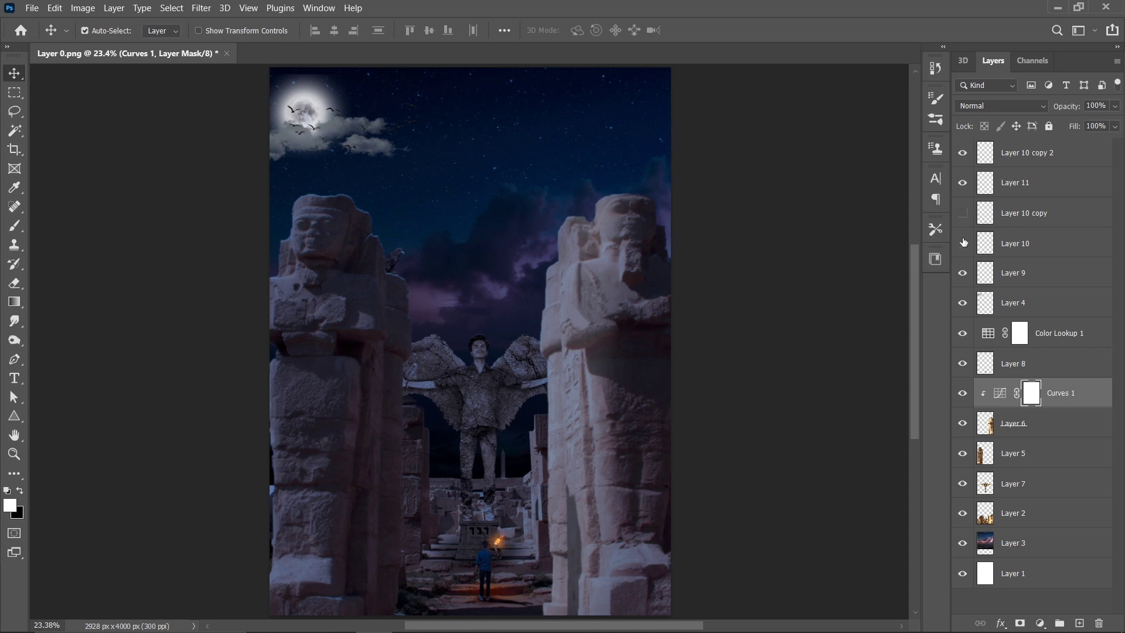
Rename Layer 11 to 'statue glow' and compare the statue with and without it.
left_click(962, 272)
left_click(961, 273)
left_click(1072, 186)
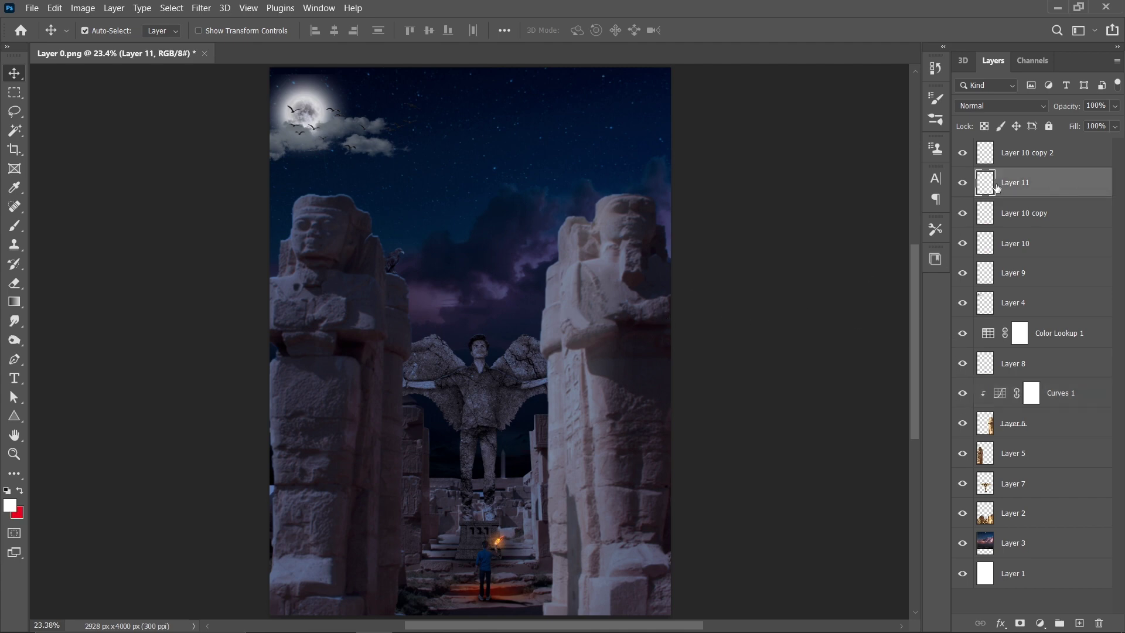
left_click(962, 183)
double_click(1024, 189)
type("statue glow")
key("Return")
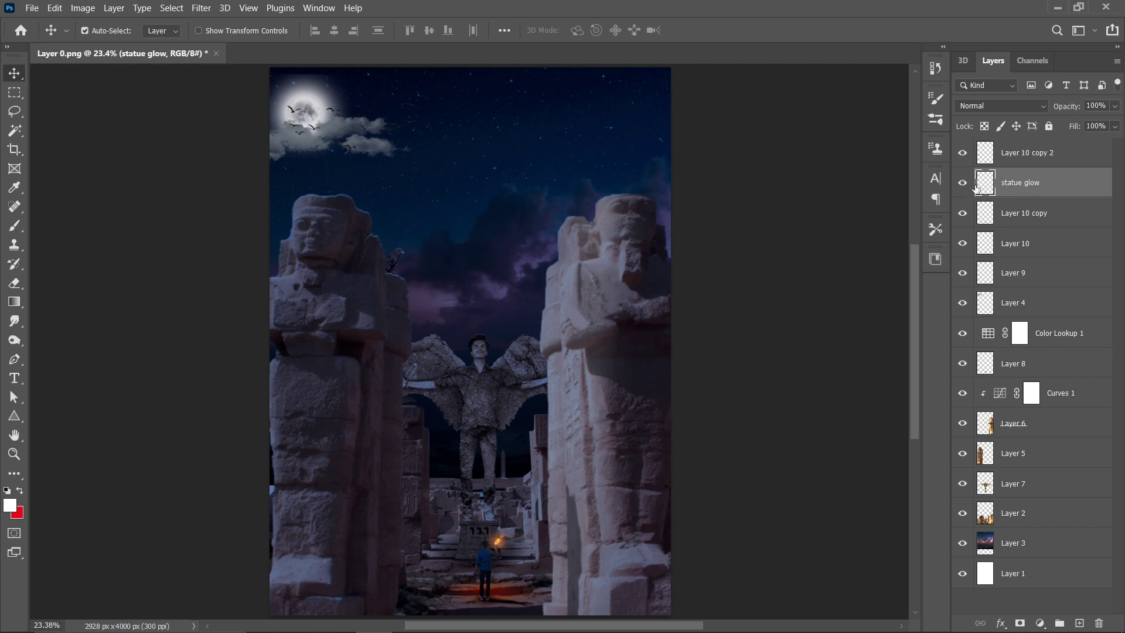
left_click(960, 188)
left_click(958, 189)
Load the left statue's Layer 5 outline as a selection, with the Color Lookup 1 mask targeted.
left_click(325, 230)
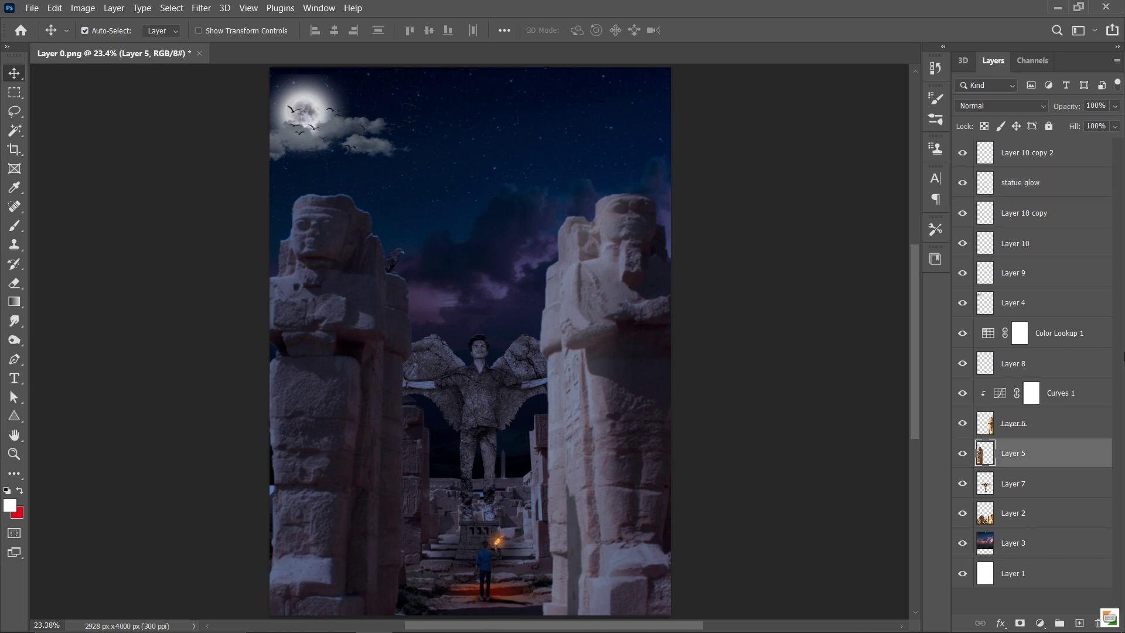
left_click(962, 334)
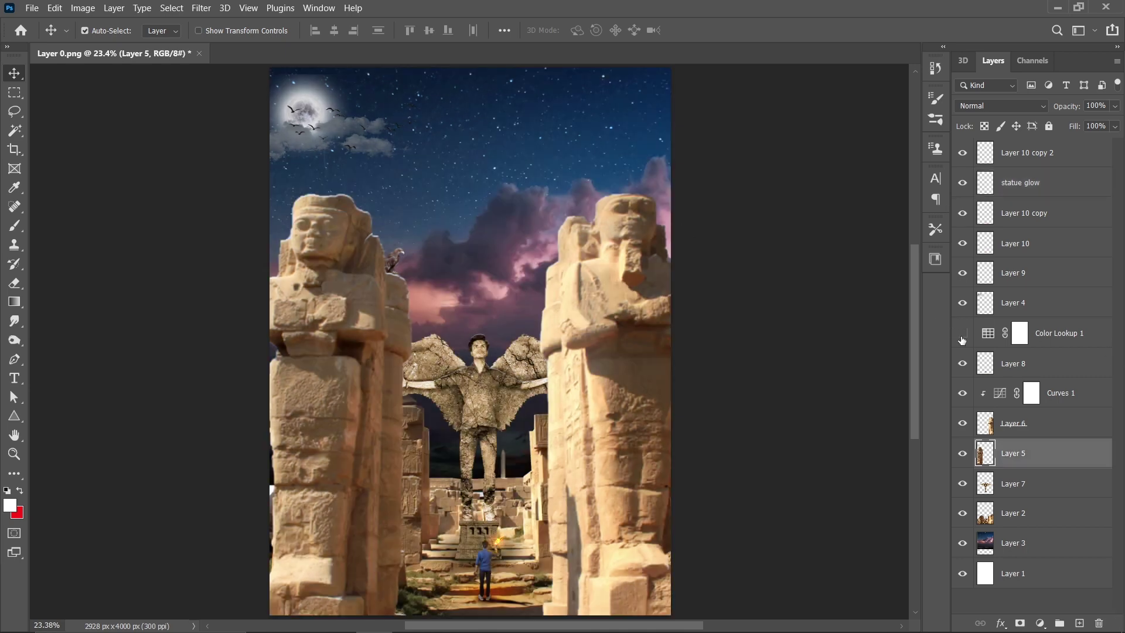
left_click(963, 334)
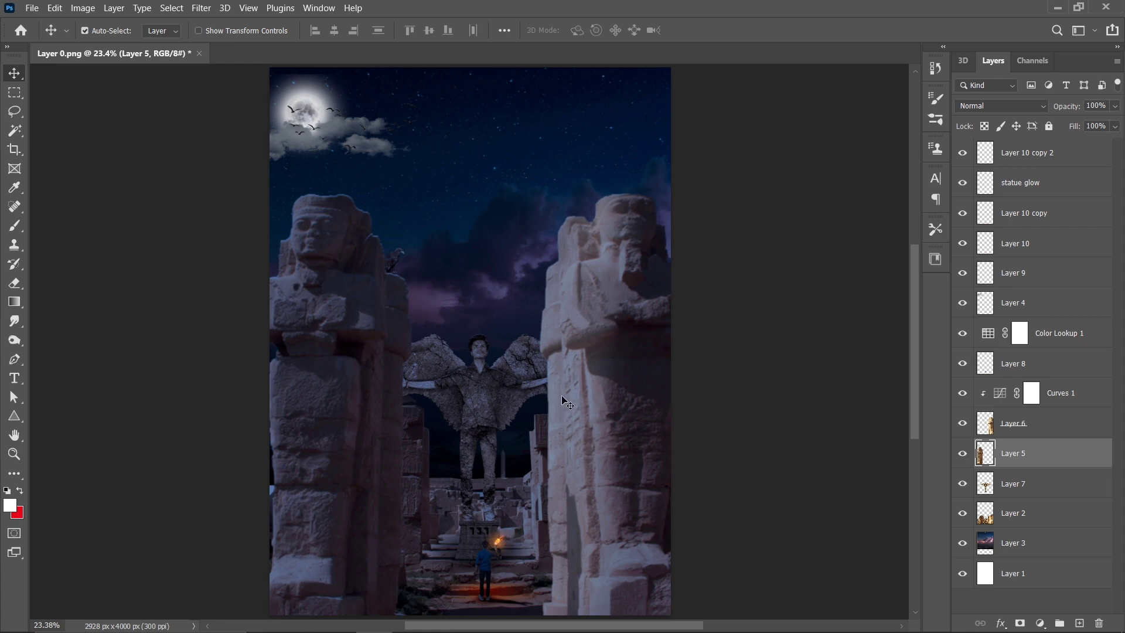
left_click(1008, 184)
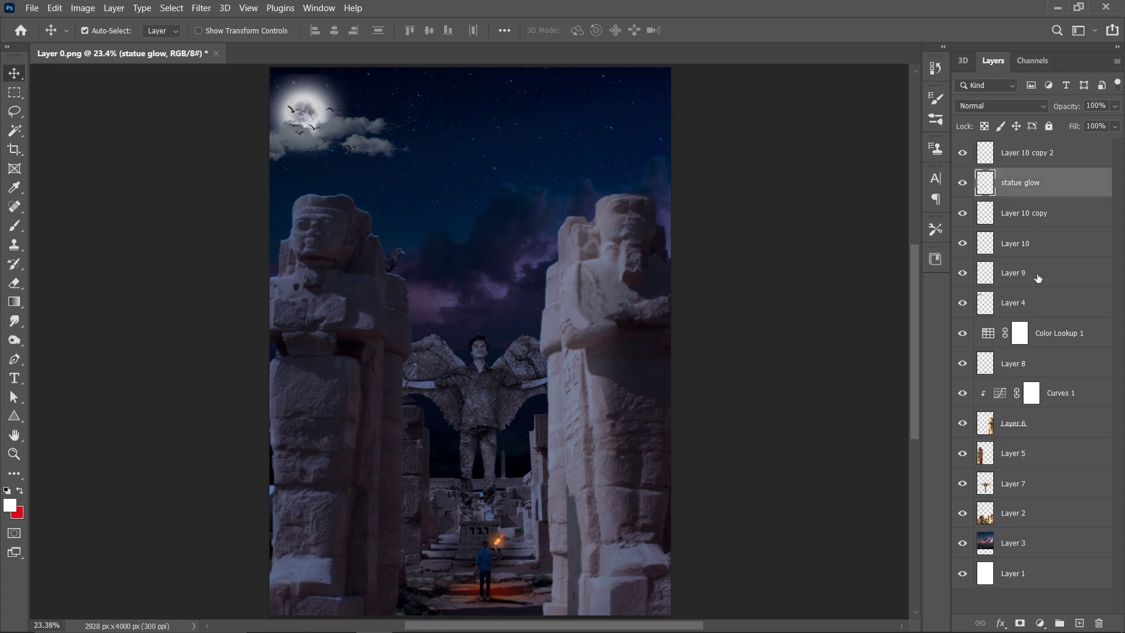
left_click(1025, 346)
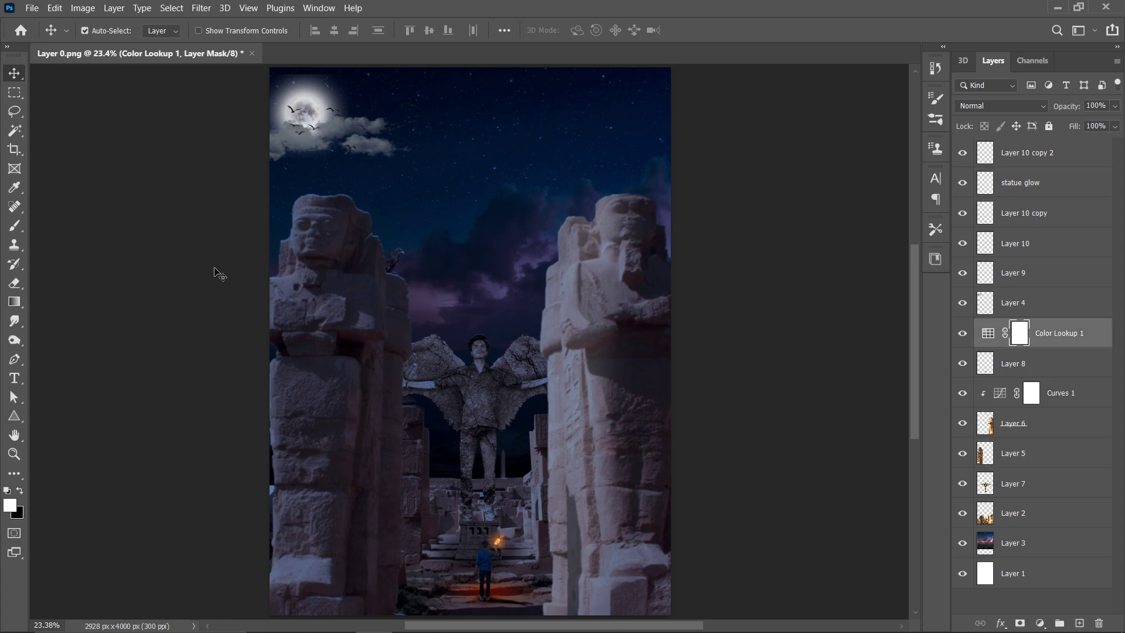
left_click(338, 338)
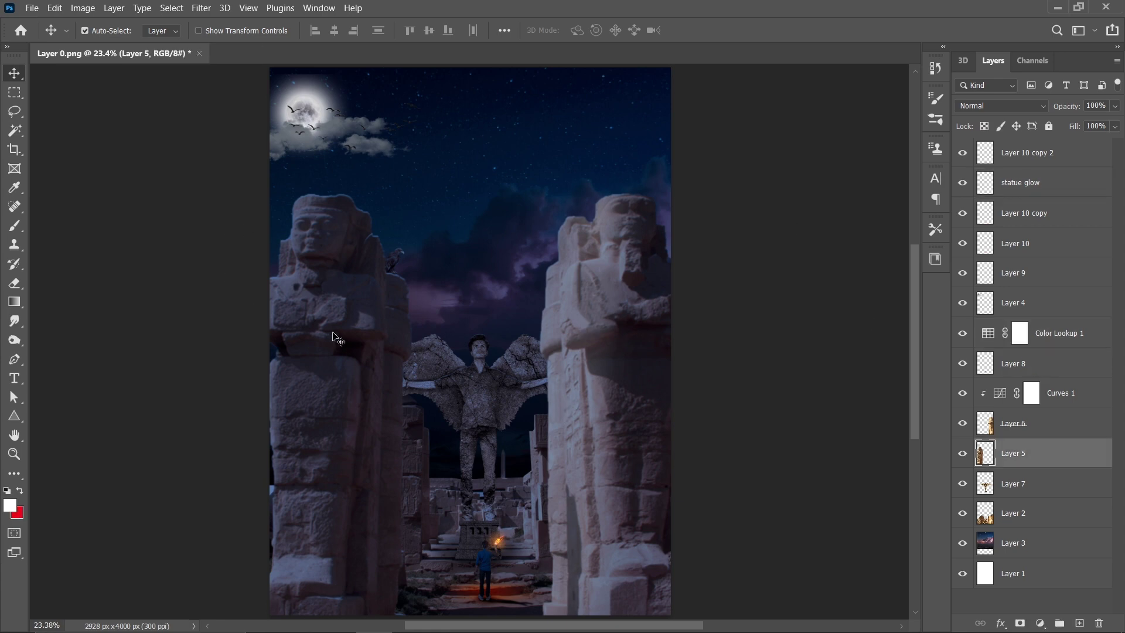
left_click(982, 462, "ctrl")
Set up a rotated, slightly smaller brush for painting on the Color Lookup 1 mask.
left_click(1018, 335)
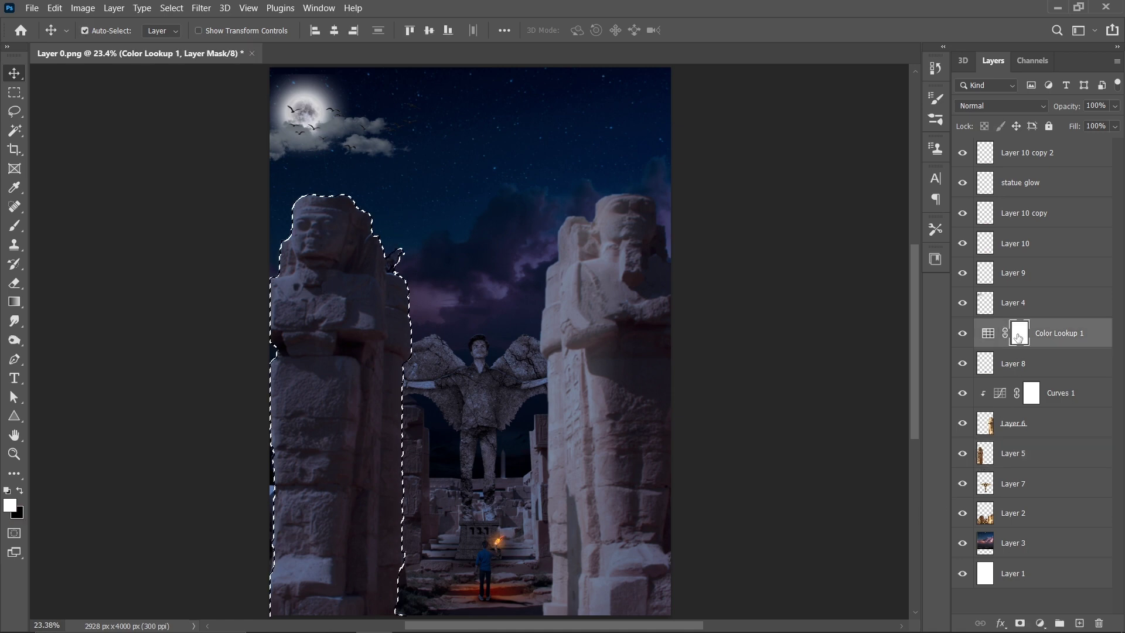
left_click(959, 338)
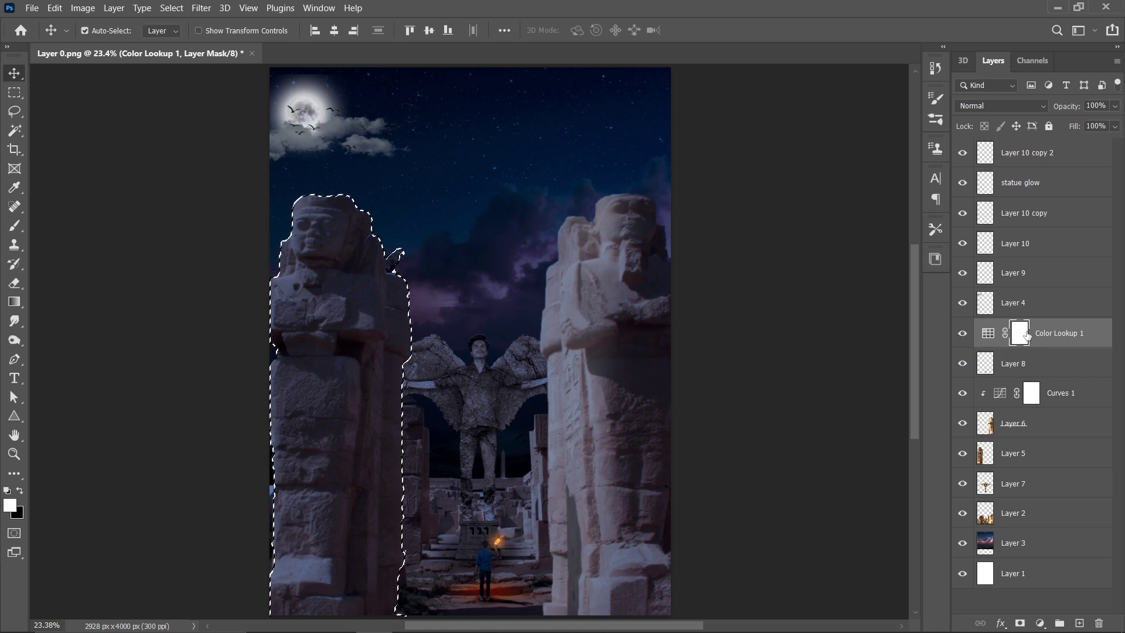
key("b")
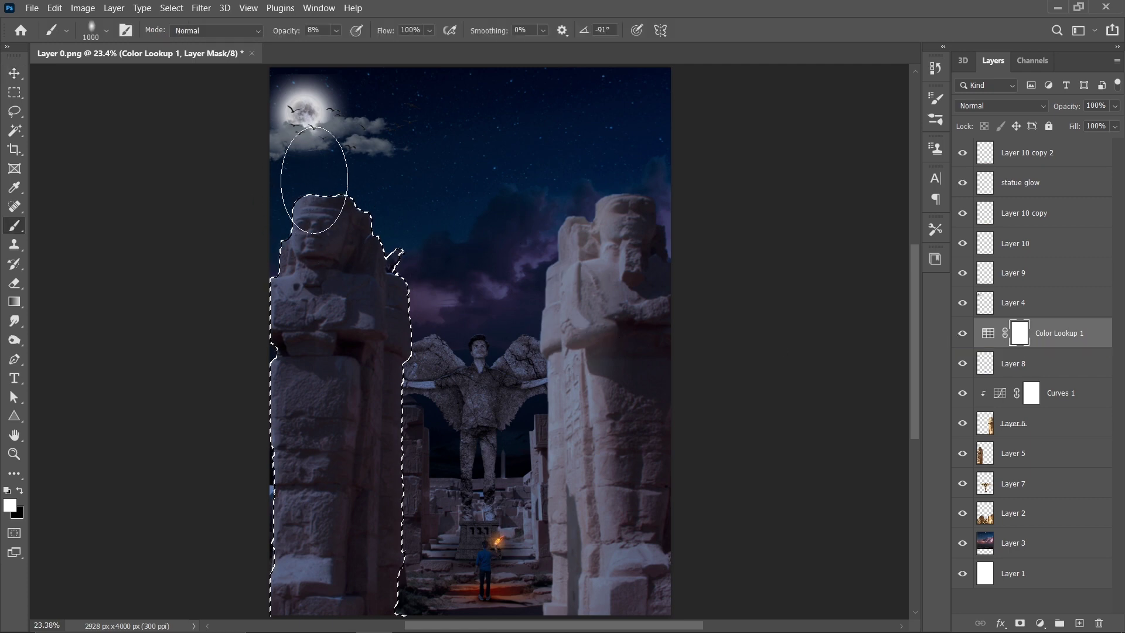
right_click(458, 176)
left_click_drag(495, 245, 497, 210)
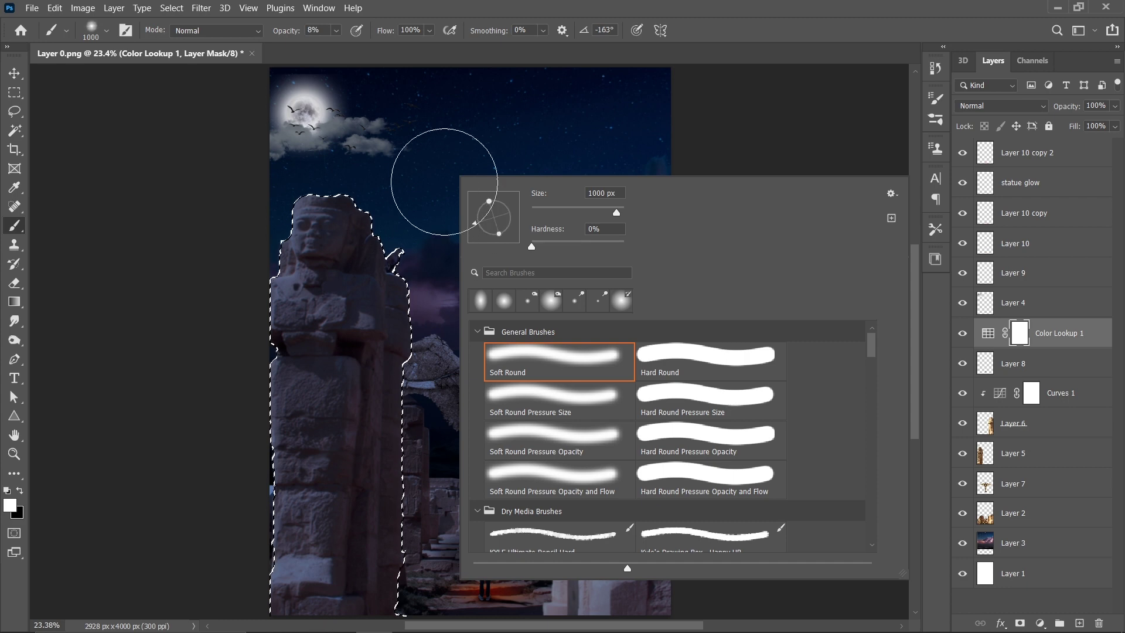
left_click(212, 177)
key("bracketleft")
key("bracketleft")
key("bracketleft")
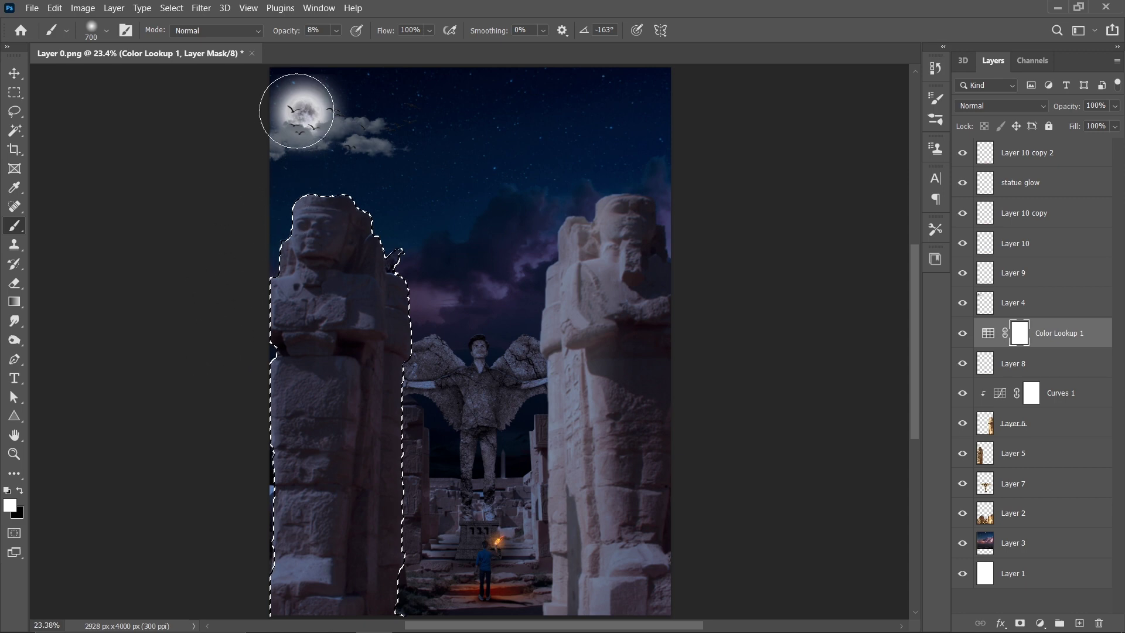
left_click(336, 30)
left_click_drag(339, 47, 384, 52)
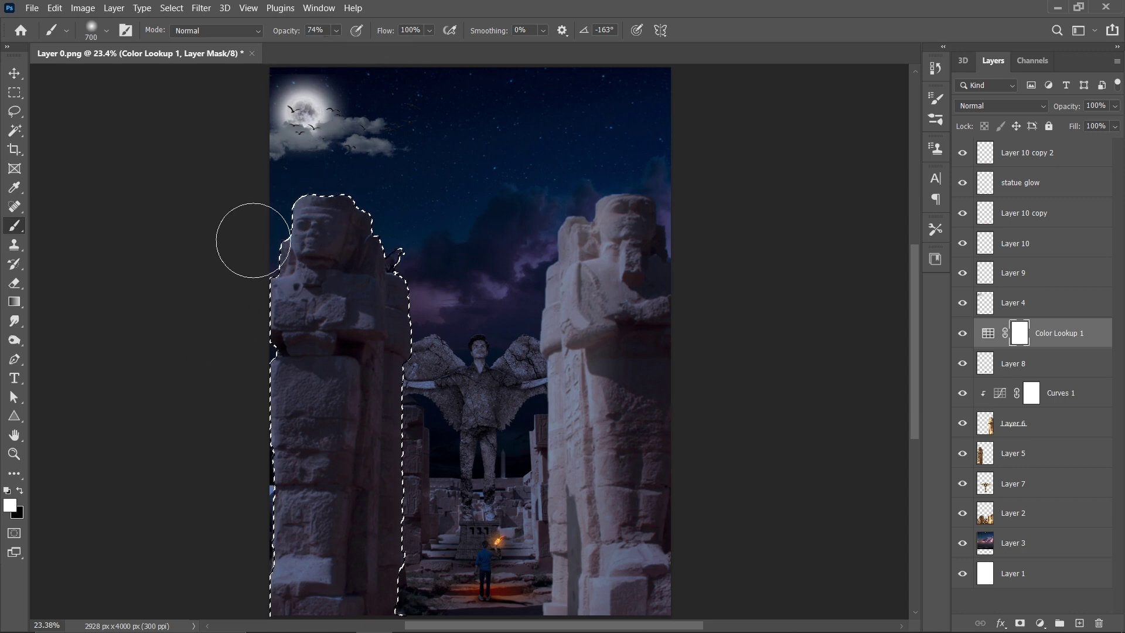
Paint black at 30% opacity on the mask to warm the left statue's head, then deselect.
key("x")
left_click_drag(313, 201, 328, 240)
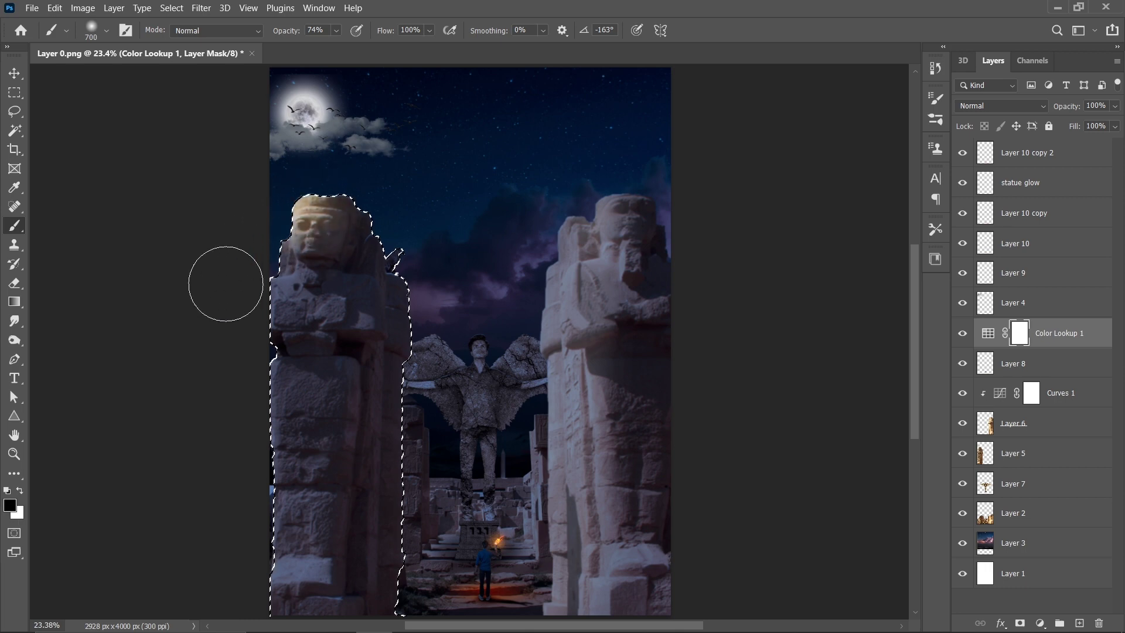
key("ctrl+z")
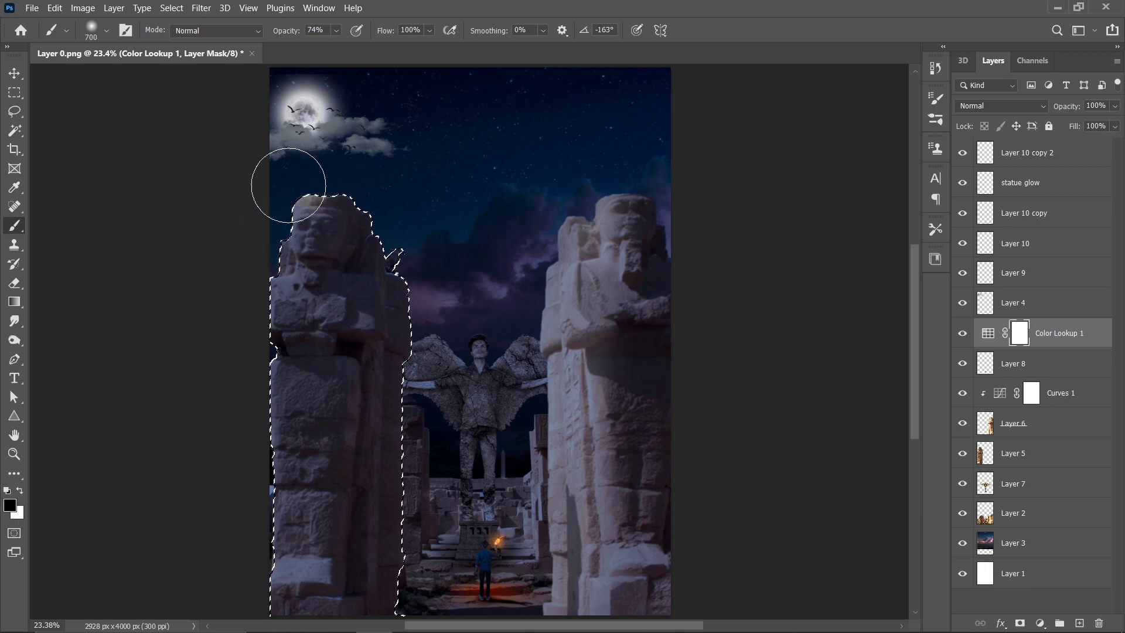
left_click(338, 31)
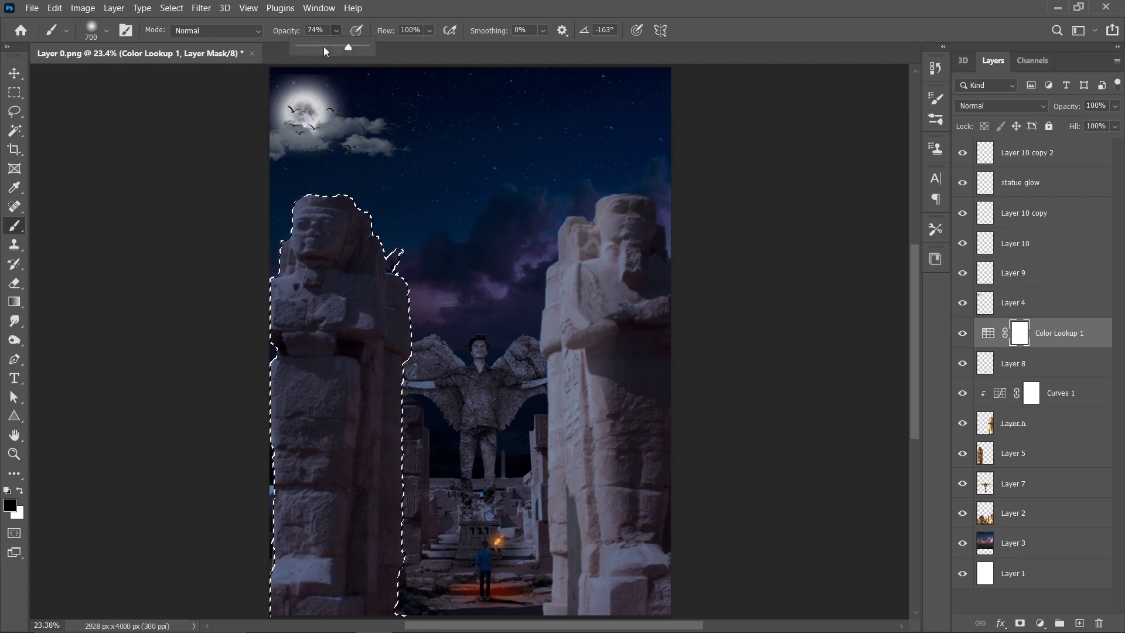
left_click_drag(321, 48, 318, 48)
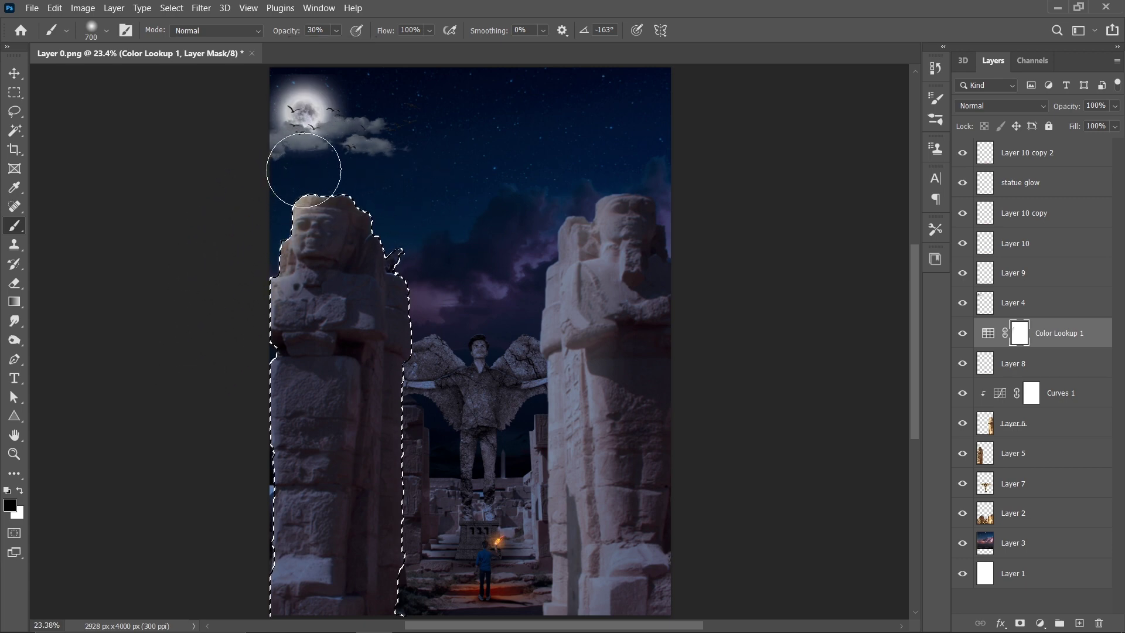
left_click_drag(301, 166, 390, 202)
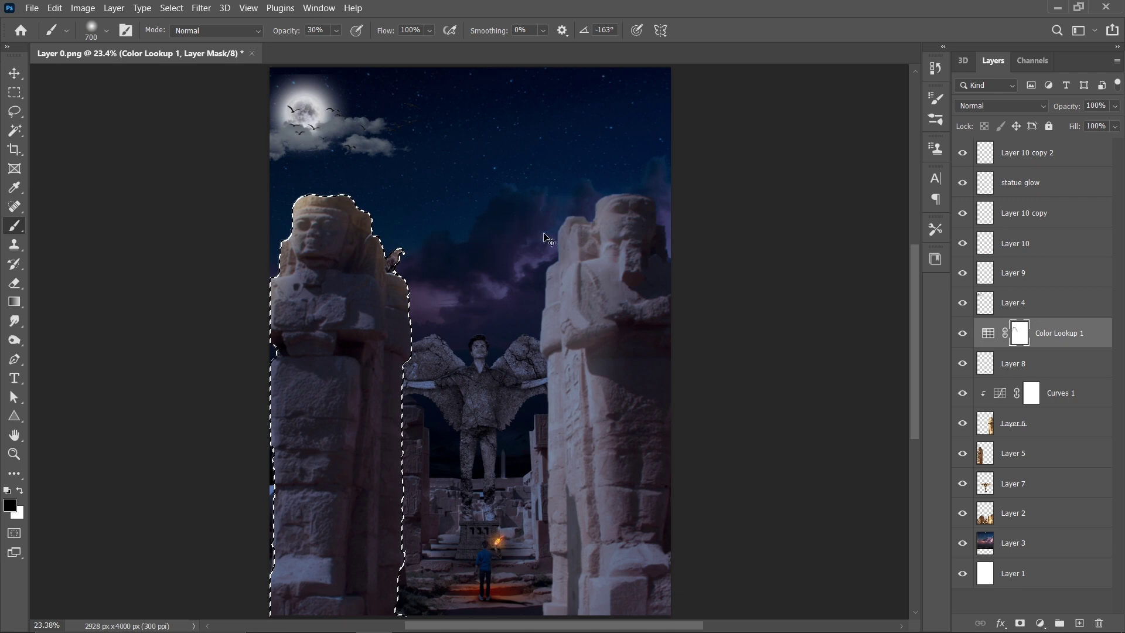
key("x")
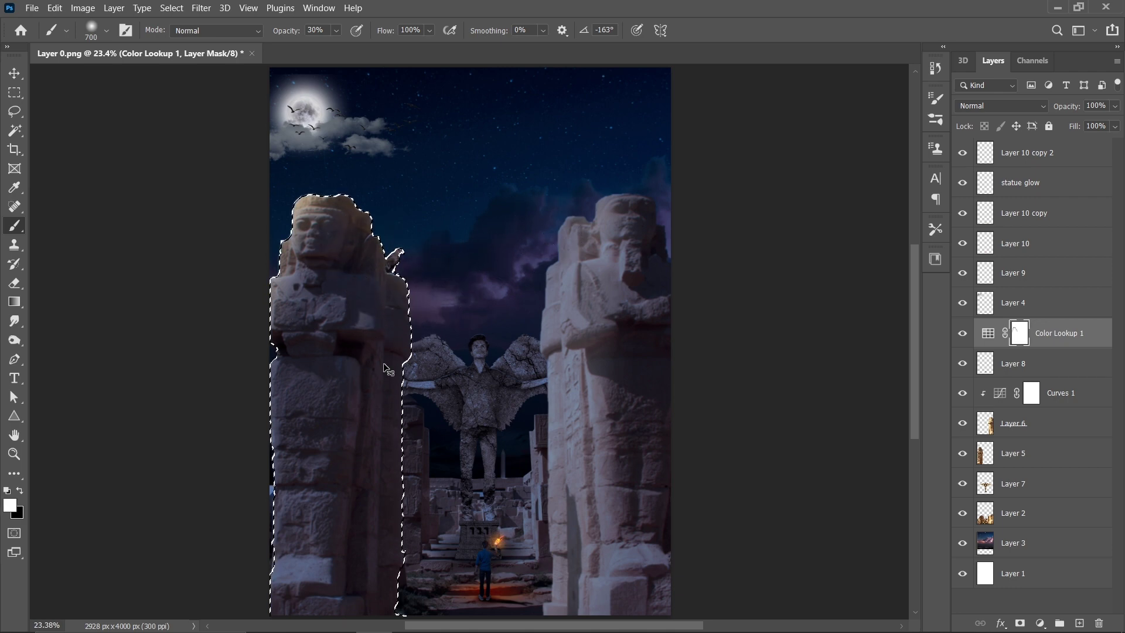
key("ctrl+d")
Zoom in on the winged stone figure between the statues, then select the Color Lookup 1 layer.
key("v")
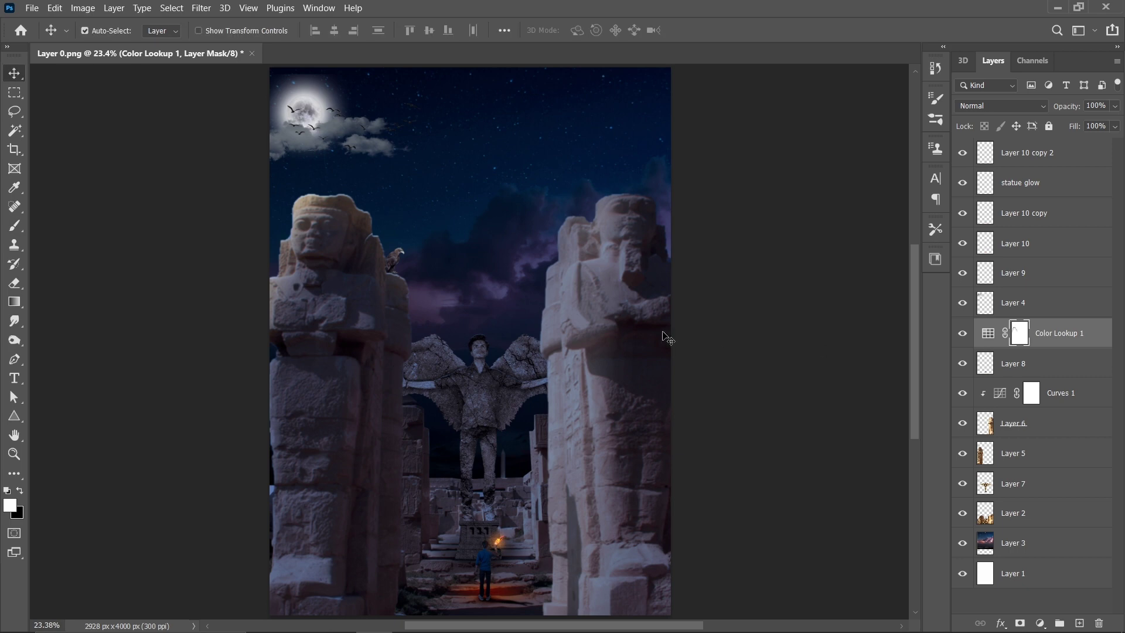
left_click(584, 322)
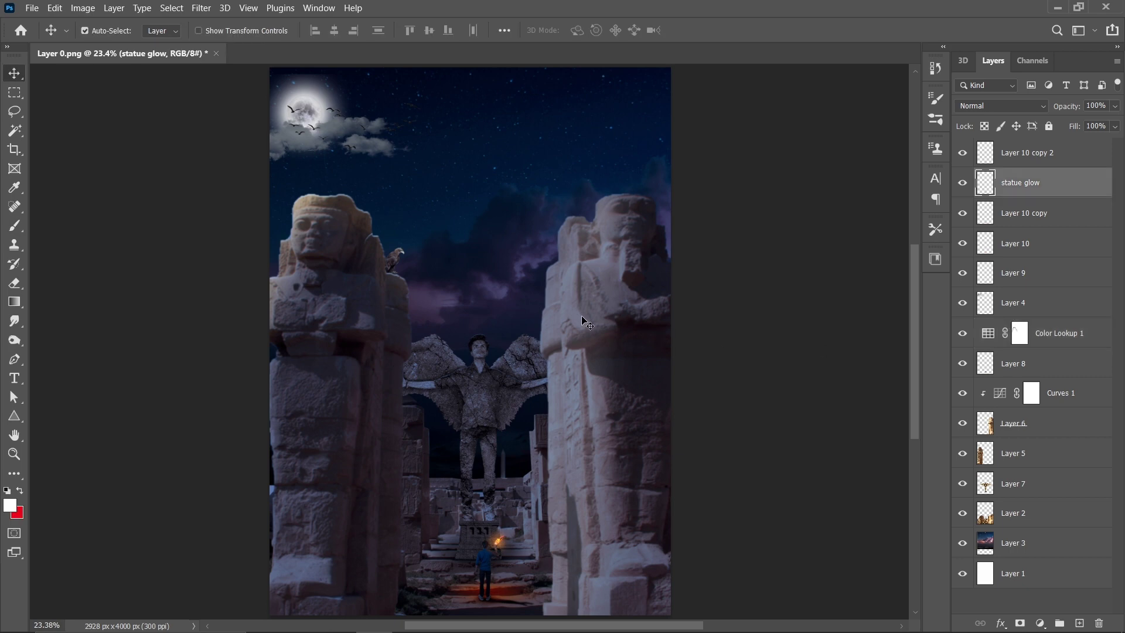
left_click(788, 393)
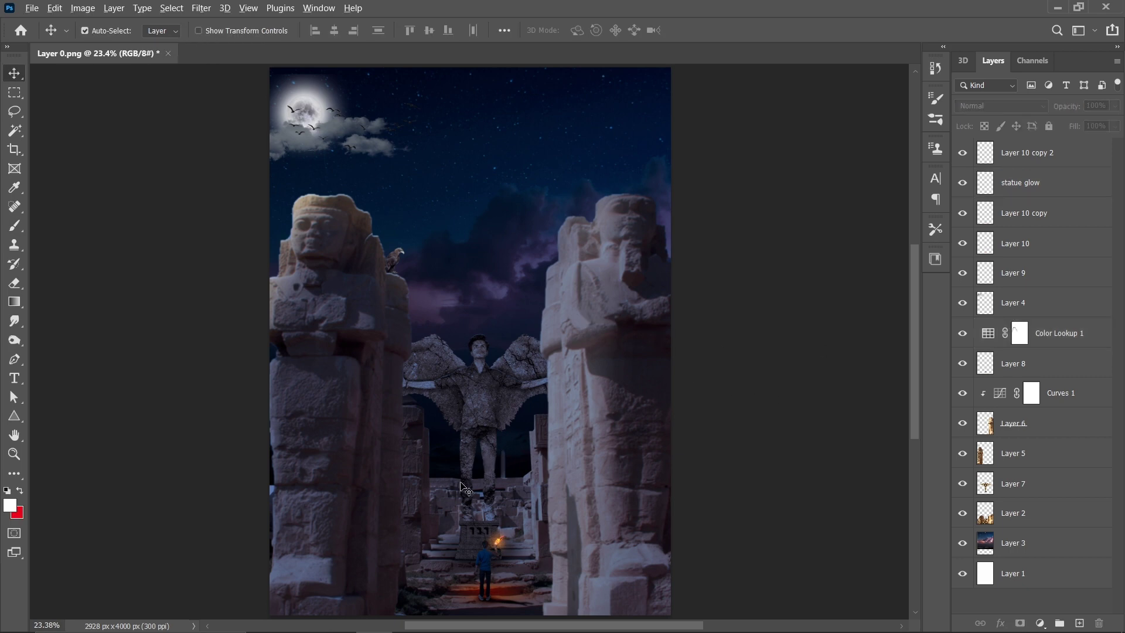
key("z")
left_click_drag(481, 373, 495, 372)
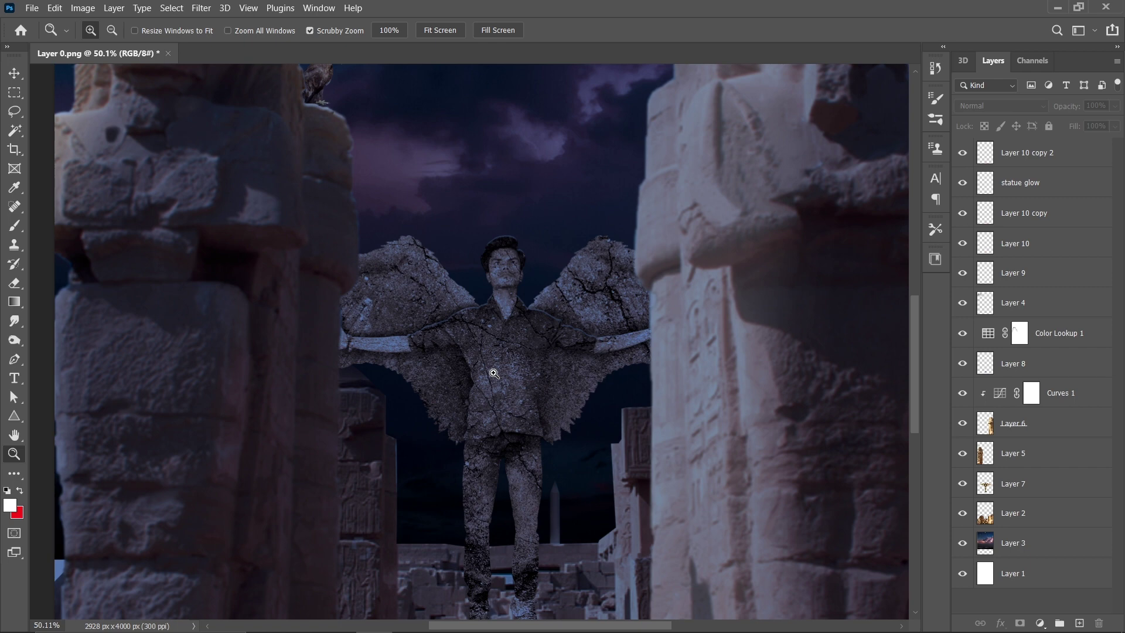
left_click_drag(516, 324, 504, 326)
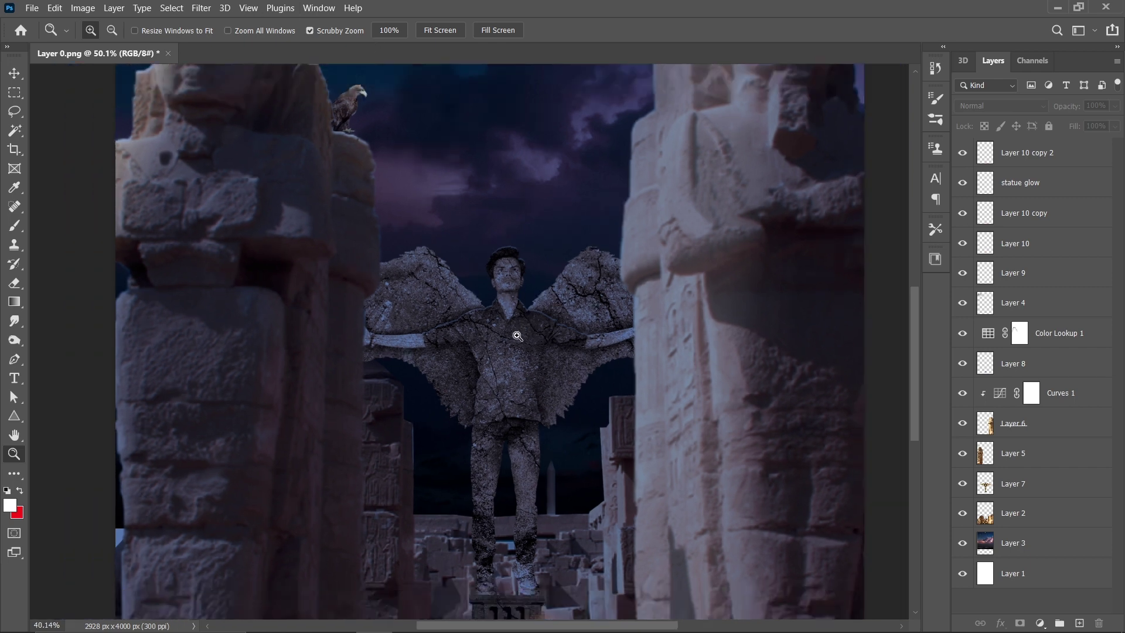
mouse_move(520, 476)
left_mouse_down()
mouse_move(508, 451)
mouse_move(507, 504)
left_mouse_up()
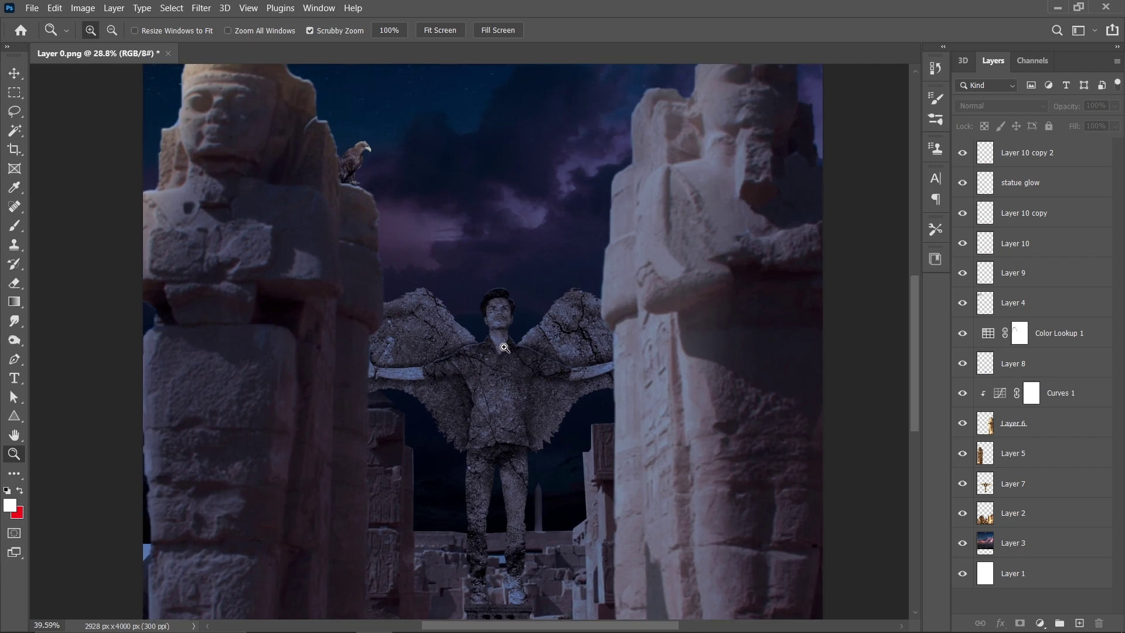
mouse_move(498, 337)
left_mouse_down()
mouse_move(520, 336)
mouse_move(520, 373)
left_mouse_up()
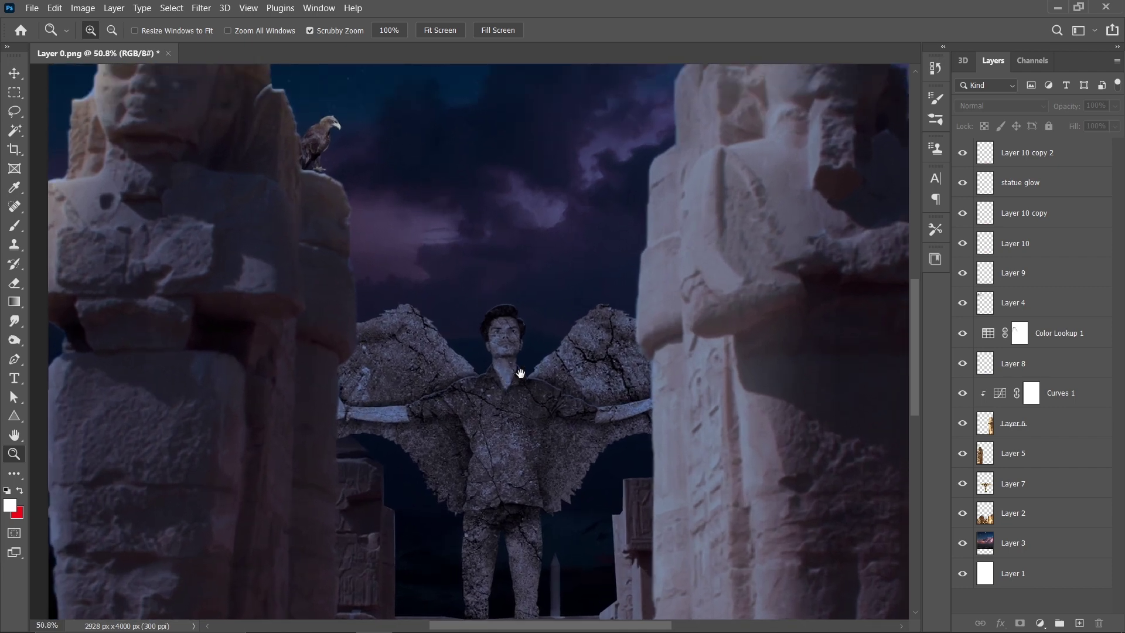
key("b")
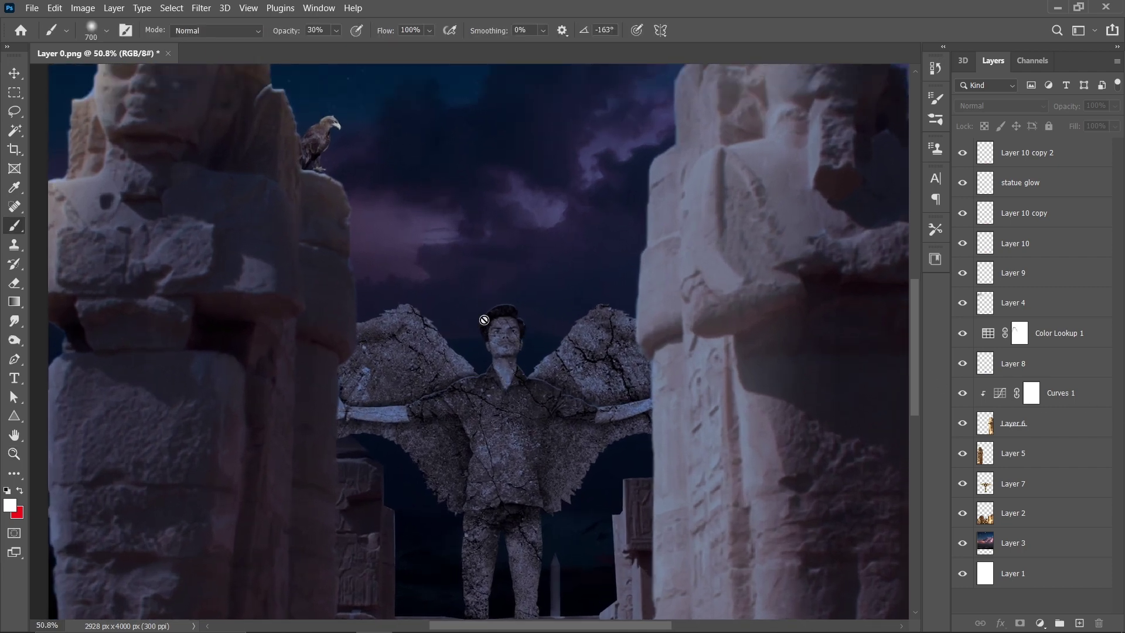
left_click(10, 78)
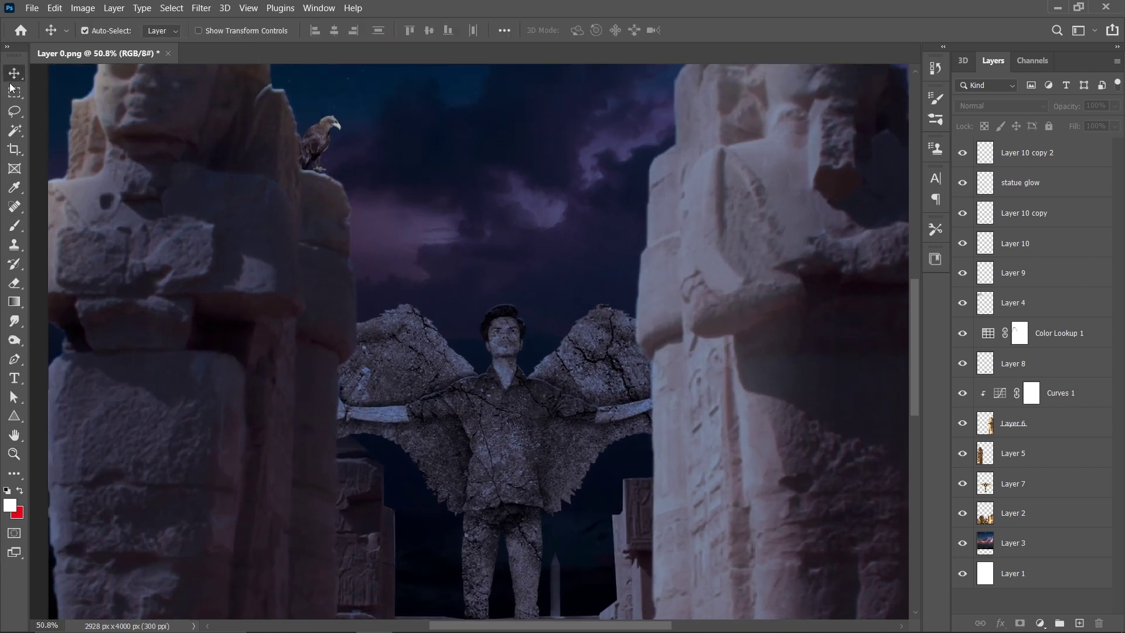
left_click(518, 472)
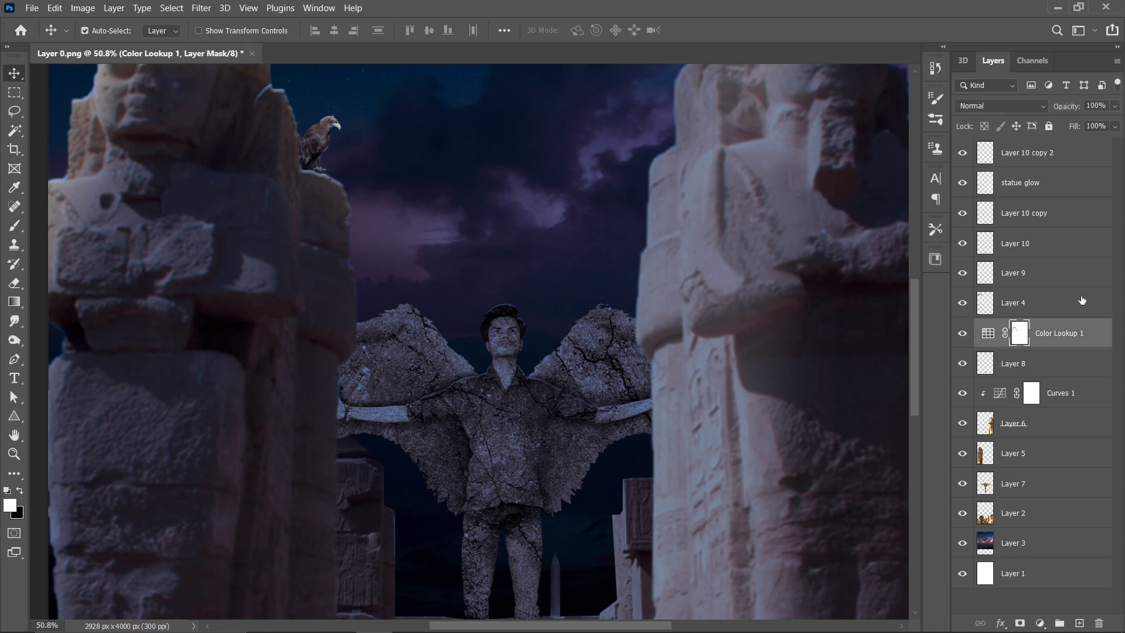
Load the winged figure's Layer 7 outline as a selection and target the Color Lookup 1 mask.
left_click(964, 487)
key("ctrl")
left_click(988, 489, "ctrl")
double_click(1084, 483)
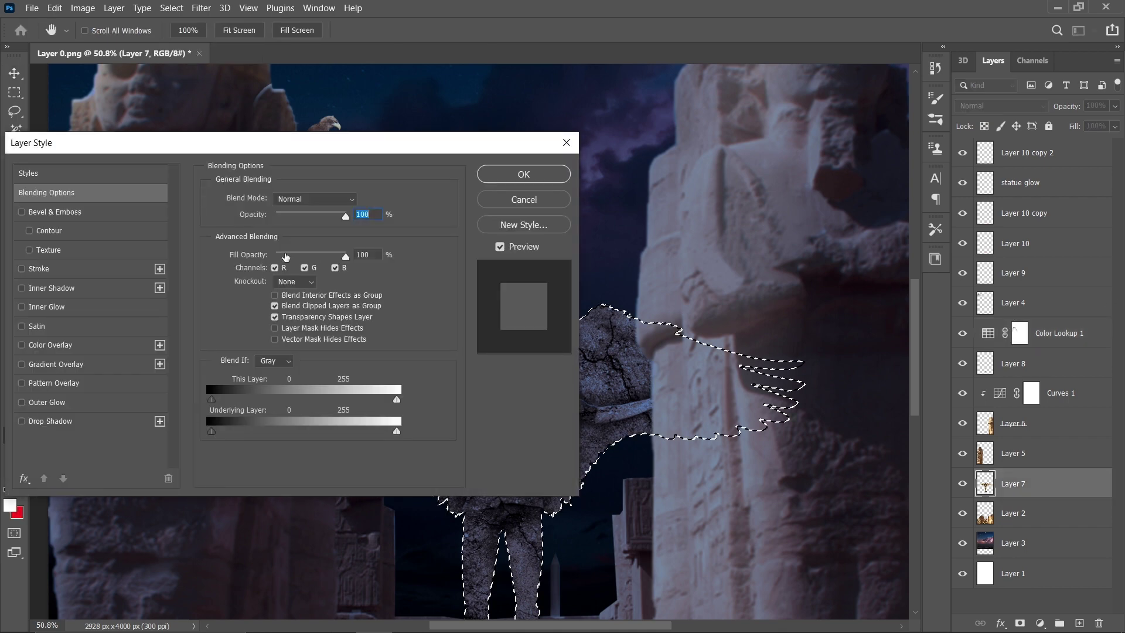
left_click(524, 199)
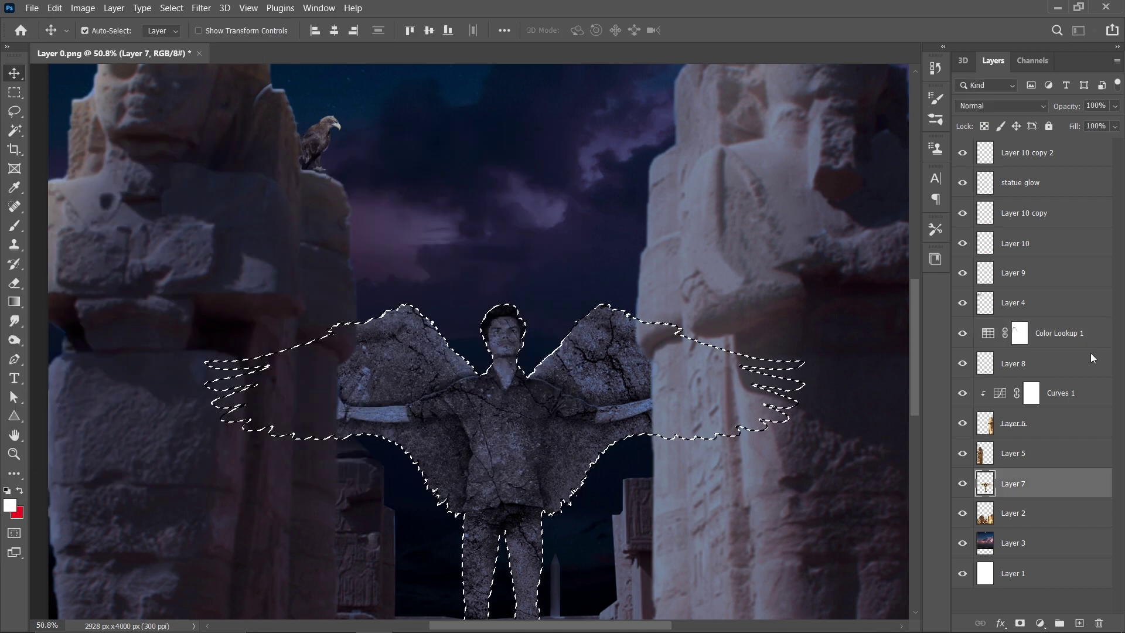
left_click(1020, 333)
Paint black with a 300 px brush on the Color Lookup 1 mask over both wing tops.
key("b")
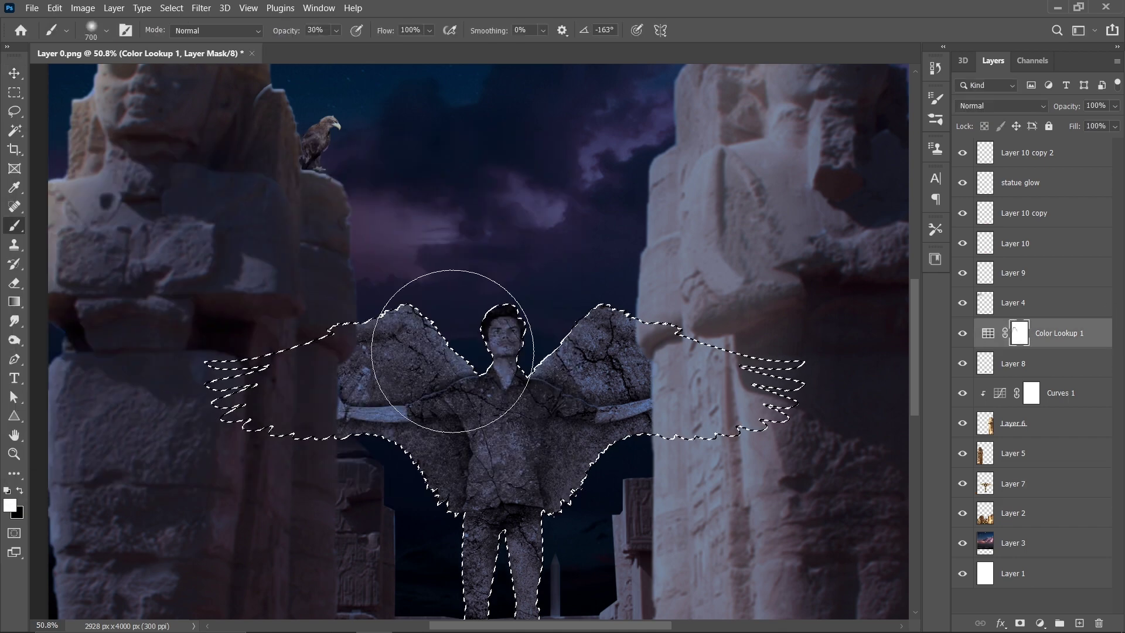
key("bracketleft")
key("bracketleft")
key("bracketleft")
key("bracketleft")
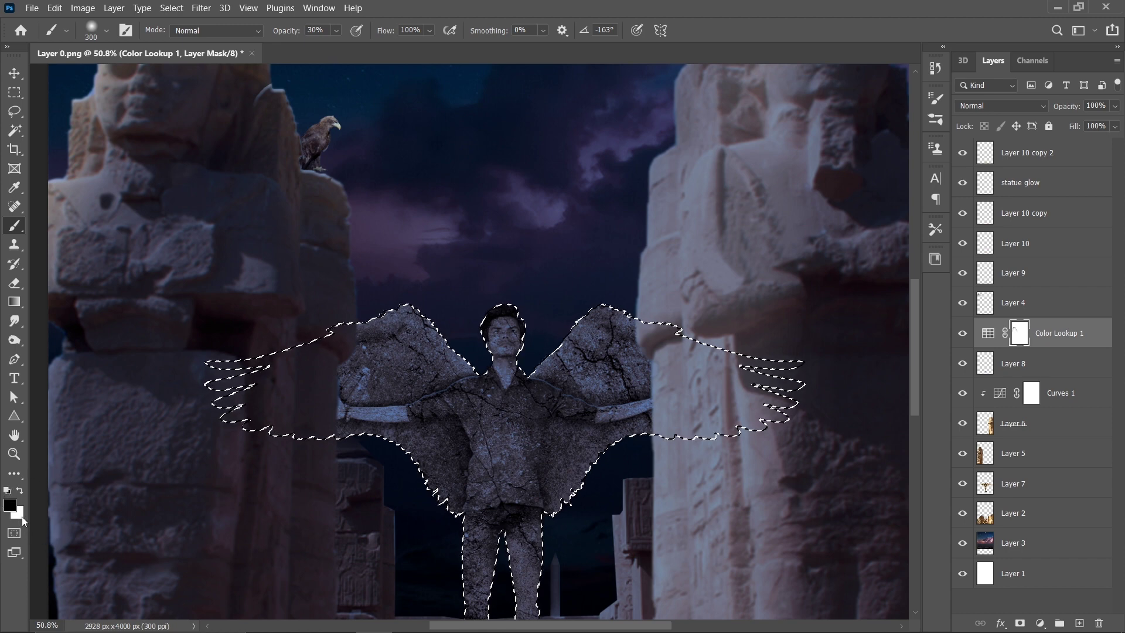
key("x")
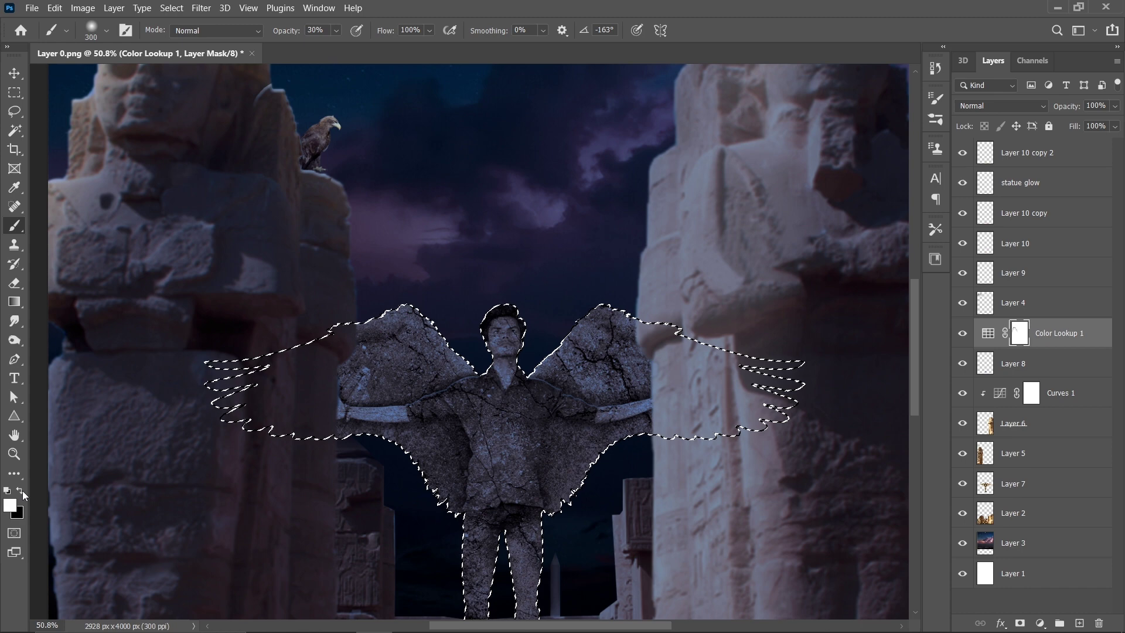
left_click(21, 490)
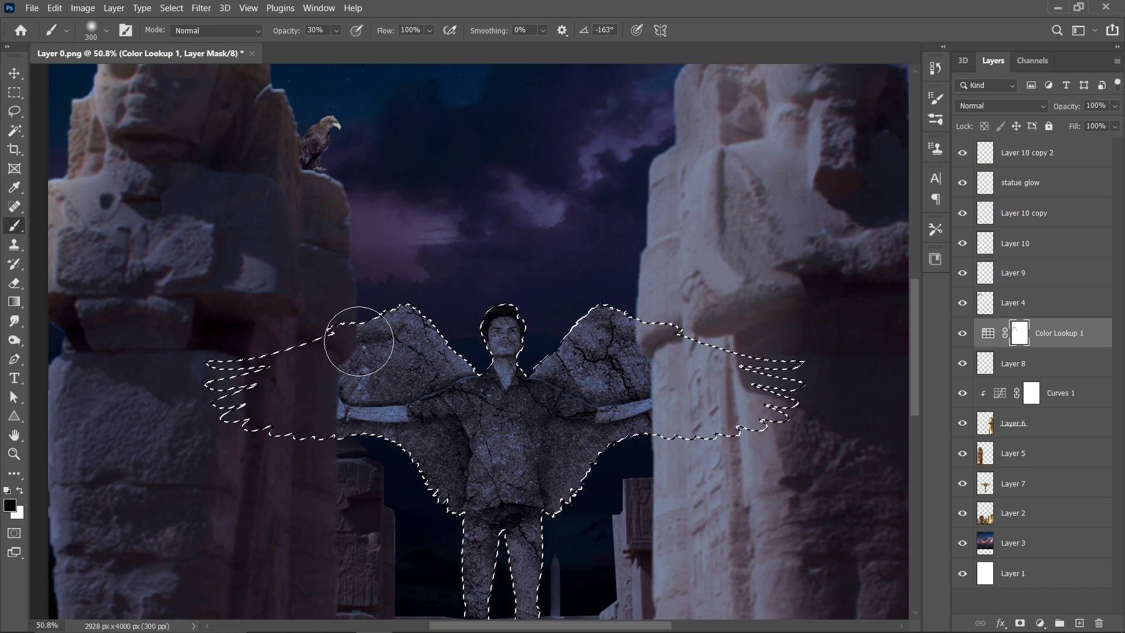
mouse_move(400, 307)
left_mouse_down()
mouse_move(367, 302)
mouse_move(335, 314)
mouse_move(360, 311)
left_mouse_up()
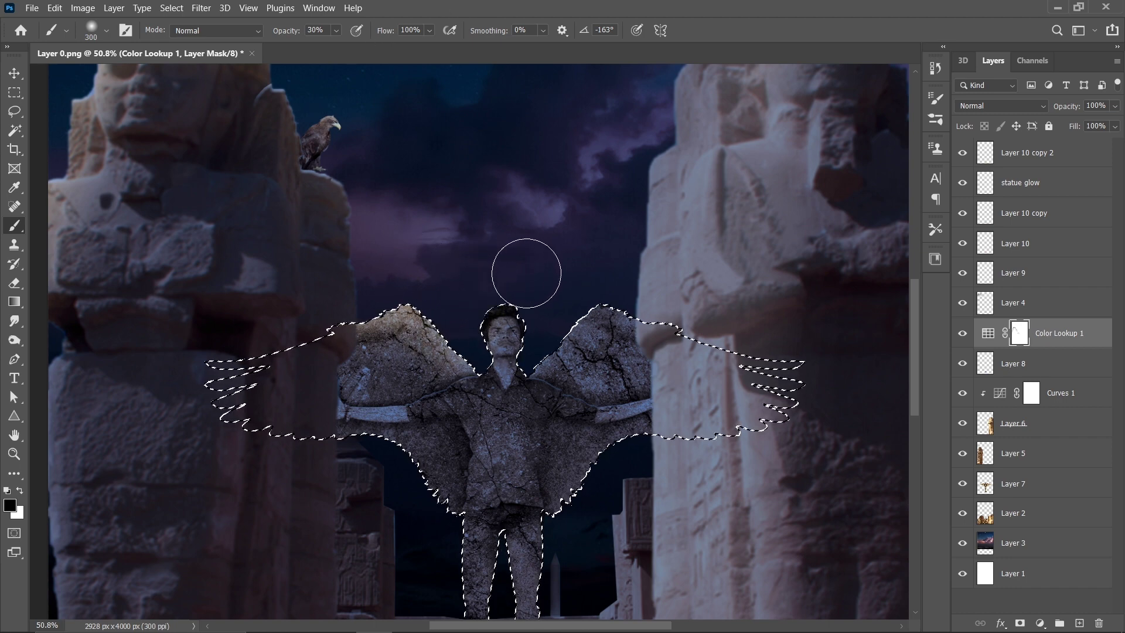
mouse_move(525, 272)
left_mouse_down()
mouse_move(584, 316)
mouse_move(515, 327)
mouse_move(640, 271)
mouse_move(709, 331)
left_mouse_up()
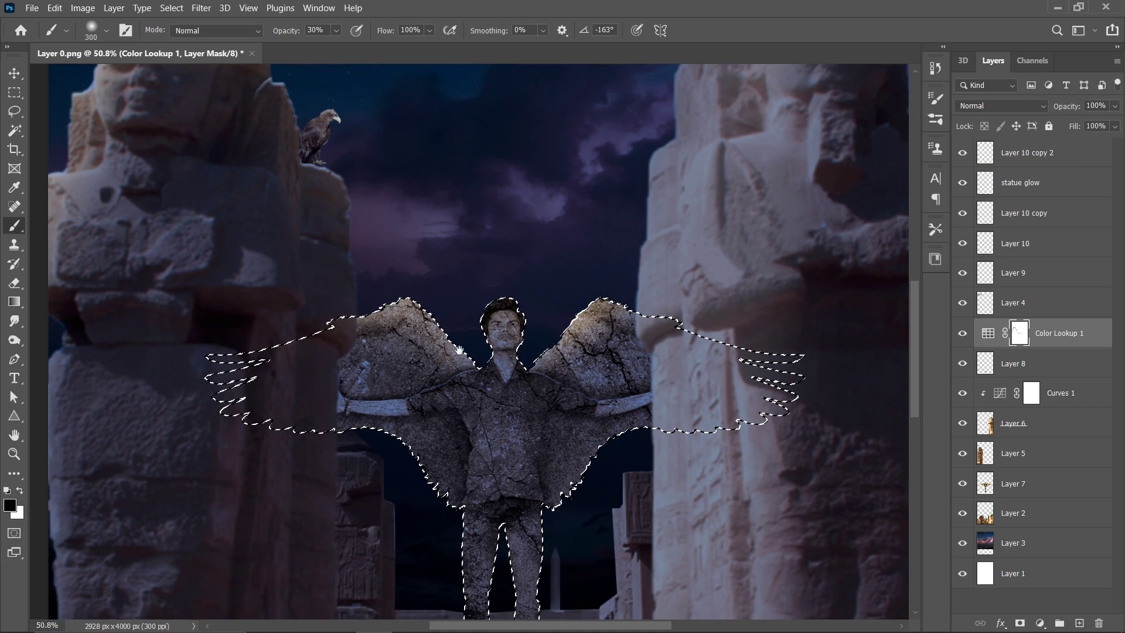
Mask the grade off between the winged figure's legs with a smaller black brush, then deselect and fit the view.
scroll(452, 281, "down", 5)
key("x")
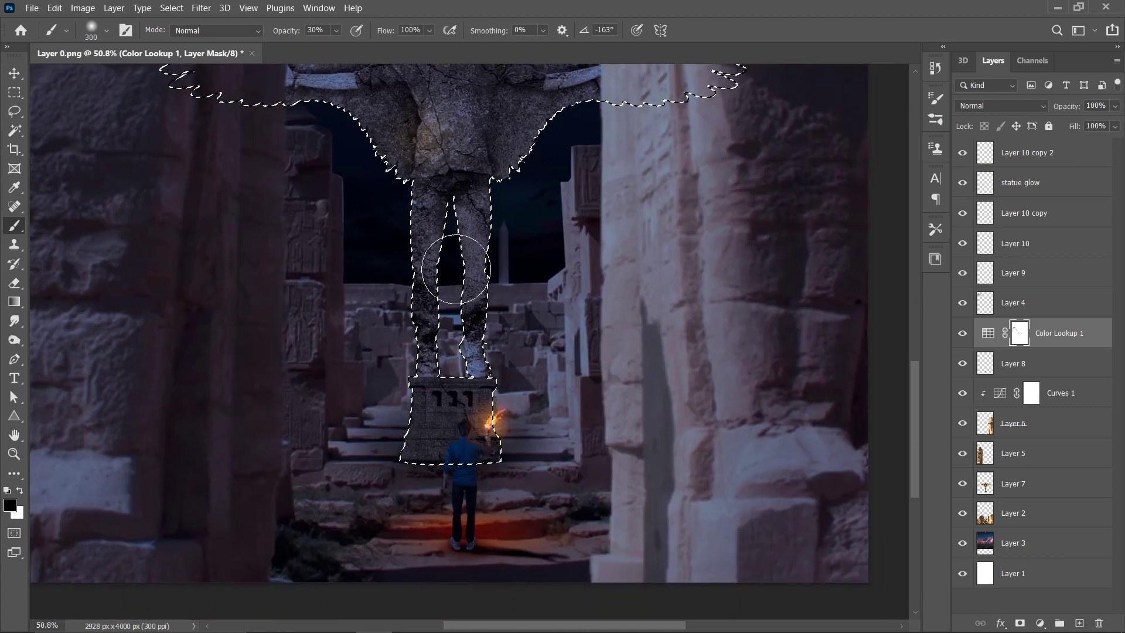
left_click_drag(451, 275, 448, 199)
mouse_move(419, 160)
left_mouse_down()
mouse_move(435, 113)
mouse_move(427, 175)
mouse_move(447, 138)
left_mouse_up()
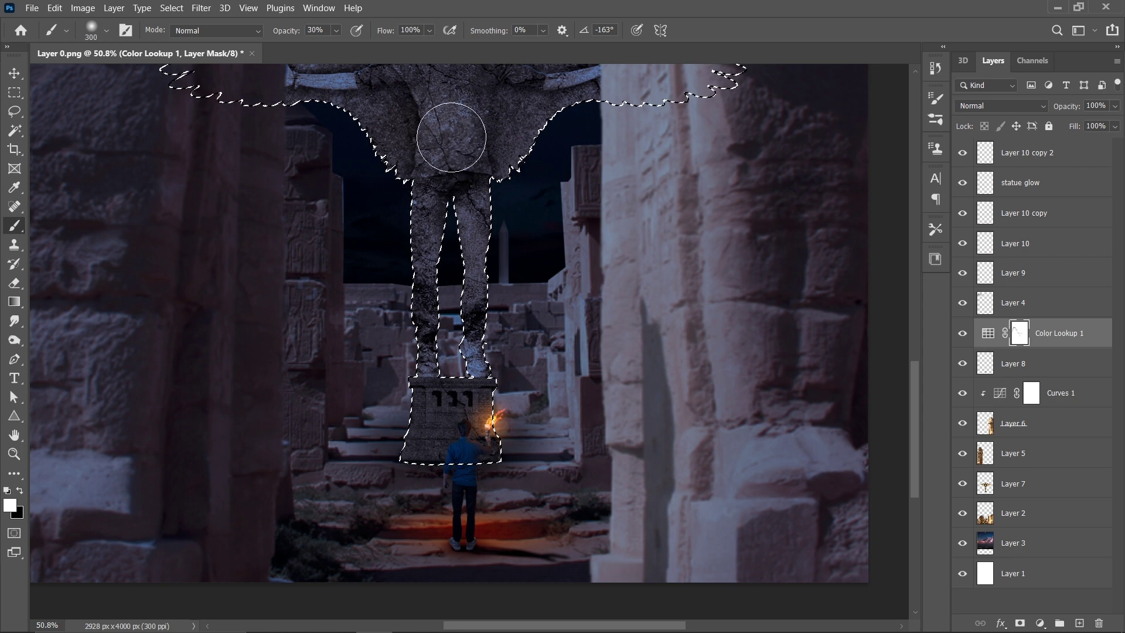
key("bracketleft")
key("bracketleft")
key("bracketleft")
key("bracketleft")
key("bracketleft")
key("bracketleft")
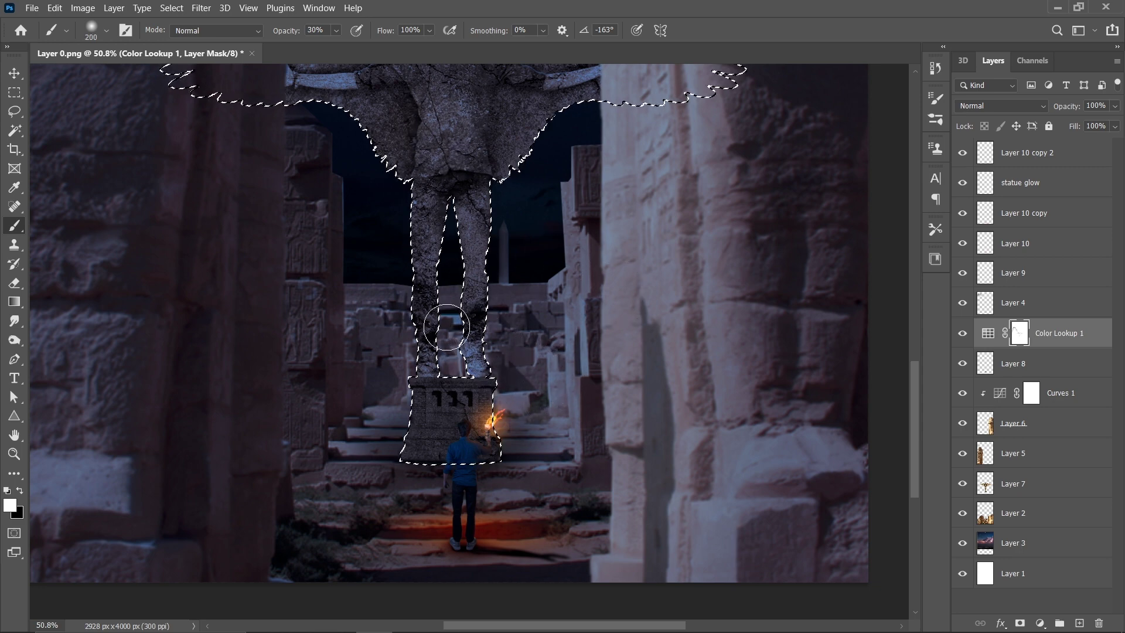
key("x")
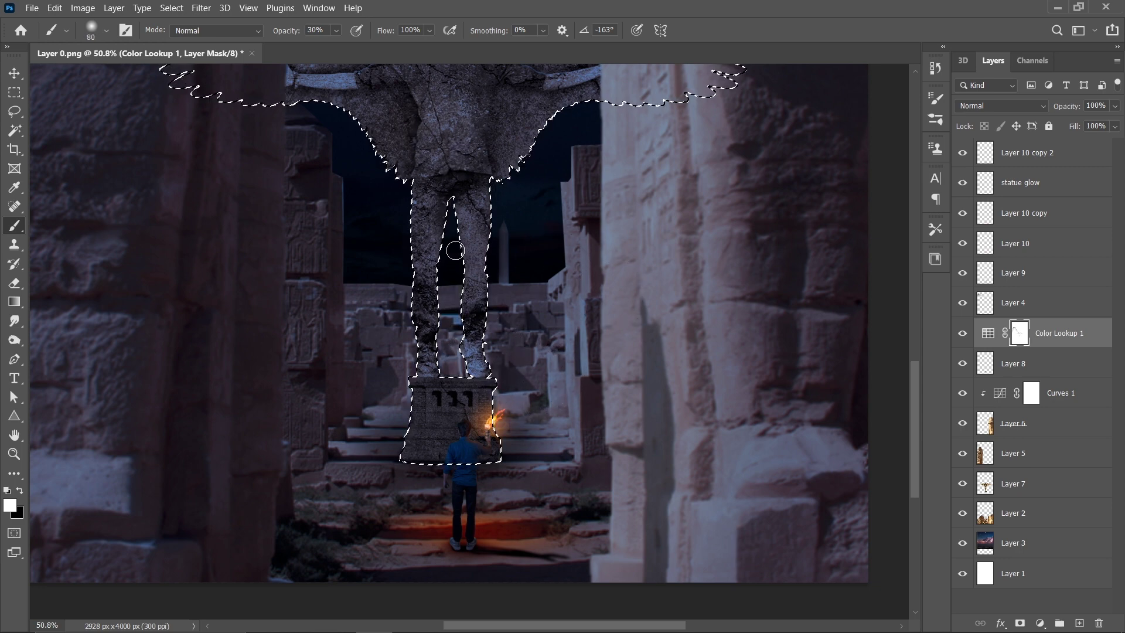
left_click_drag(456, 251, 459, 332)
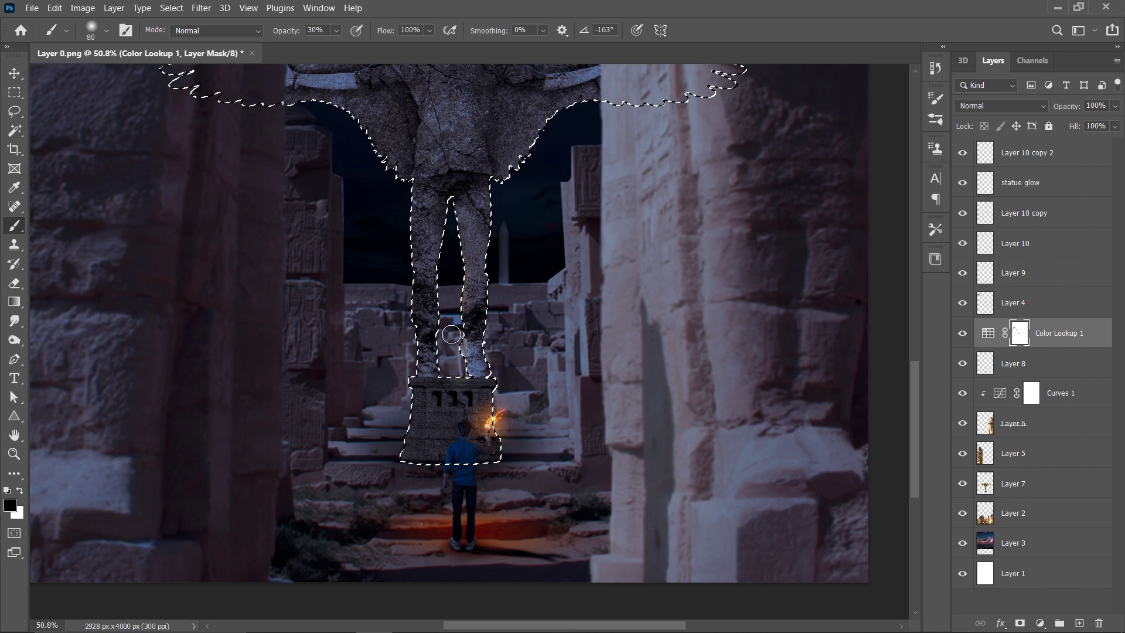
left_click_drag(457, 368, 460, 319)
key("ctrl+d")
key("v")
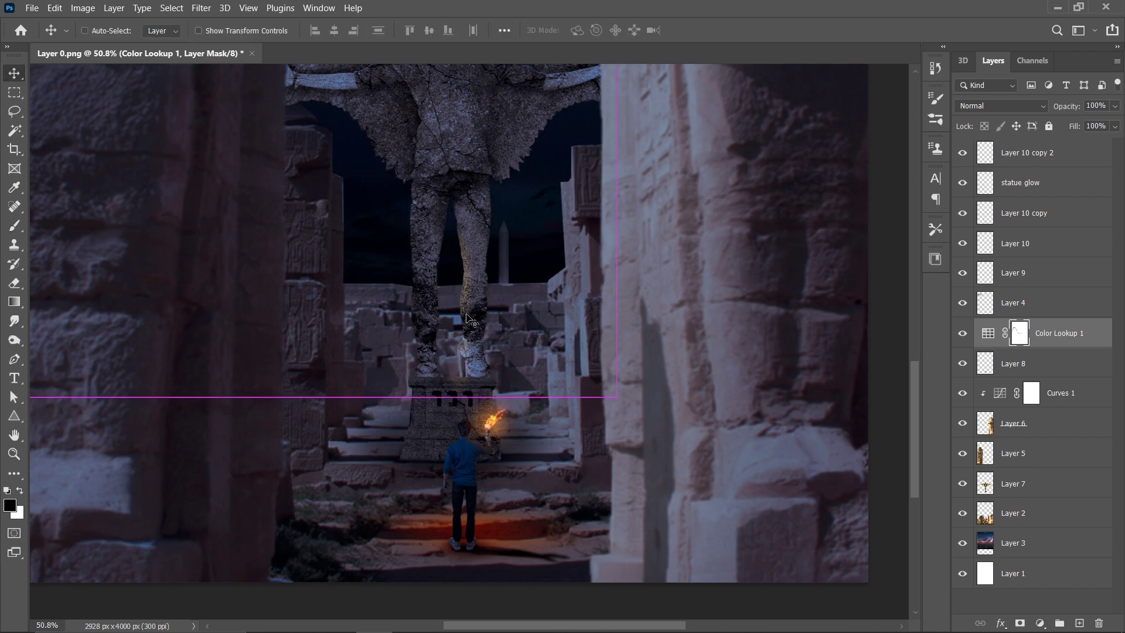
key("ctrl+0")
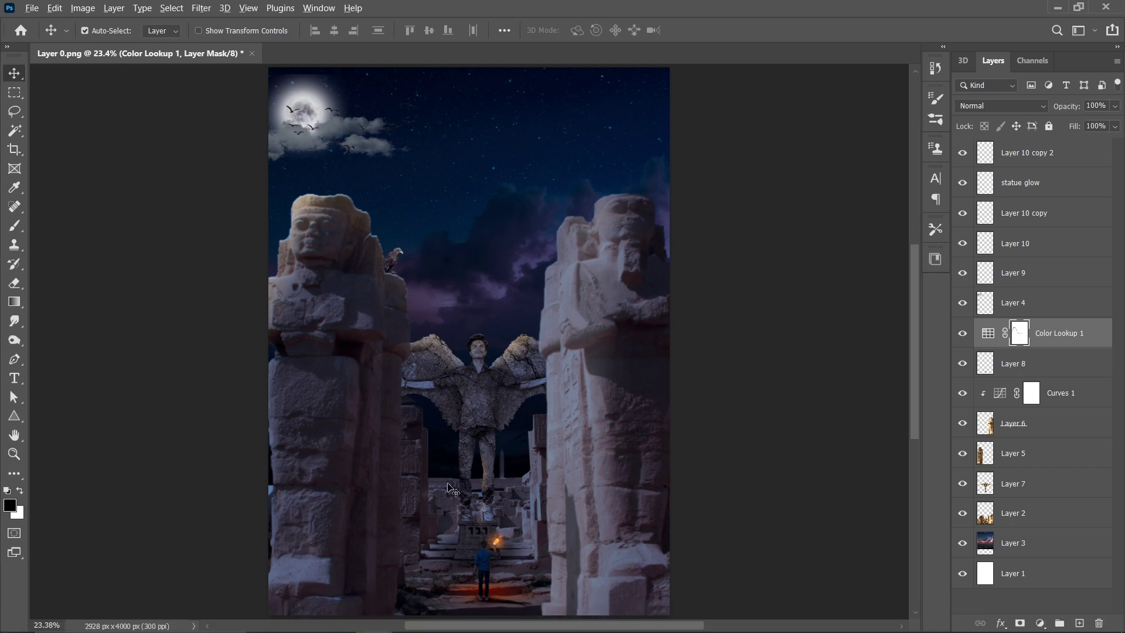
key("z")
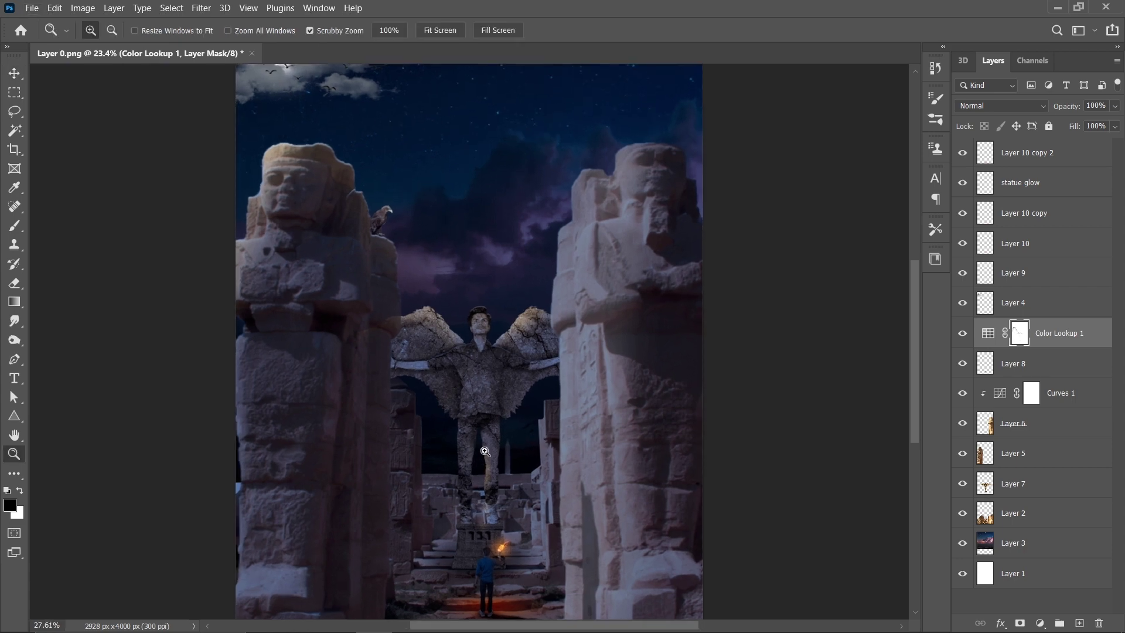
left_click_drag(472, 503, 619, 453)
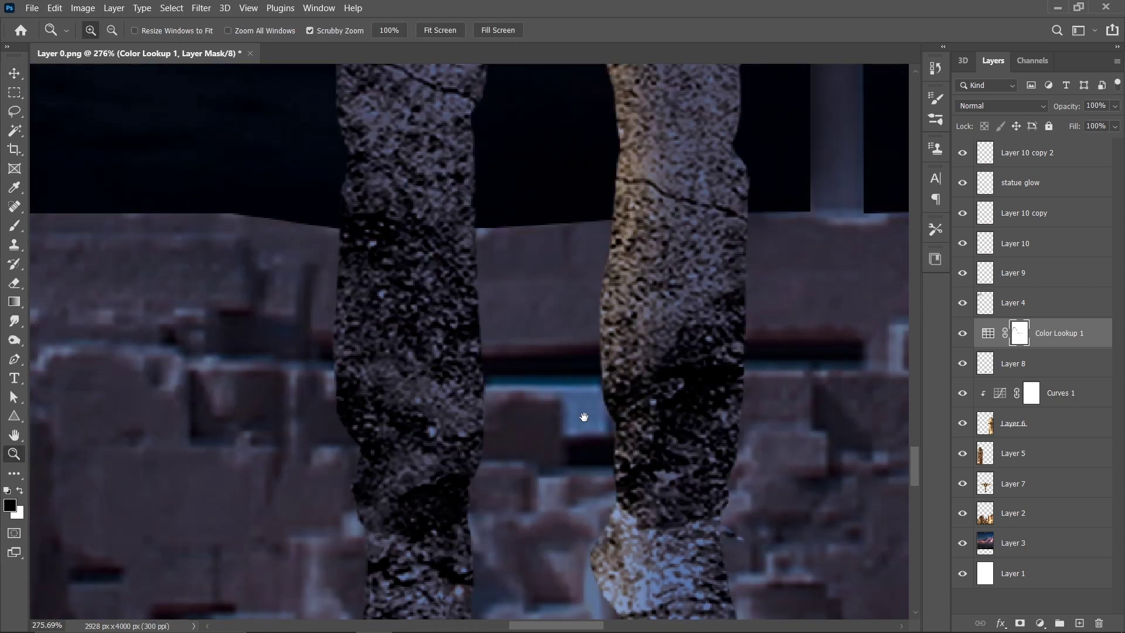
key("ctrl+0")
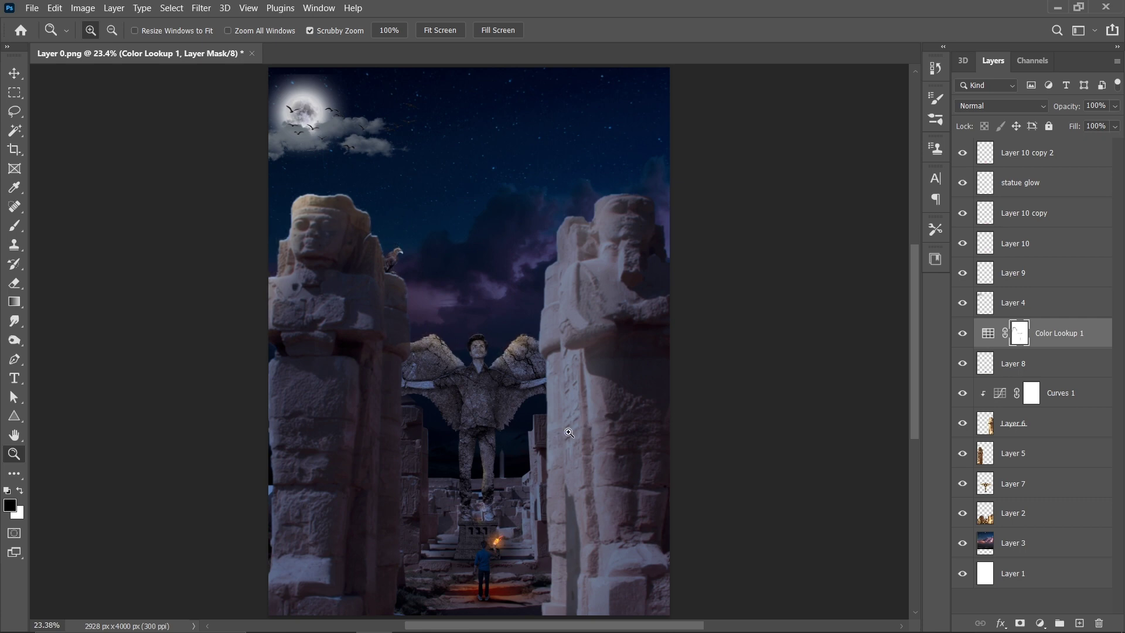
key("v")
left_click(847, 407)
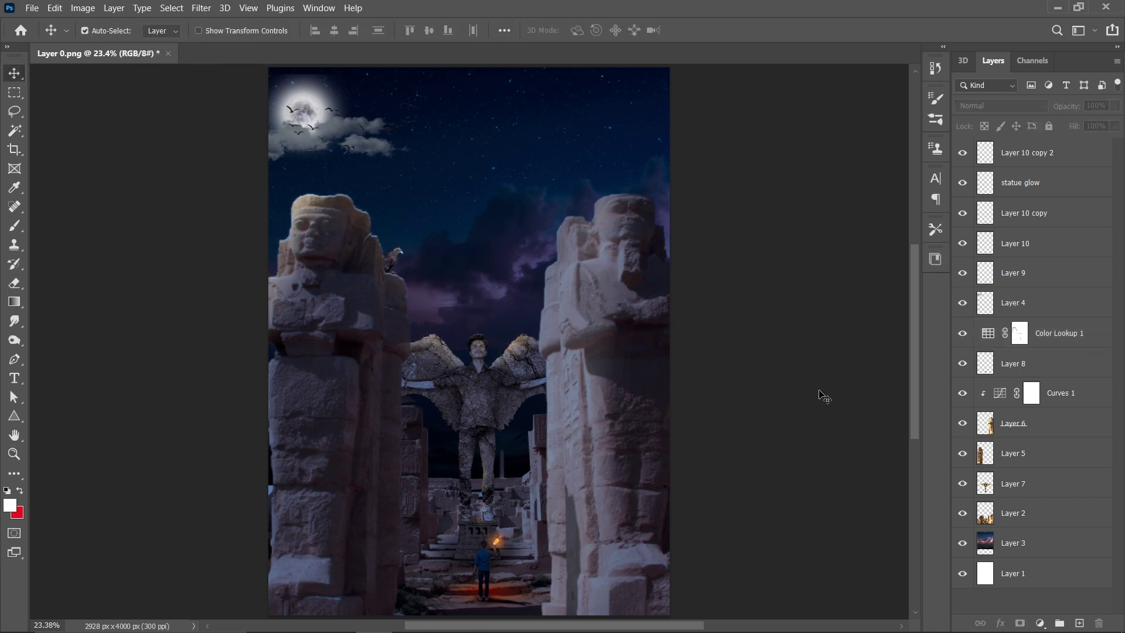
left_click(1020, 170)
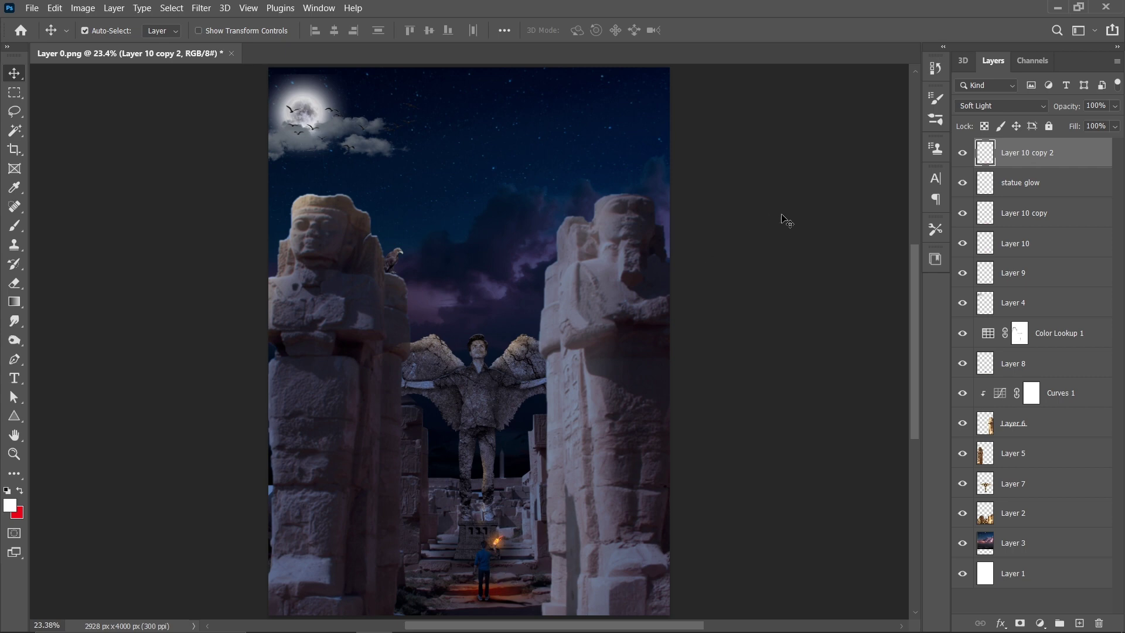
Brush the Color Lookup 1 mask along the left pillar's inner edge and raise opacity to full.
left_click(1020, 333)
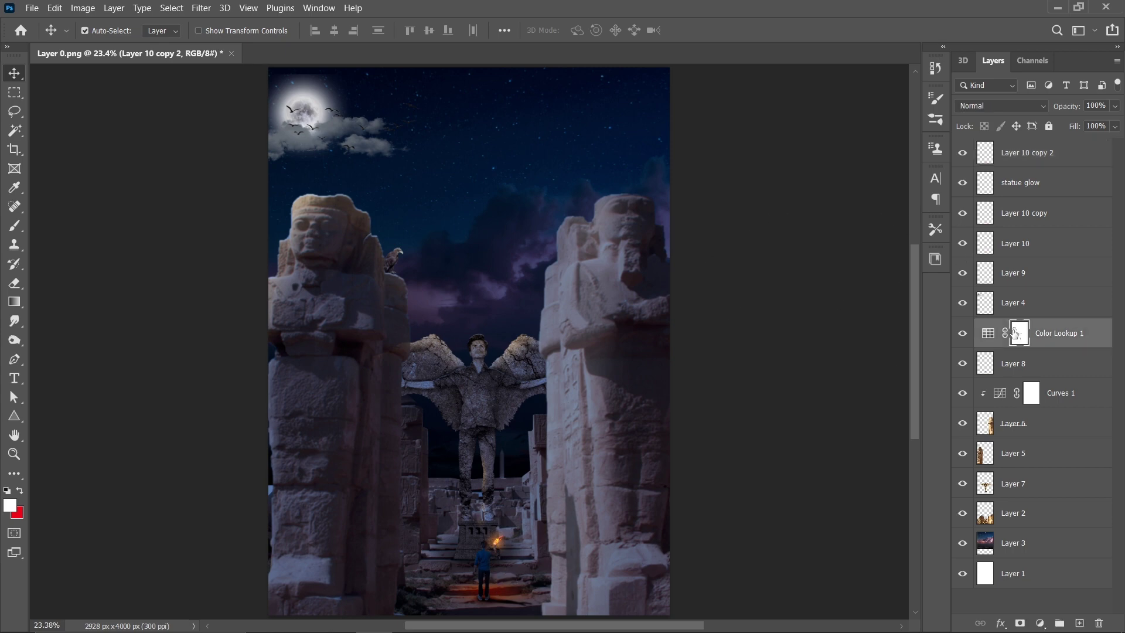
key("d")
key("b")
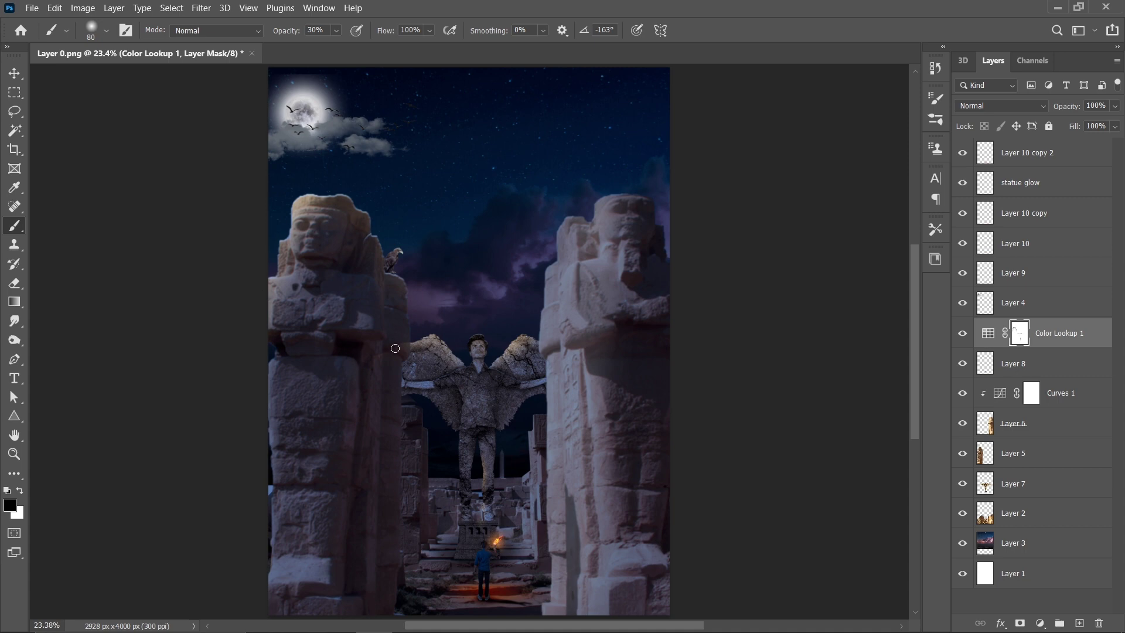
key("bracketright")
key("bracketright")
key("bracketright")
left_click_drag(389, 331, 382, 372)
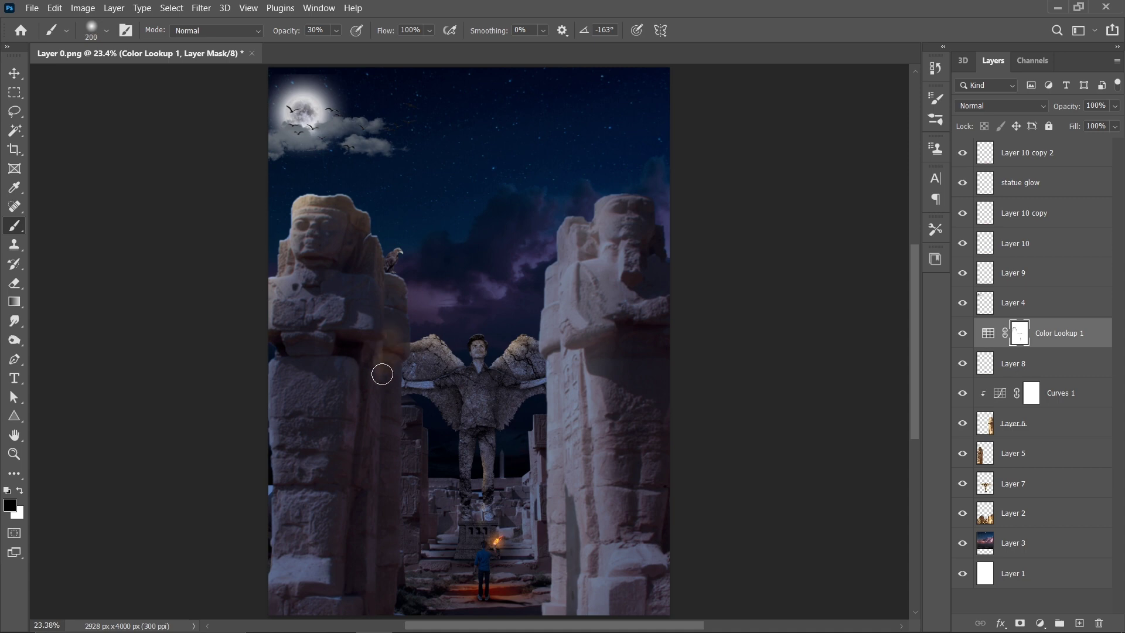
key("x")
left_click_drag(337, 36, 399, 48)
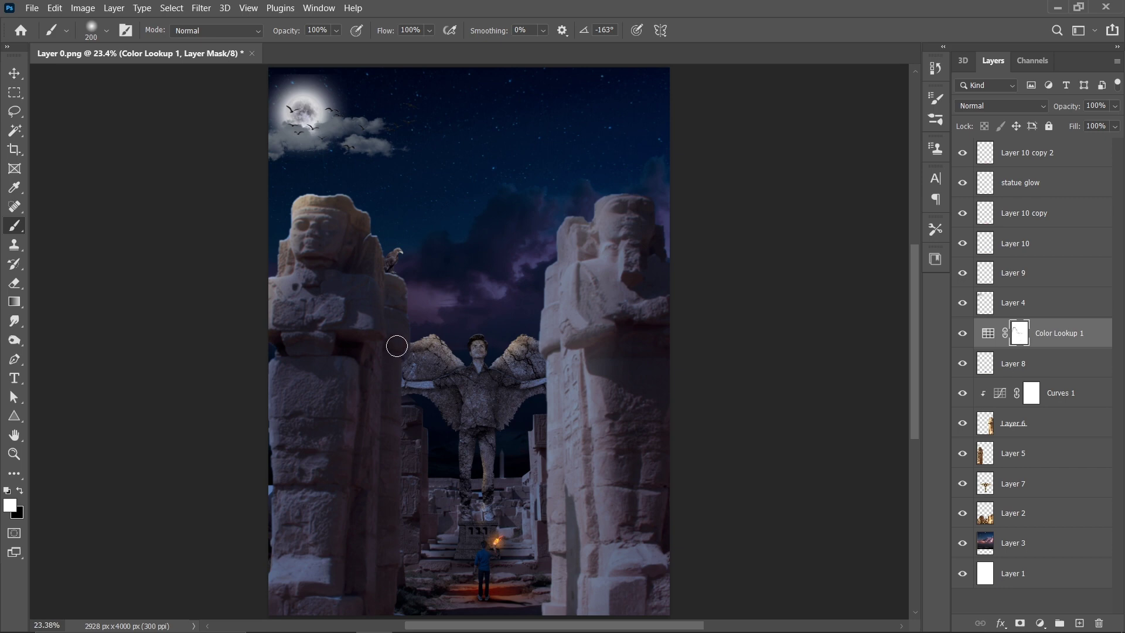
Add a visible new Layer 11 above Layer 10 copy 2 at the top of the stack.
key("v")
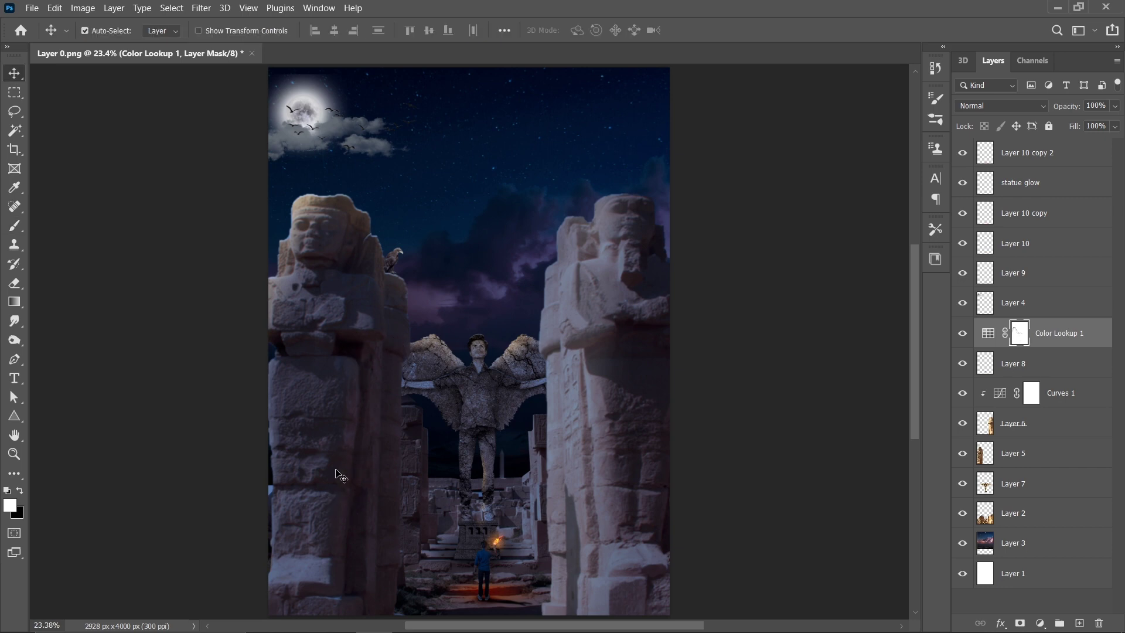
left_click(1049, 167)
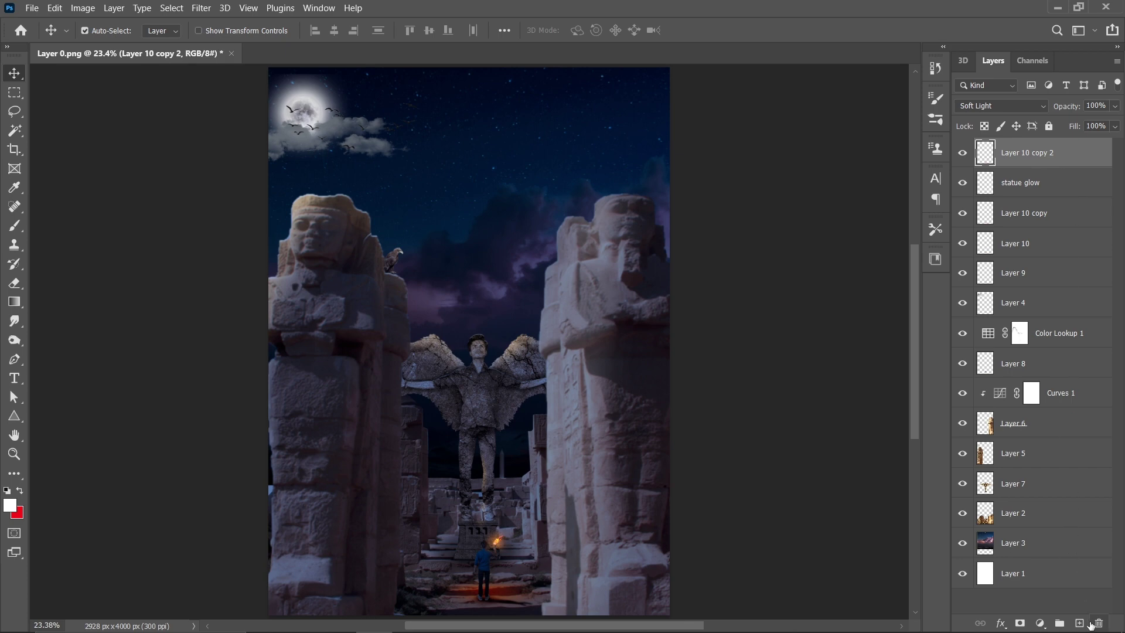
left_click(1080, 623)
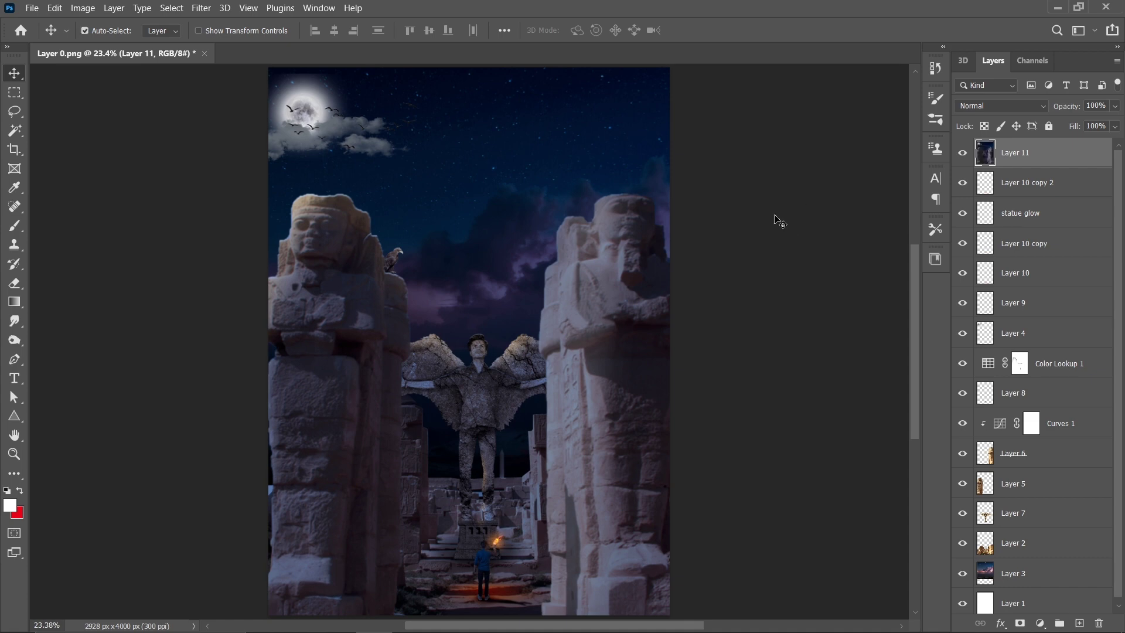
left_click(963, 161)
Cancel out of Adaptive Wide Angle, then launch the Camera Raw Filter on Layer 11.
left_click(200, 7)
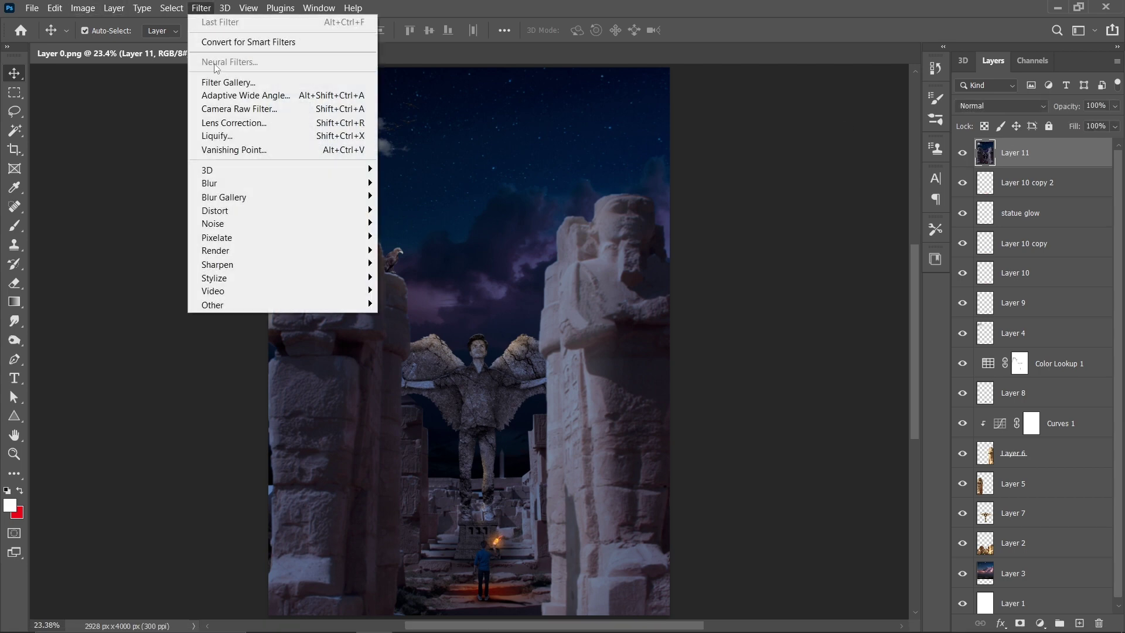
left_click(236, 107)
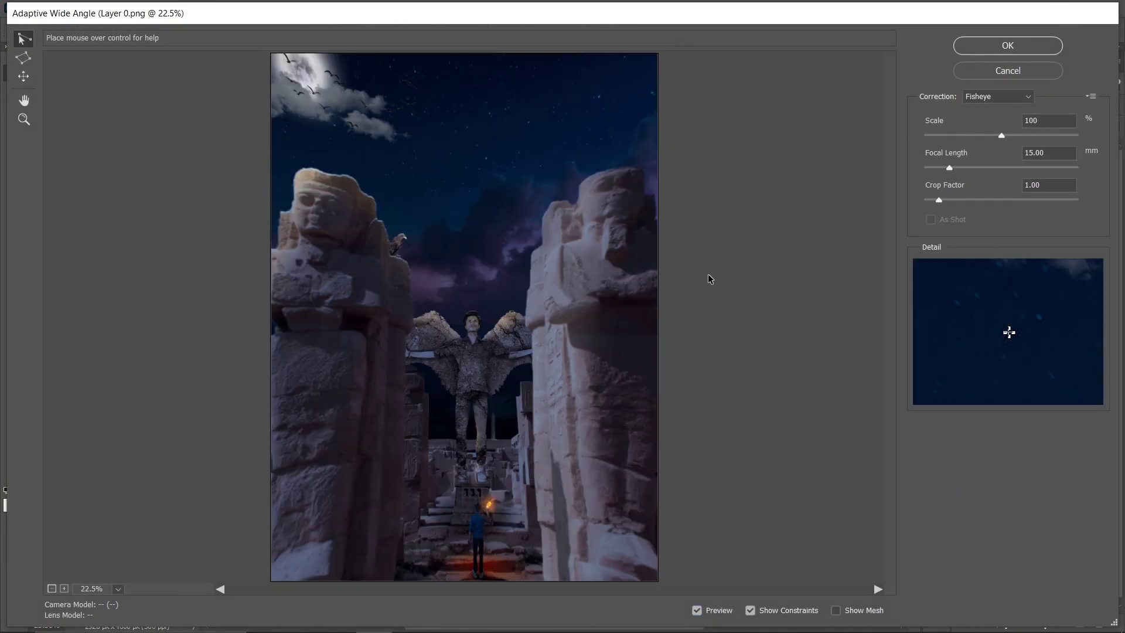
left_click(1032, 71)
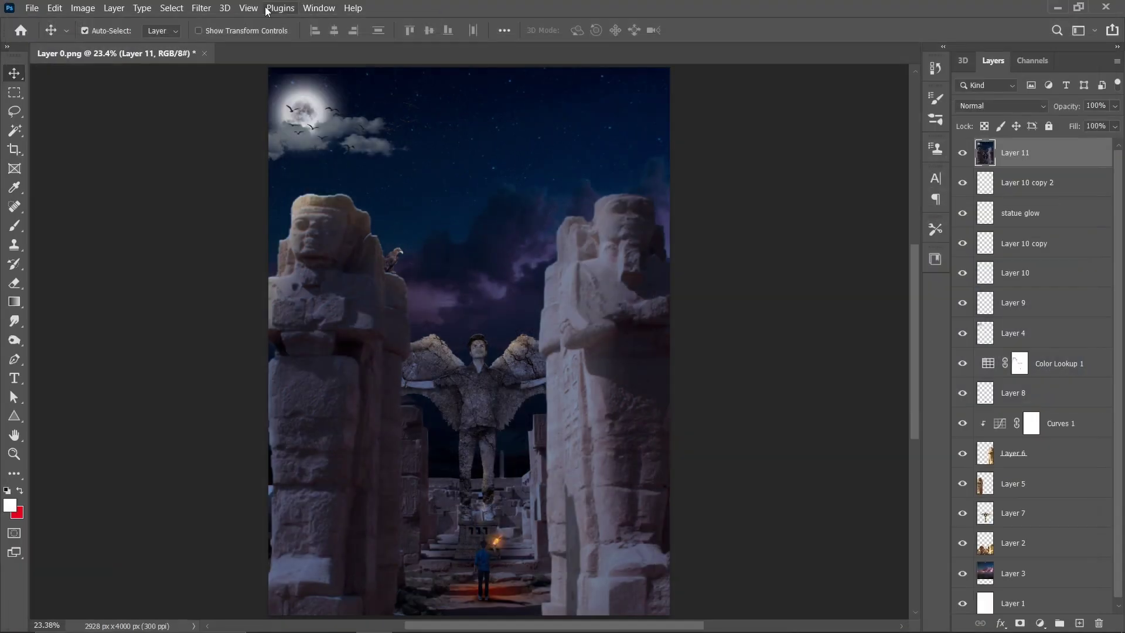
left_click(201, 8)
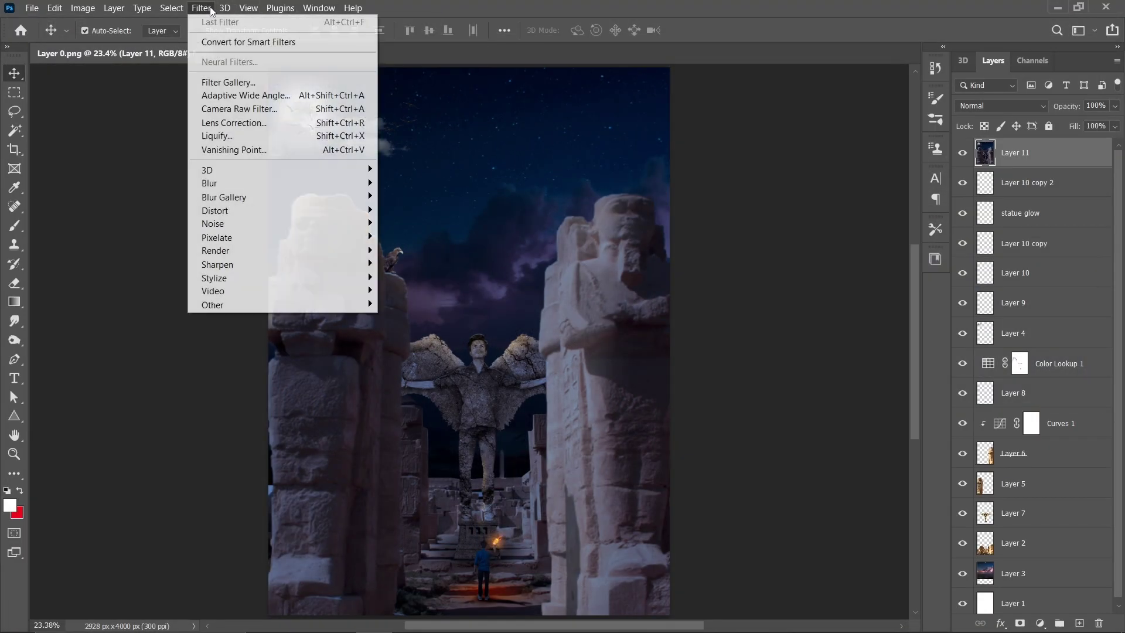
left_click(222, 115)
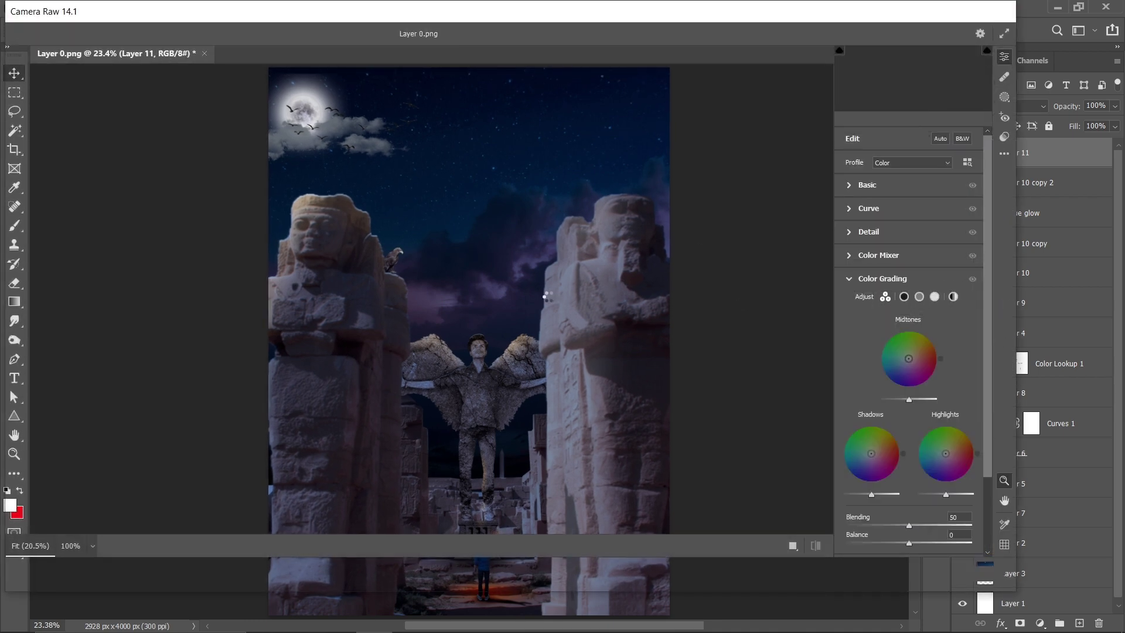
In Basic, set Contrast +14, Highlights +26, Shadows -21, Whites +9 and Blacks -11.
left_click(853, 188)
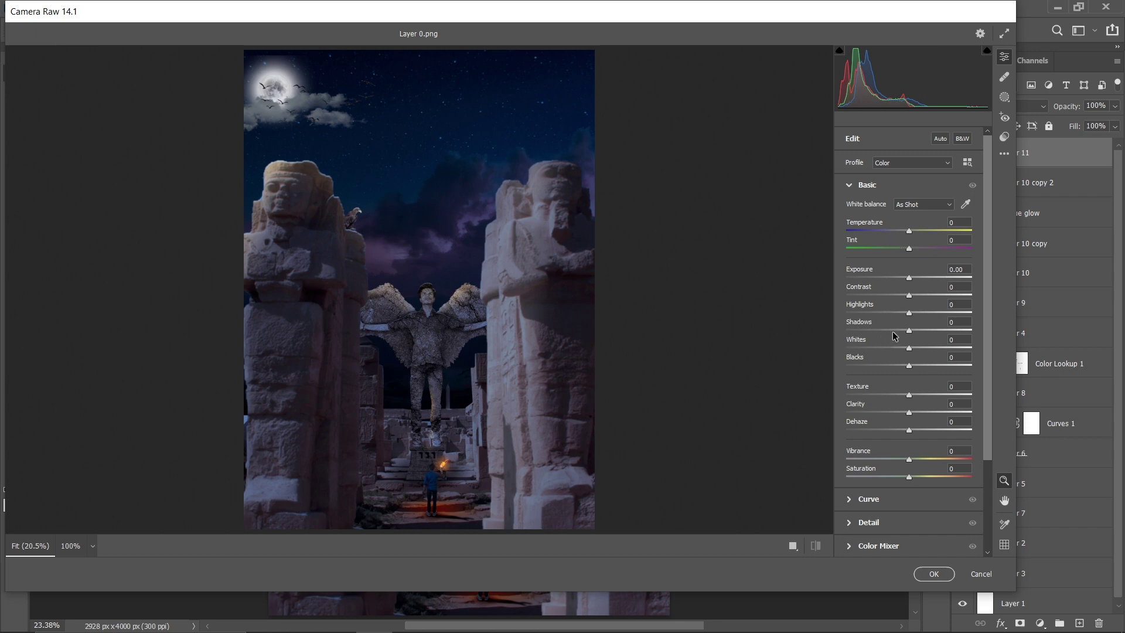
mouse_move(909, 295)
left_mouse_down()
mouse_move(961, 316)
mouse_move(853, 324)
mouse_move(948, 316)
mouse_move(926, 326)
left_mouse_up()
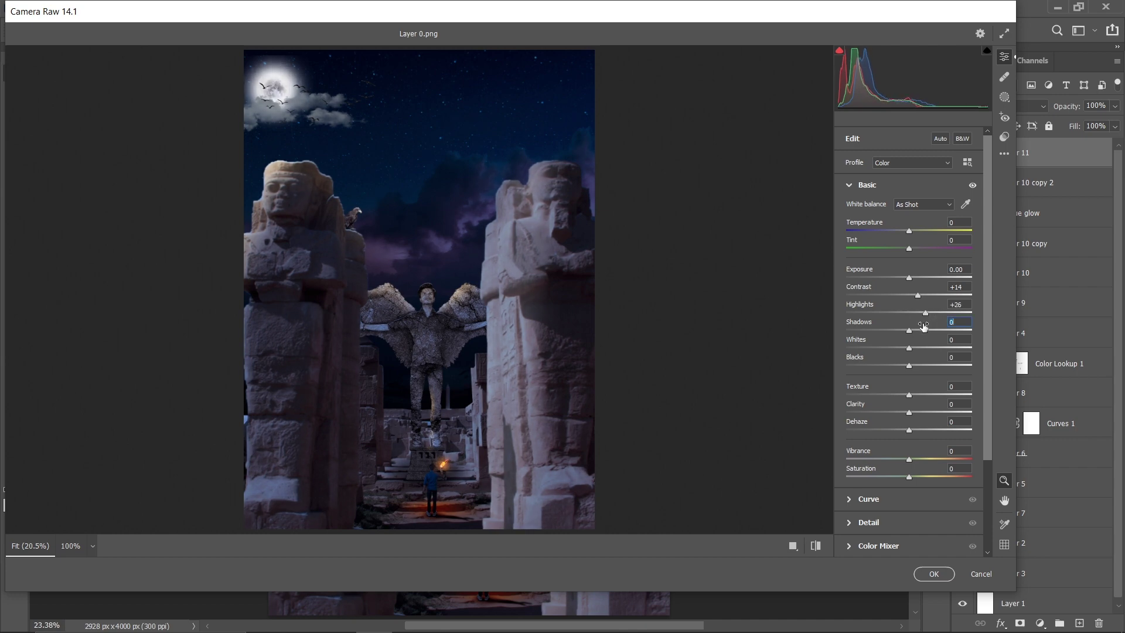
left_click_drag(909, 333, 901, 336)
left_click_drag(909, 347, 914, 347)
left_click_drag(908, 369, 904, 371)
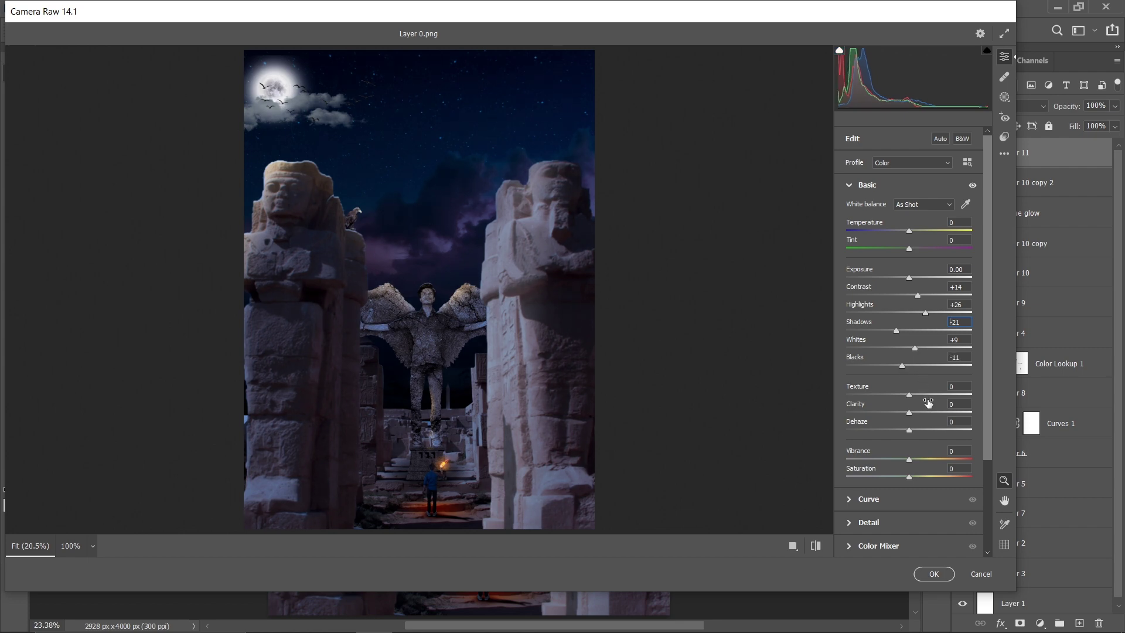
Add Texture +6 and shift the Blues hue to -38 so the sky turns teal.
scroll(983, 427, "down", 1)
scroll(982, 433, "down", 1)
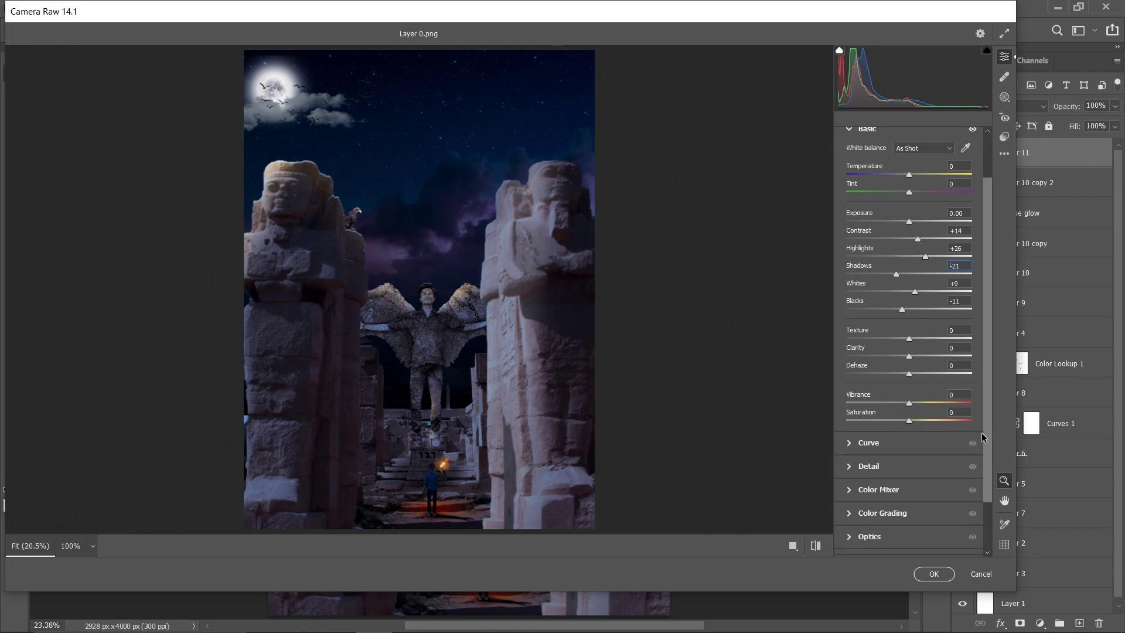
left_click_drag(911, 345, 914, 345)
scroll(916, 441, "down", 1)
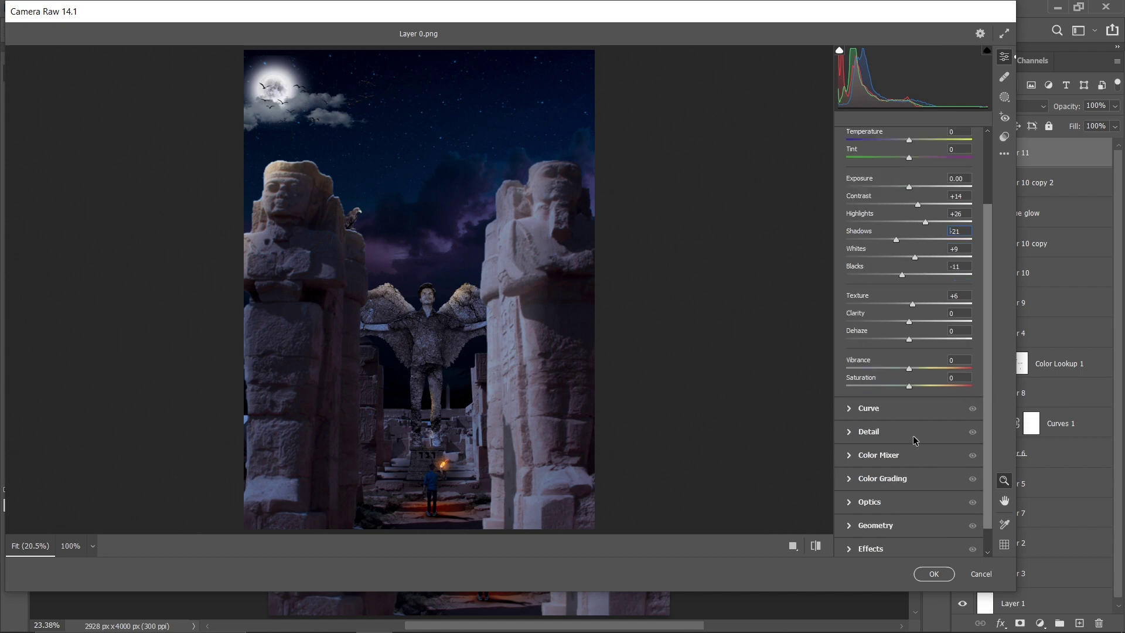
left_click(903, 454)
left_click_drag(909, 409, 885, 409)
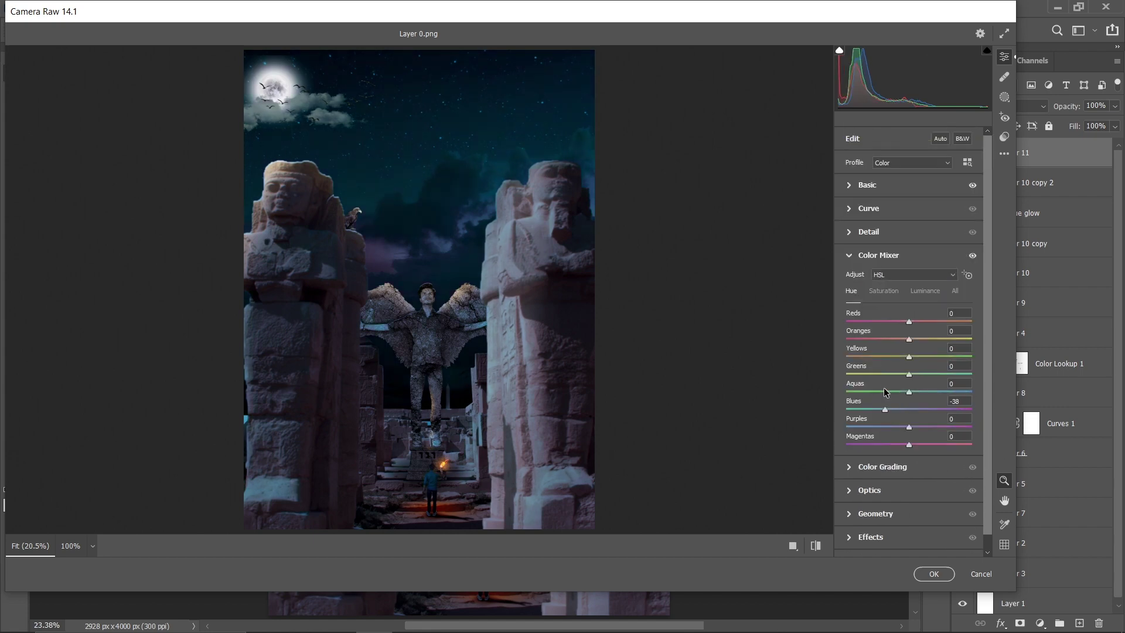
Reset the Color Mixer Blues hue to 0.
left_click(885, 209)
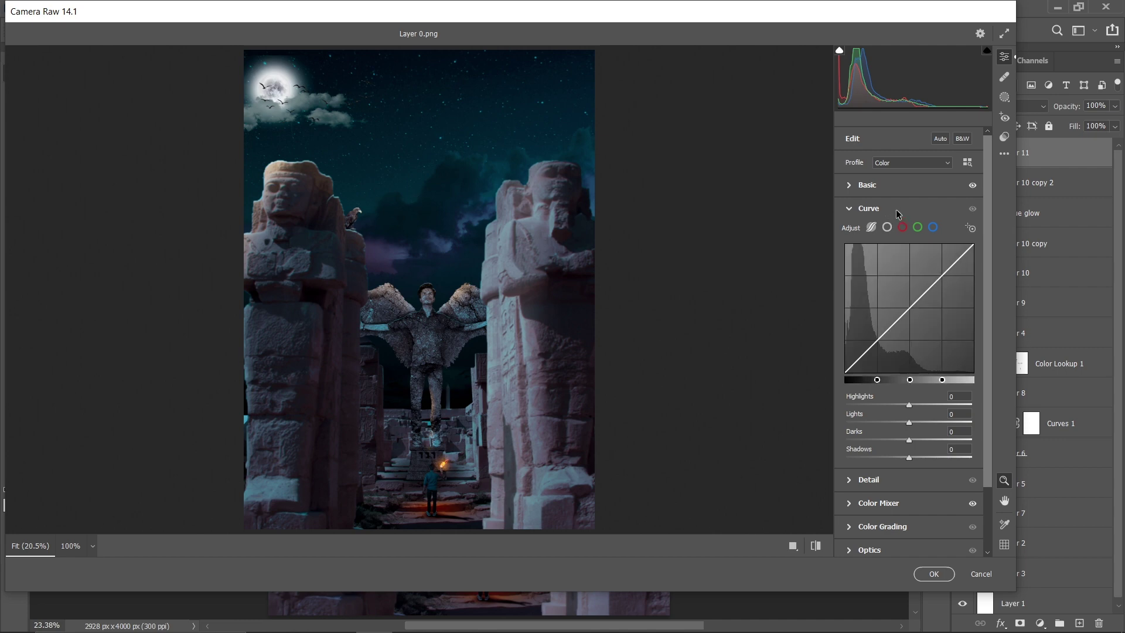
left_click(896, 211)
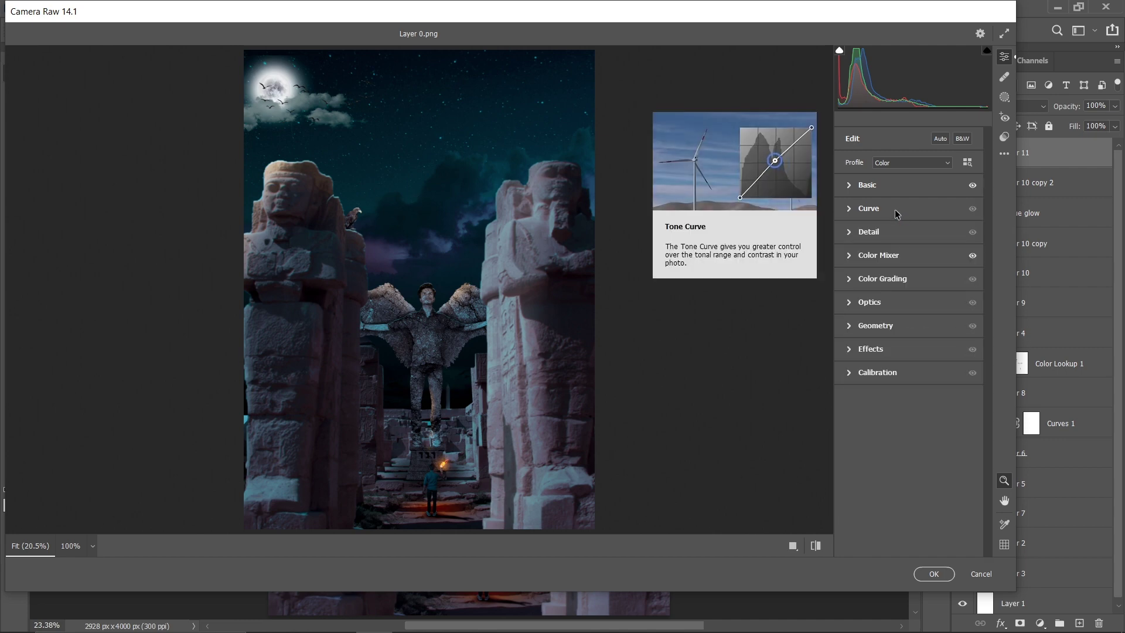
left_click(905, 255)
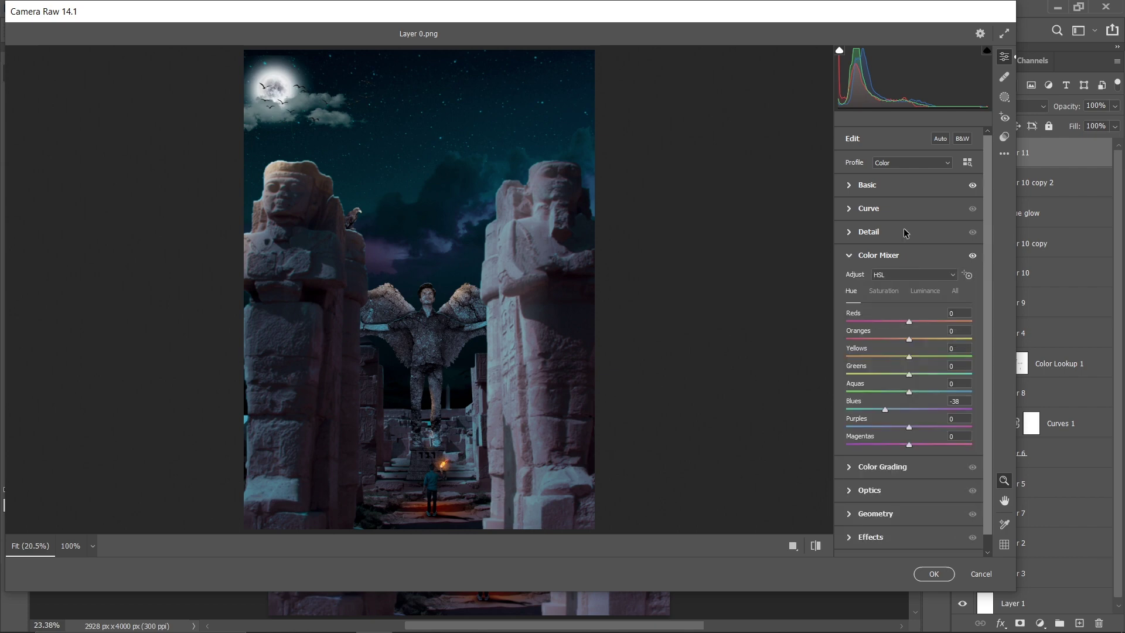
left_click(957, 400)
type("0")
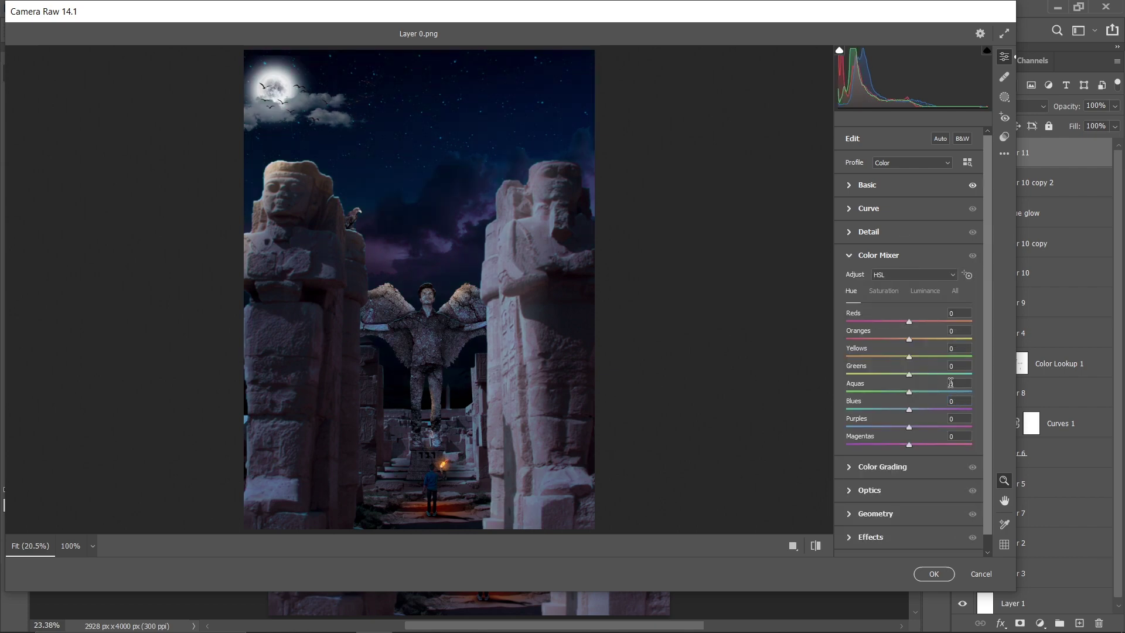
left_click(884, 208)
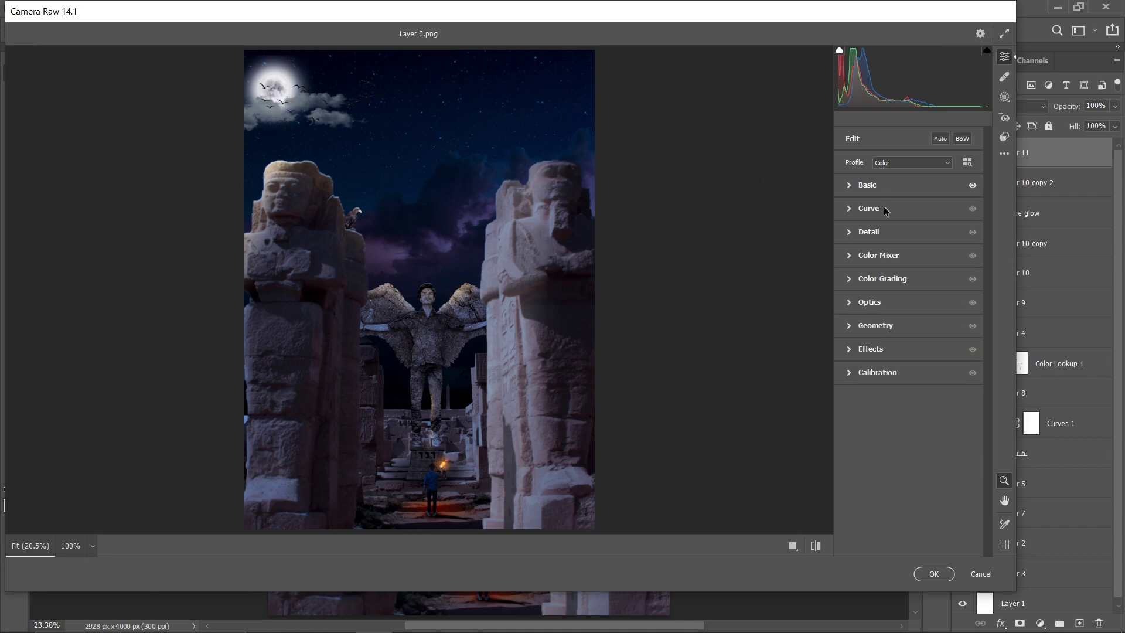
Pull the tone curve's Darks and Shadows sliders down slightly to deepen the darks.
left_click(884, 208)
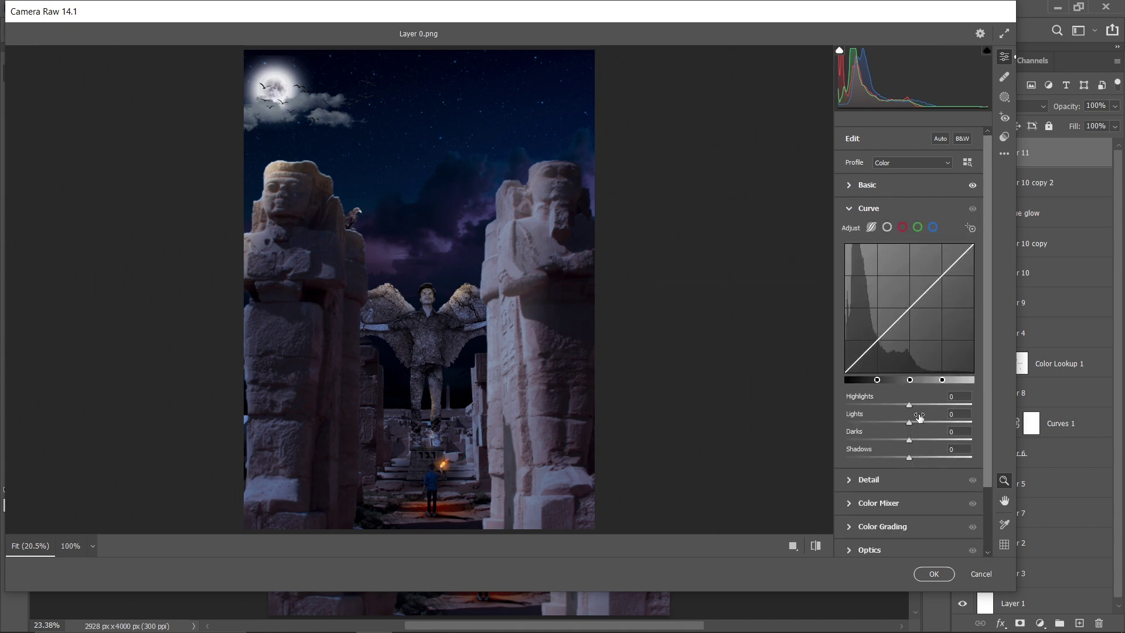
mouse_move(910, 404)
left_mouse_down()
mouse_move(924, 421)
mouse_move(906, 420)
left_mouse_up()
mouse_move(910, 439)
left_mouse_down()
mouse_move(890, 441)
mouse_move(909, 442)
mouse_move(905, 459)
left_mouse_up()
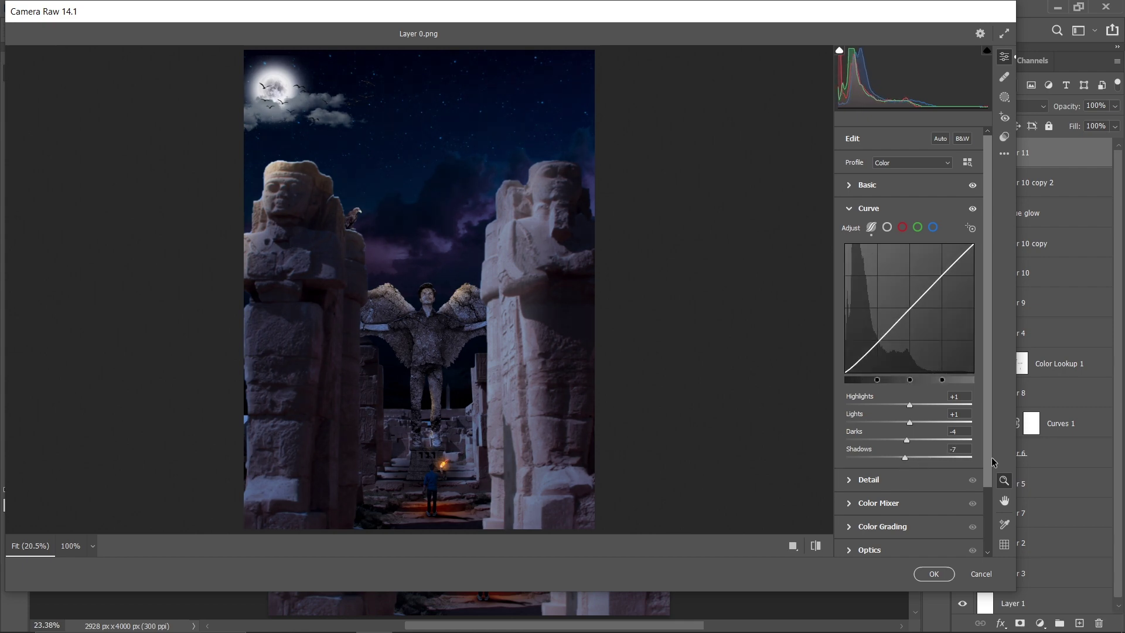
scroll(902, 445, "down", 1)
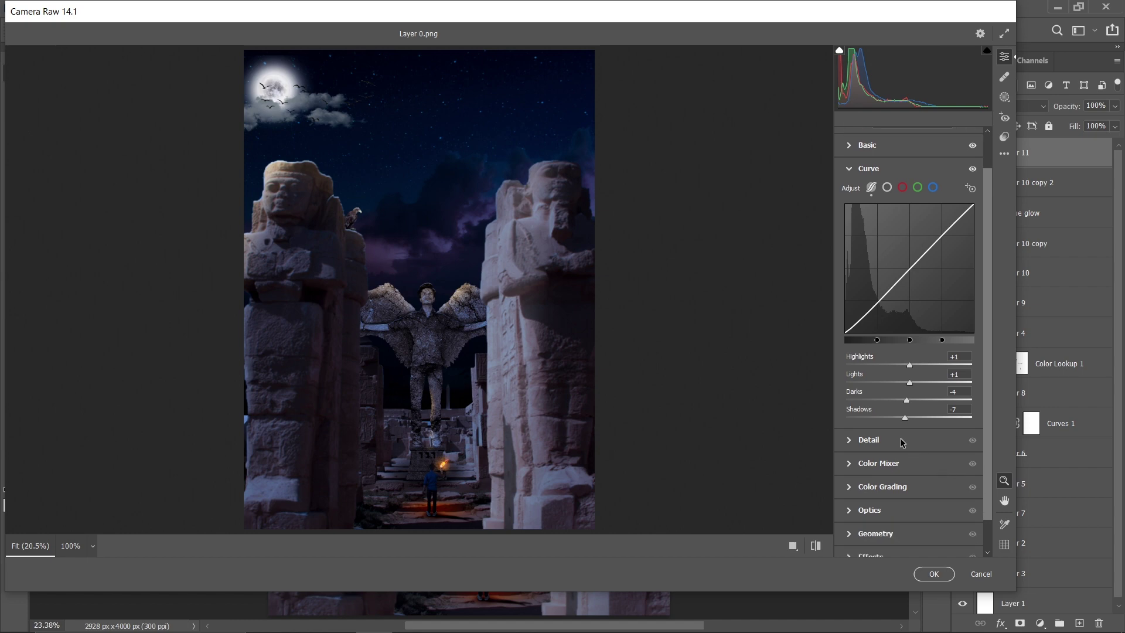
key("ctrl+alt+8")
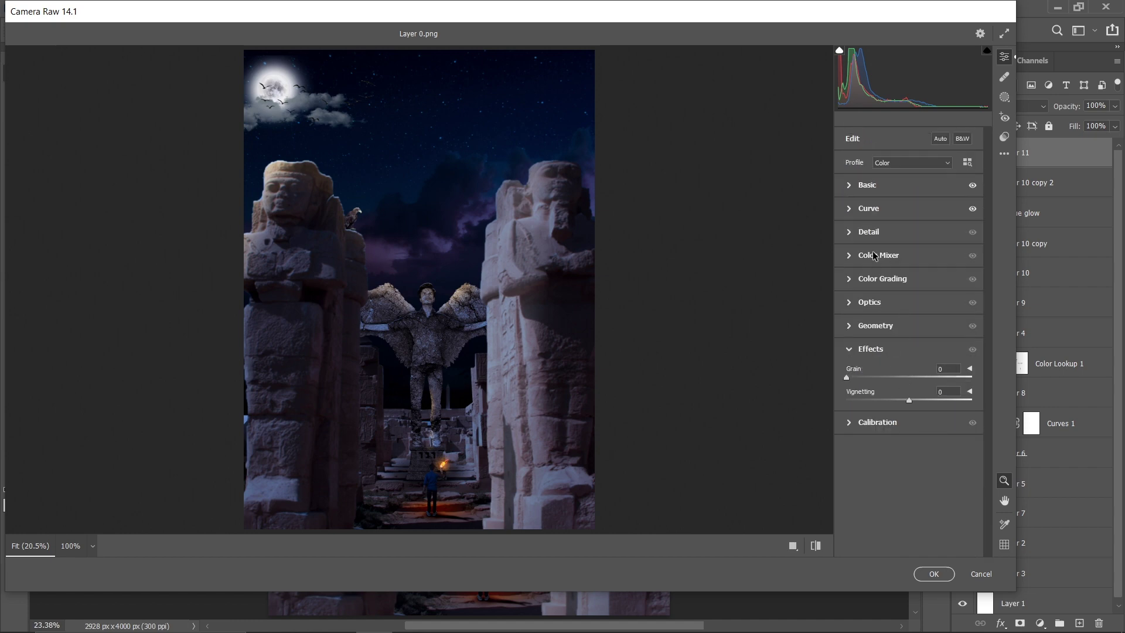
key("ctrl+alt+8")
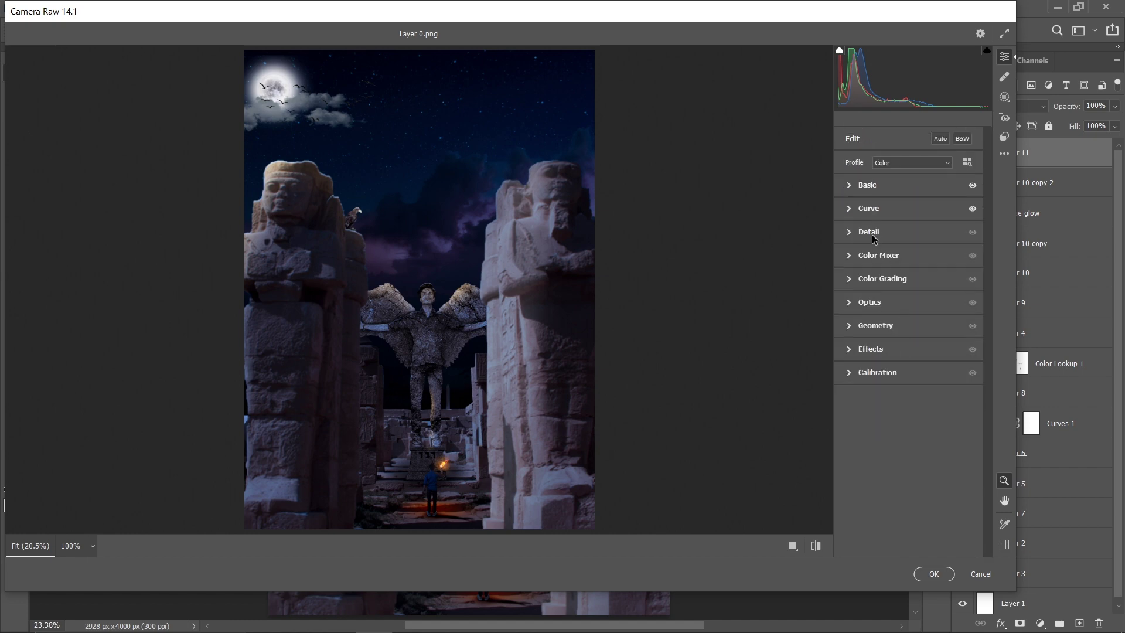
Add a little sharpening in the Detail panel.
left_click(848, 232)
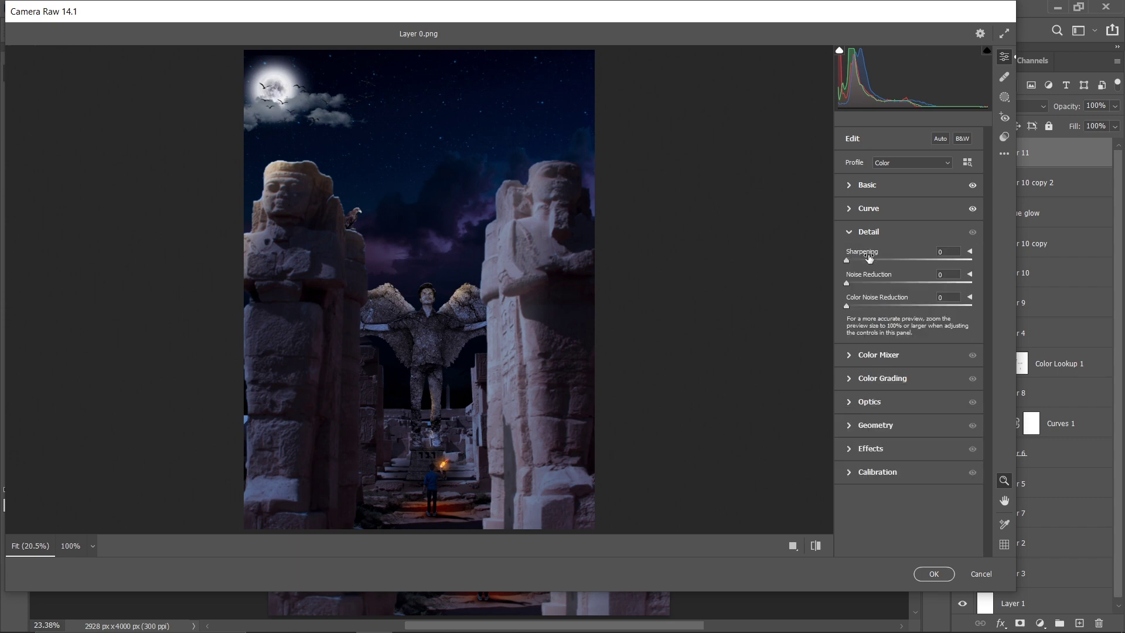
left_click_drag(847, 260, 860, 262)
left_click(872, 232)
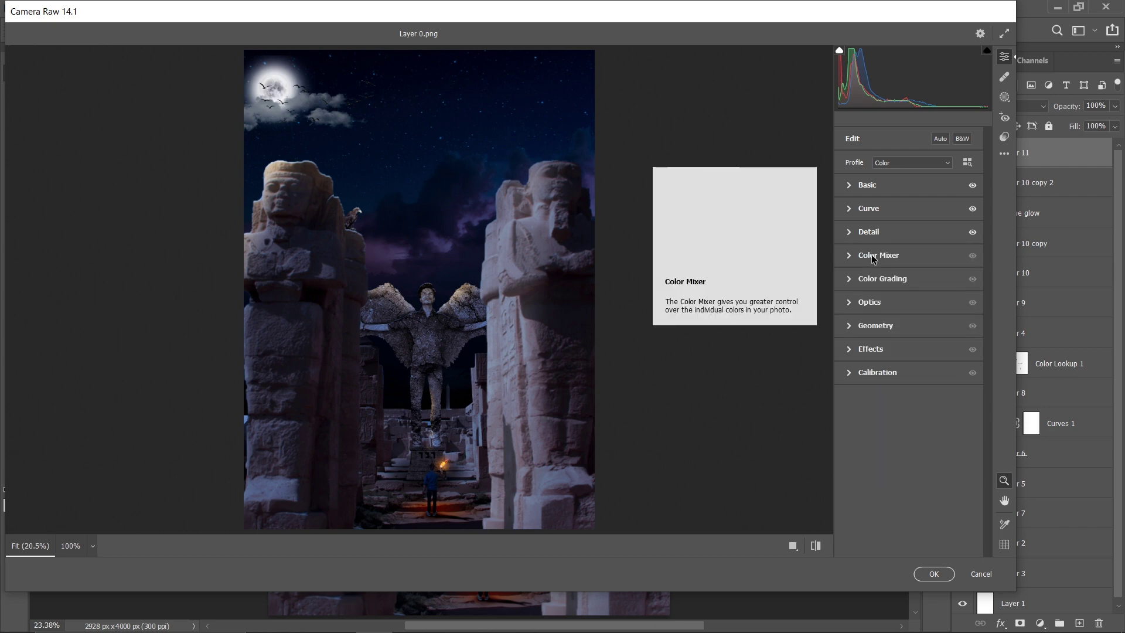
Raise Blues saturation to +31, boost Aquas saturation, and set the Aquas hue to +24.
left_click(872, 256)
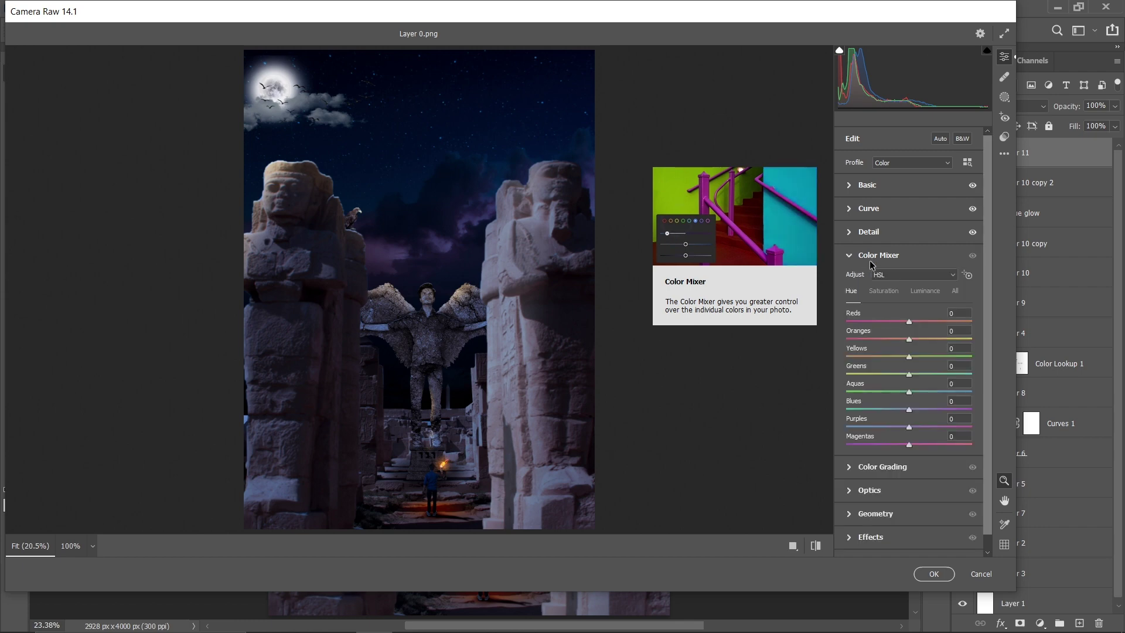
left_click(880, 292)
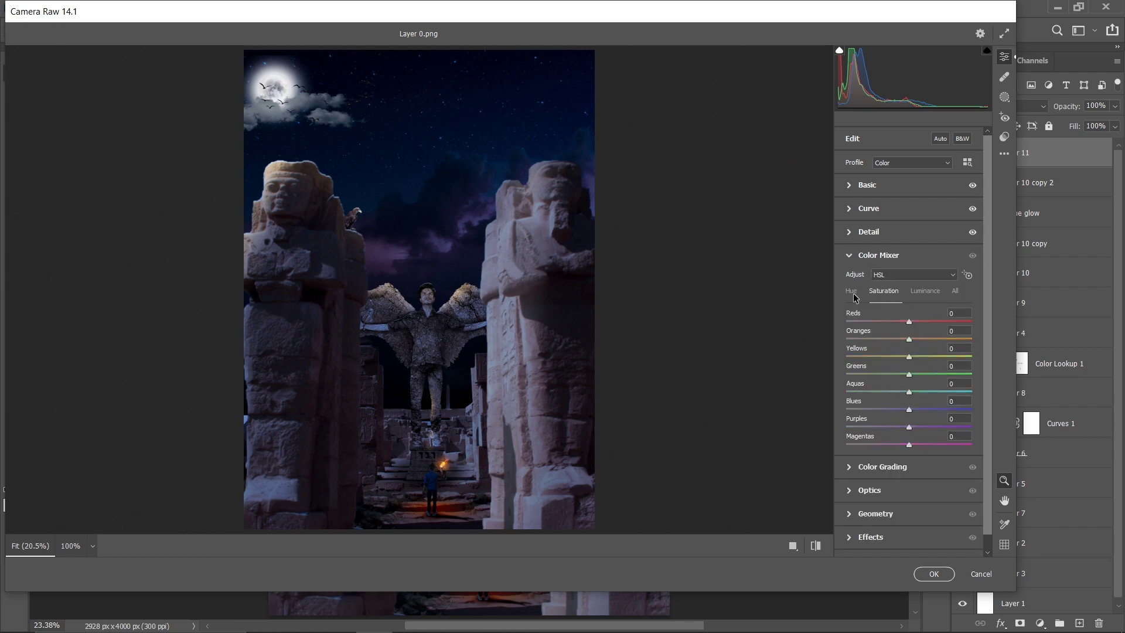
left_click_drag(909, 409, 927, 410)
mouse_move(909, 392)
left_mouse_down()
mouse_move(938, 401)
mouse_move(898, 406)
mouse_move(956, 400)
mouse_move(890, 396)
mouse_move(903, 396)
left_mouse_up()
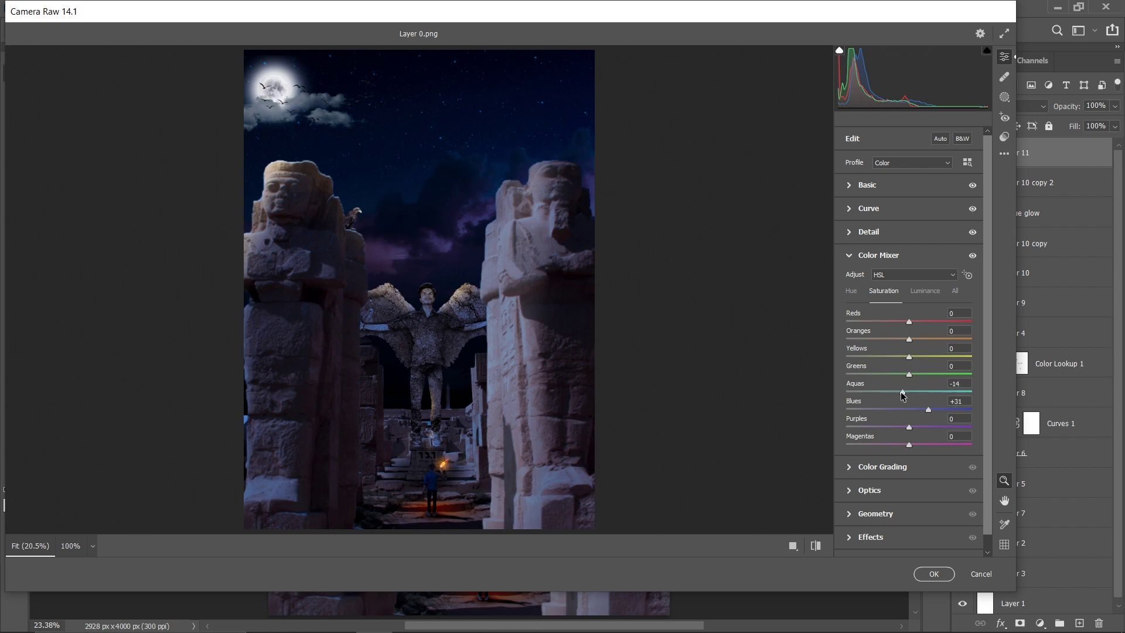
left_click(857, 292)
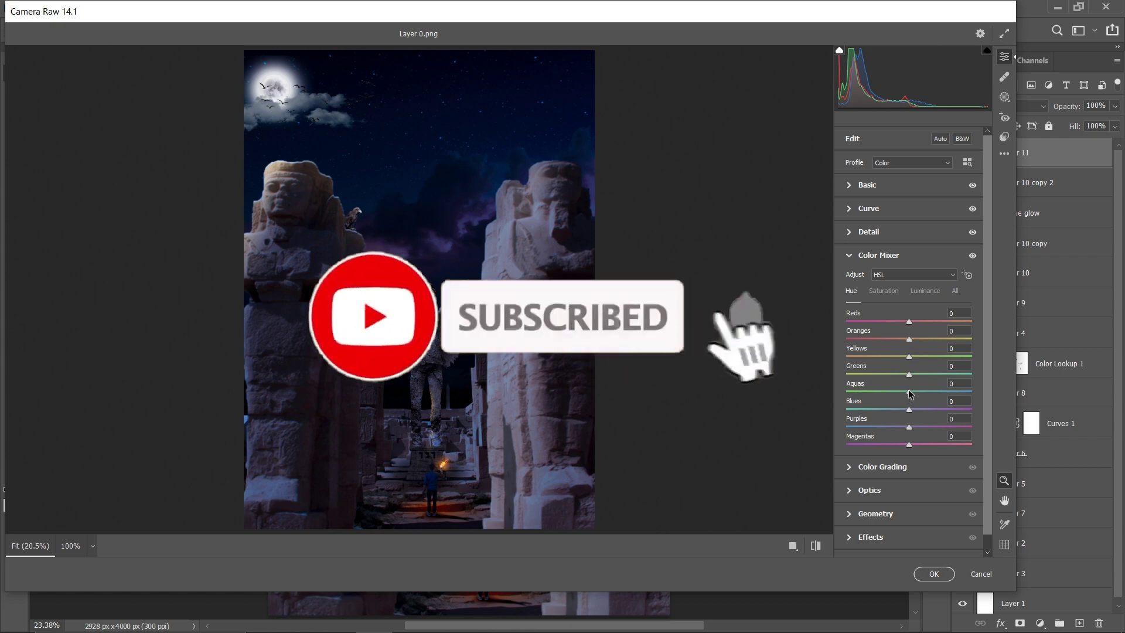
left_click_drag(910, 393, 926, 394)
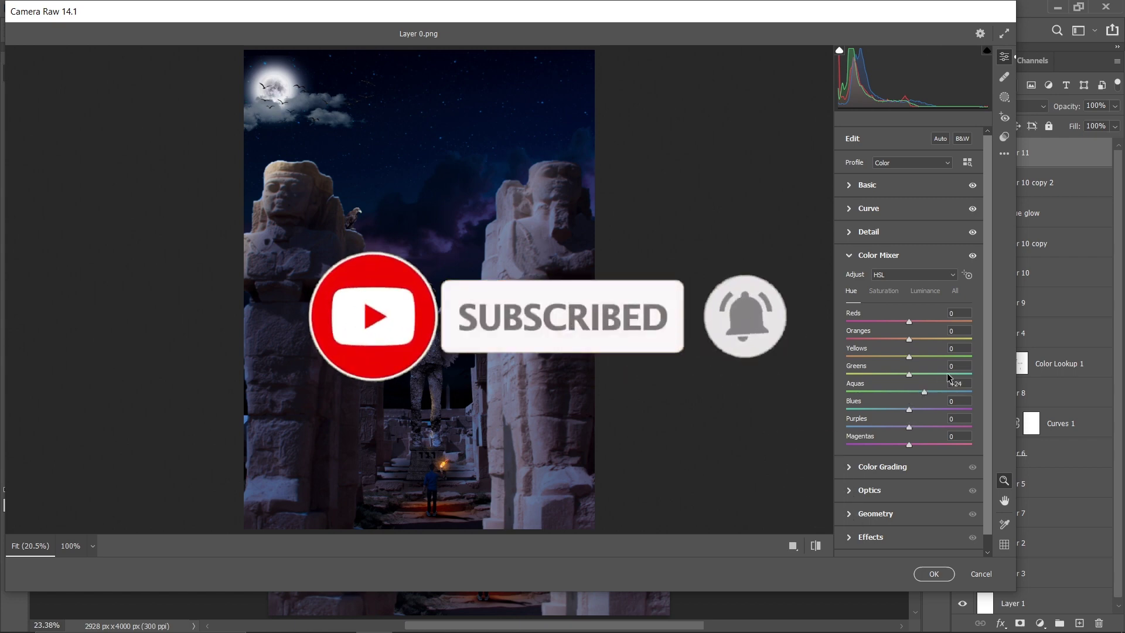
Grade the highlights blue (H 237, S 60) with Blending 54 and Balance +13.
left_click(890, 467)
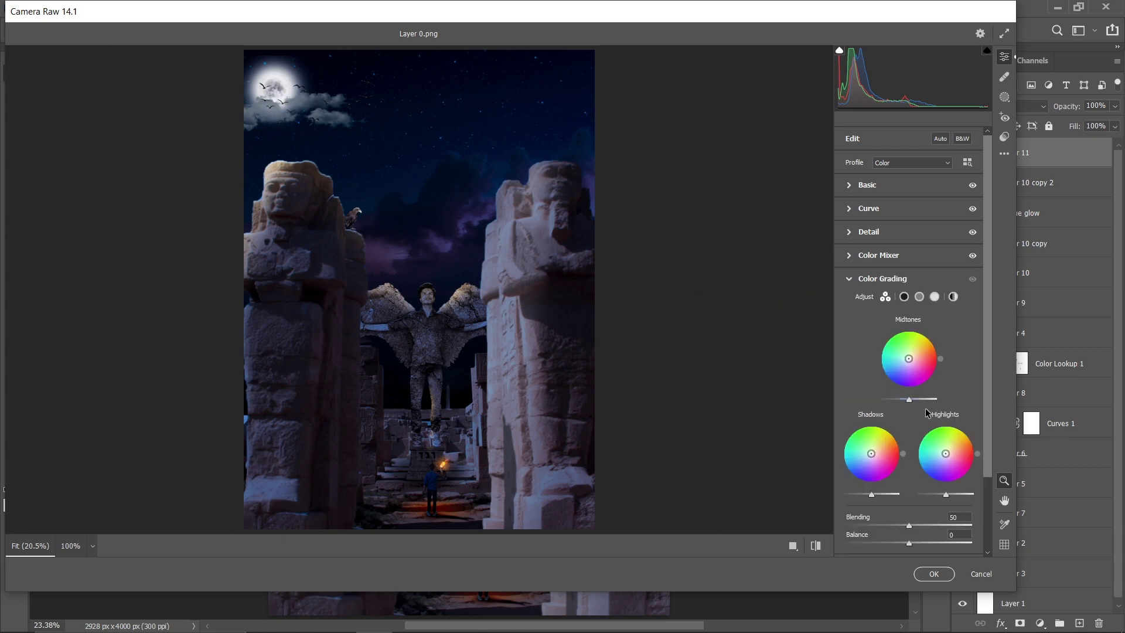
scroll(989, 410, "down", 1)
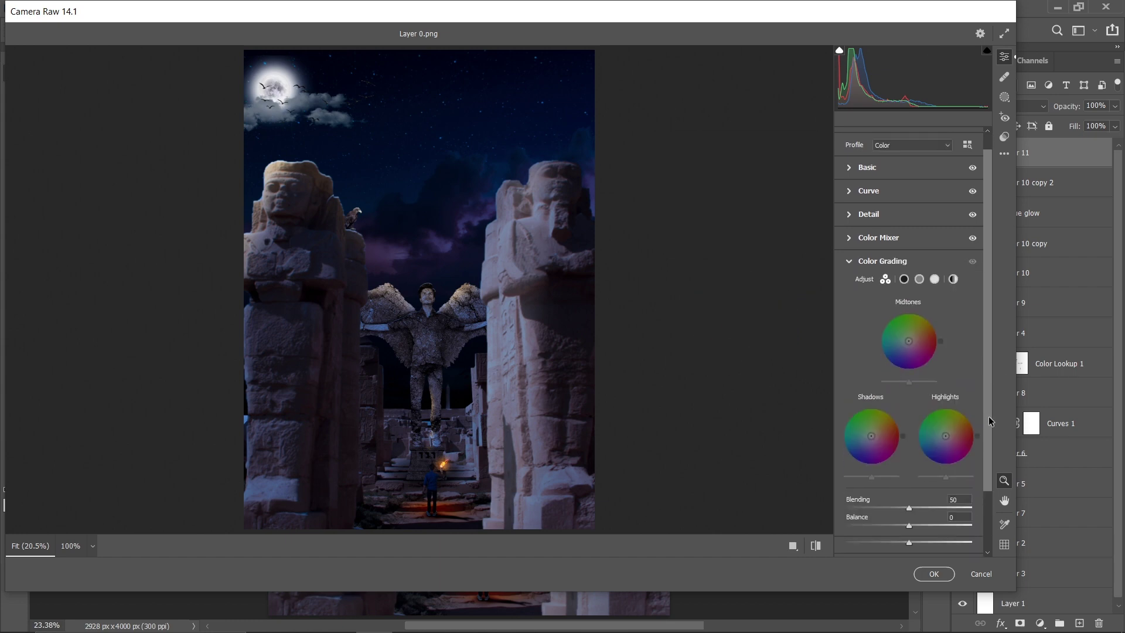
left_click(935, 267)
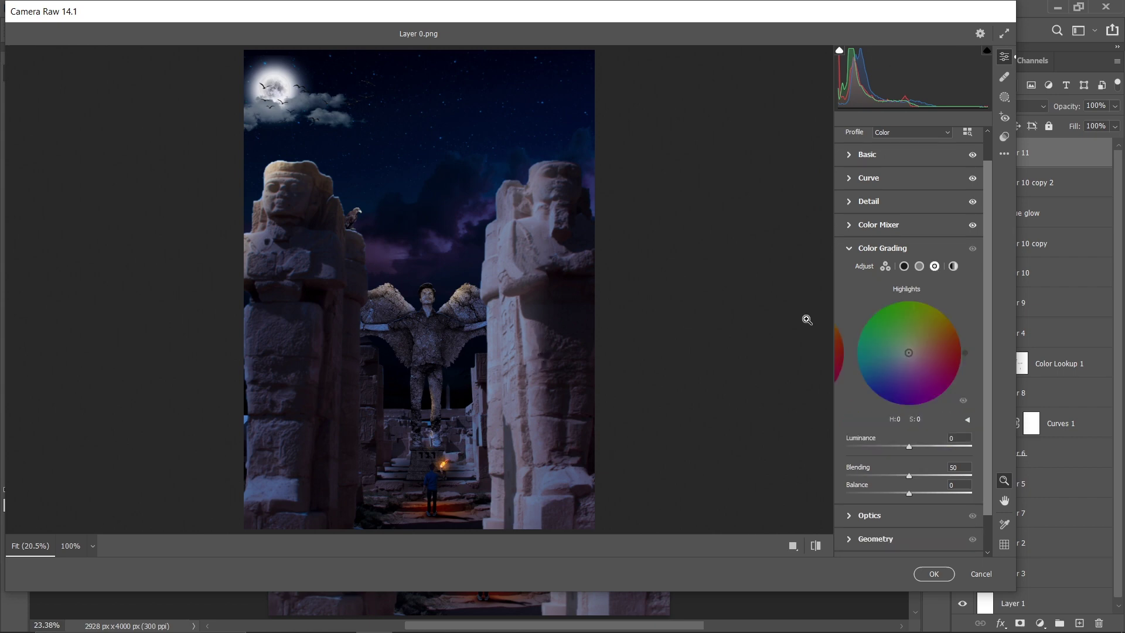
mouse_move(908, 352)
left_mouse_down()
mouse_move(890, 351)
mouse_move(883, 376)
mouse_move(914, 376)
mouse_move(904, 391)
mouse_move(886, 388)
mouse_move(893, 378)
left_mouse_up()
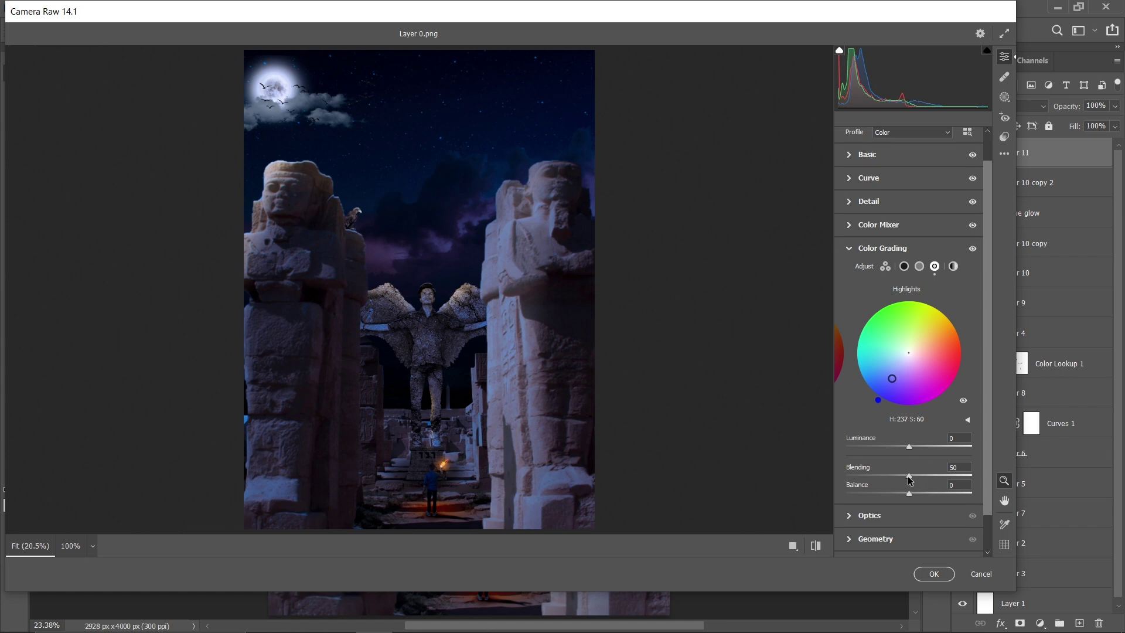
mouse_move(909, 477)
left_mouse_down()
mouse_move(923, 476)
mouse_move(916, 494)
left_mouse_up()
left_click_drag(920, 475, 914, 476)
left_click(905, 268)
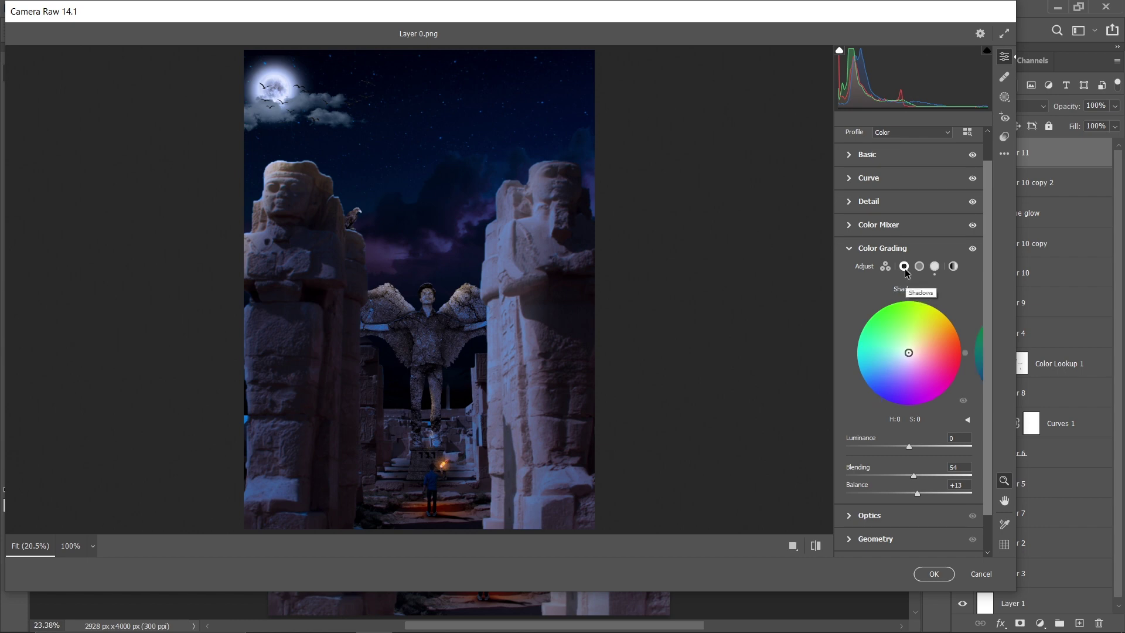
scroll(987, 413, "down", 2)
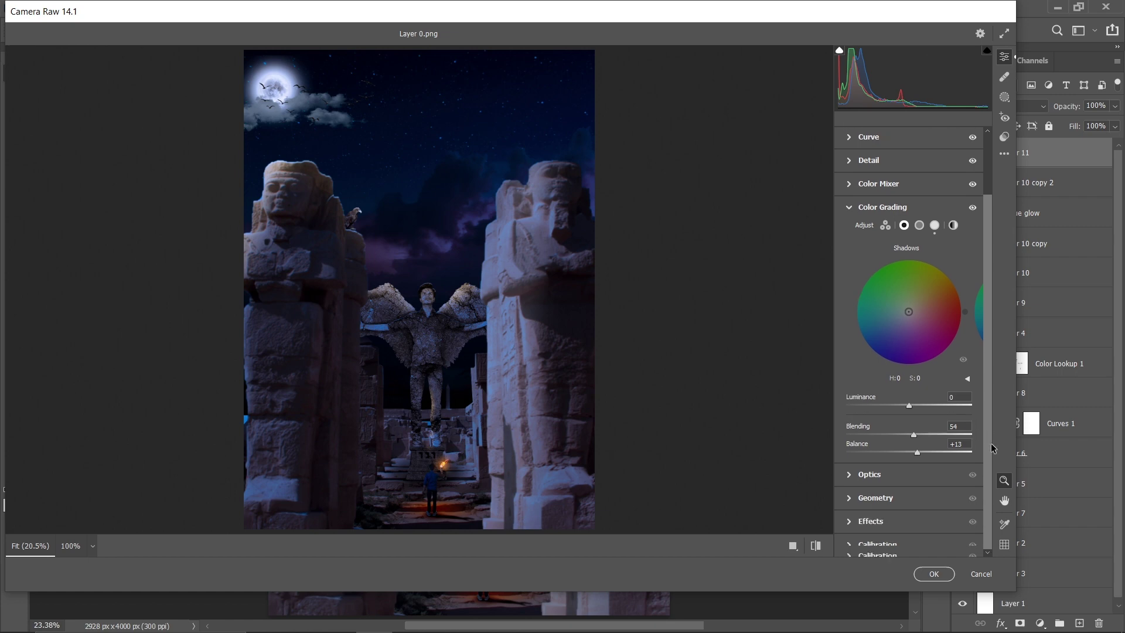
left_click(910, 474)
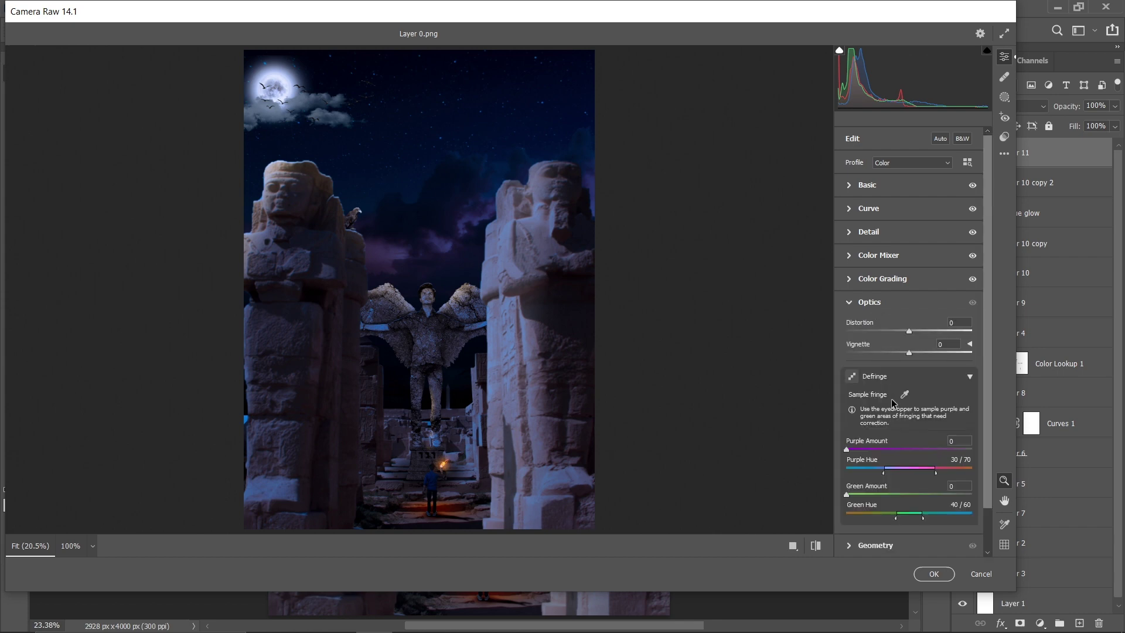
Collapse Optics and commit the Camera Raw grade to Layer 11 with OK.
left_click(869, 303)
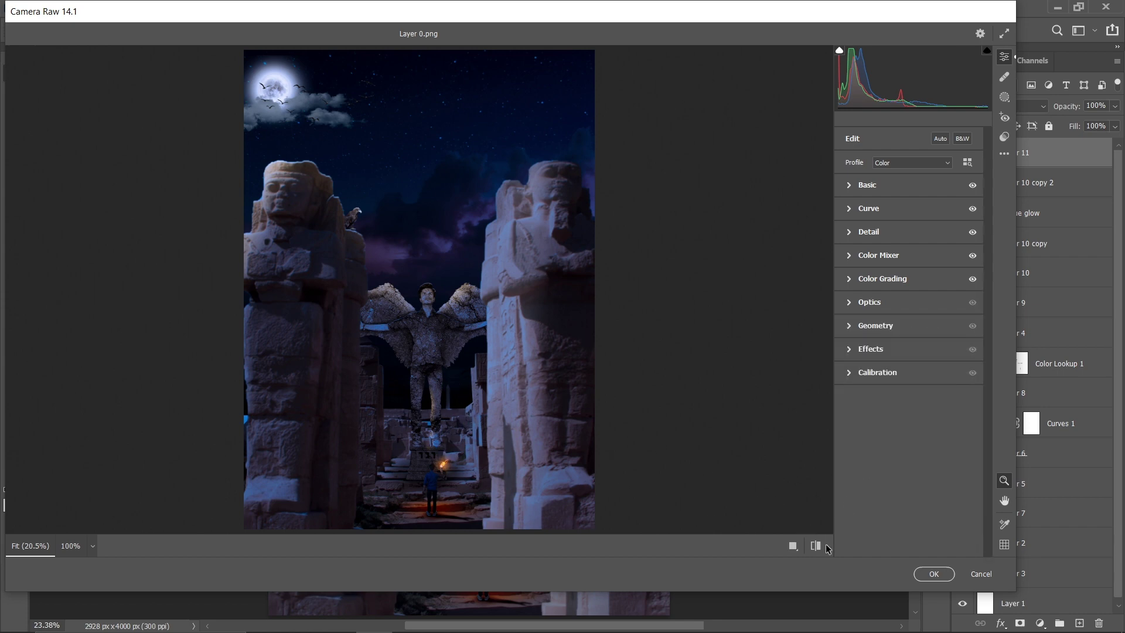
left_click(923, 575)
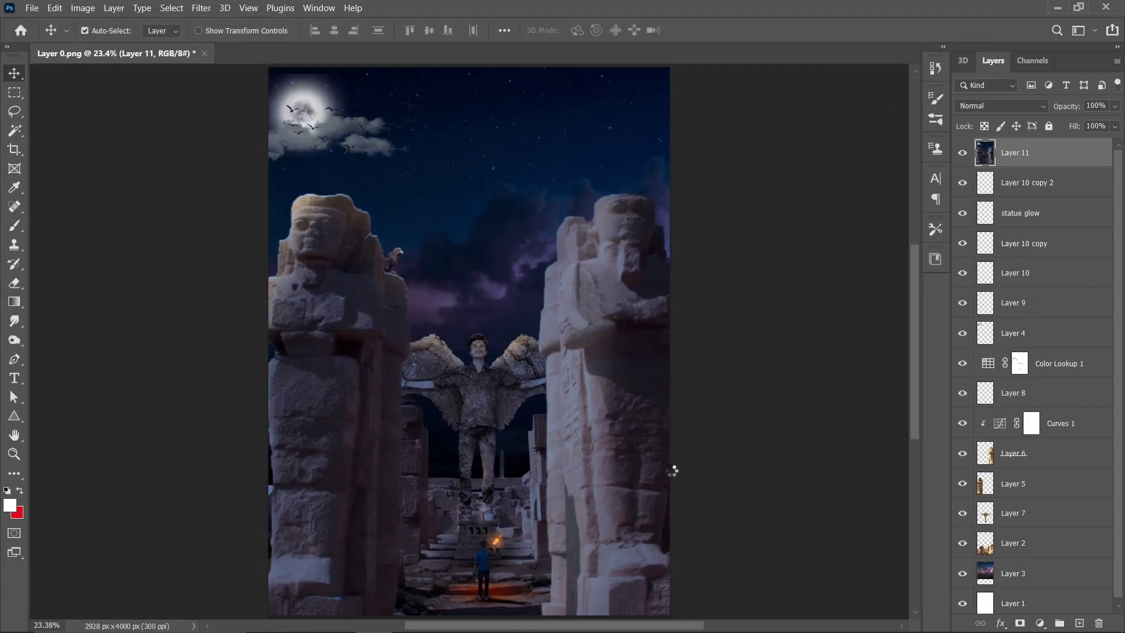